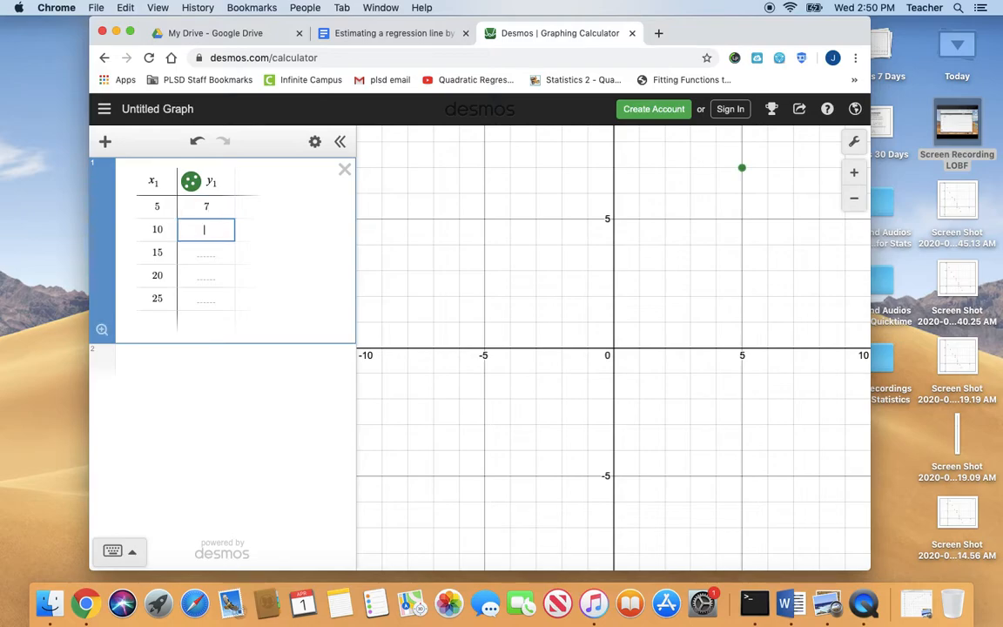
Fill in the remaining y₁ values of the table with 3, 0, −2 and −4 for x values 10 to 25
key(Return)
text(0)
key(Return)
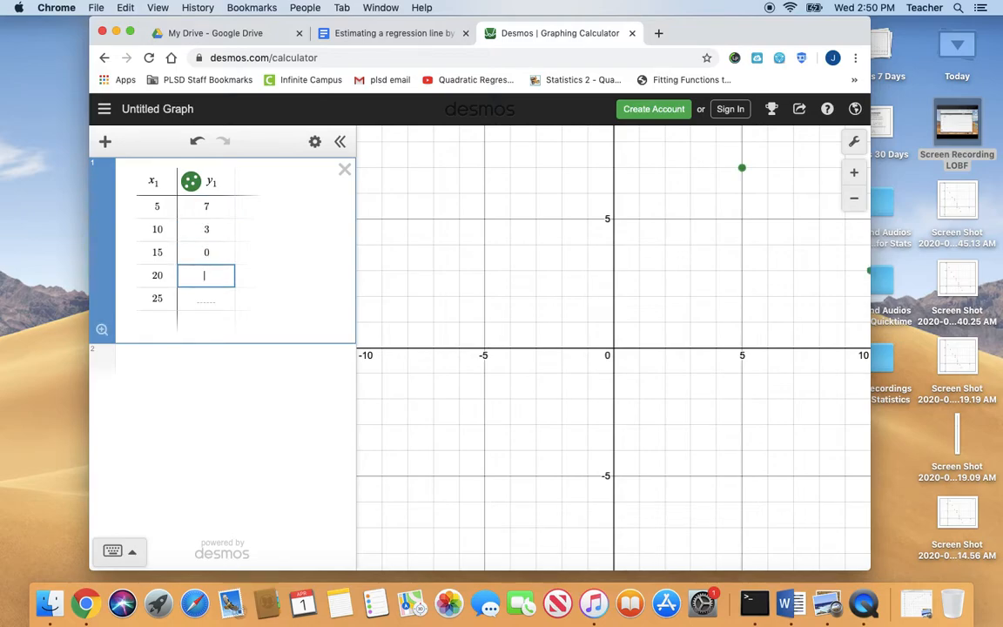
key(Return)
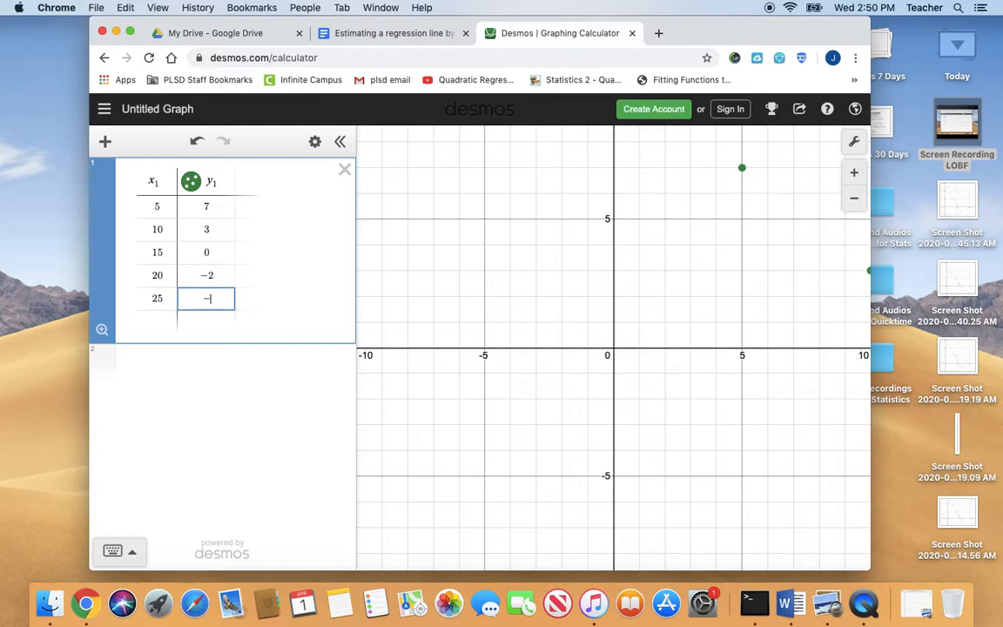
Set the graph's x-axis range from −5 to 30
click(851, 143)
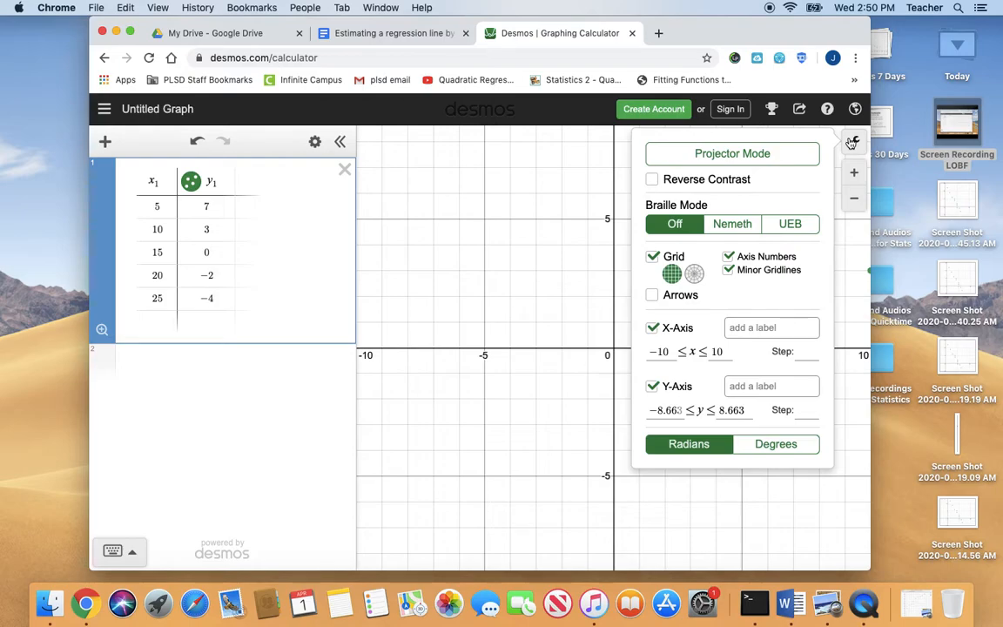
click(670, 351)
key(BackSpace)
key(BackSpace)
text(5)
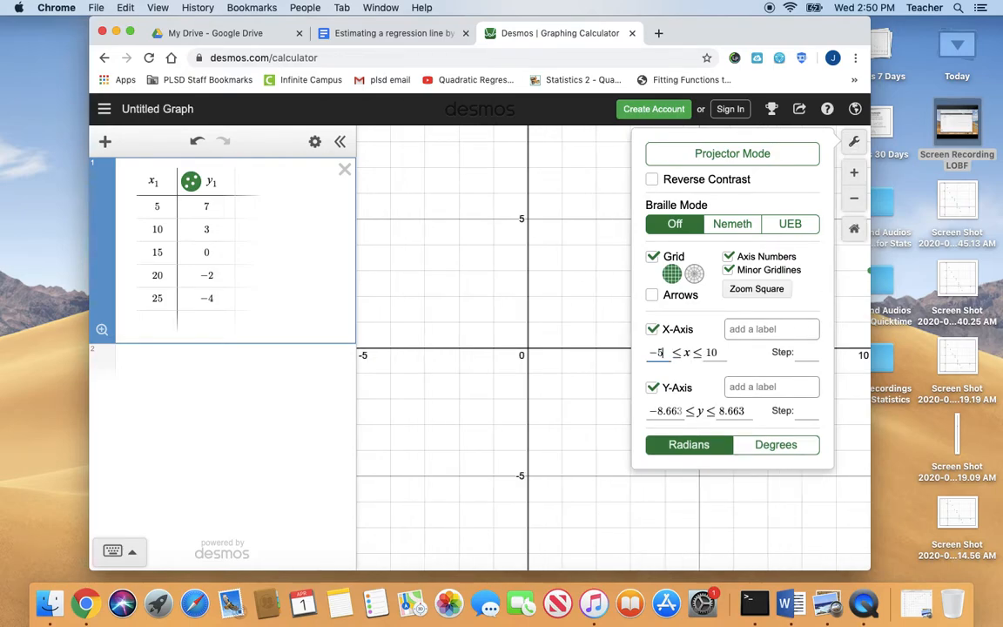
click(719, 352)
key(BackSpace)
key(BackSpace)
text(30)
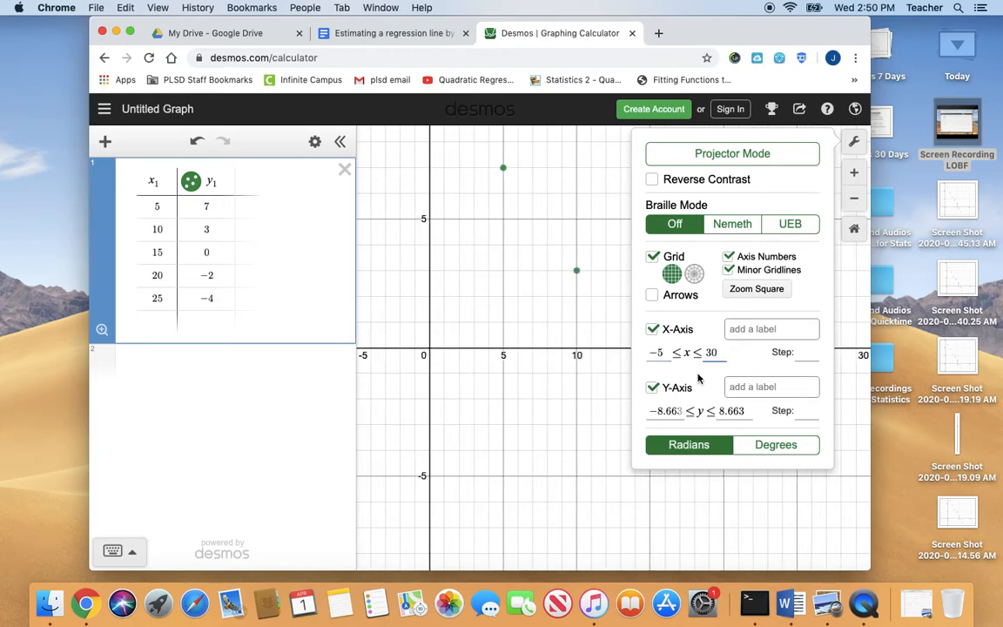
Set the graph's y-axis range from −10 to 10 and close the graph settings
click(680, 412)
key(BackSpace)
key(BackSpace)
key(BackSpace)
key(BackSpace)
key(BackSpace)
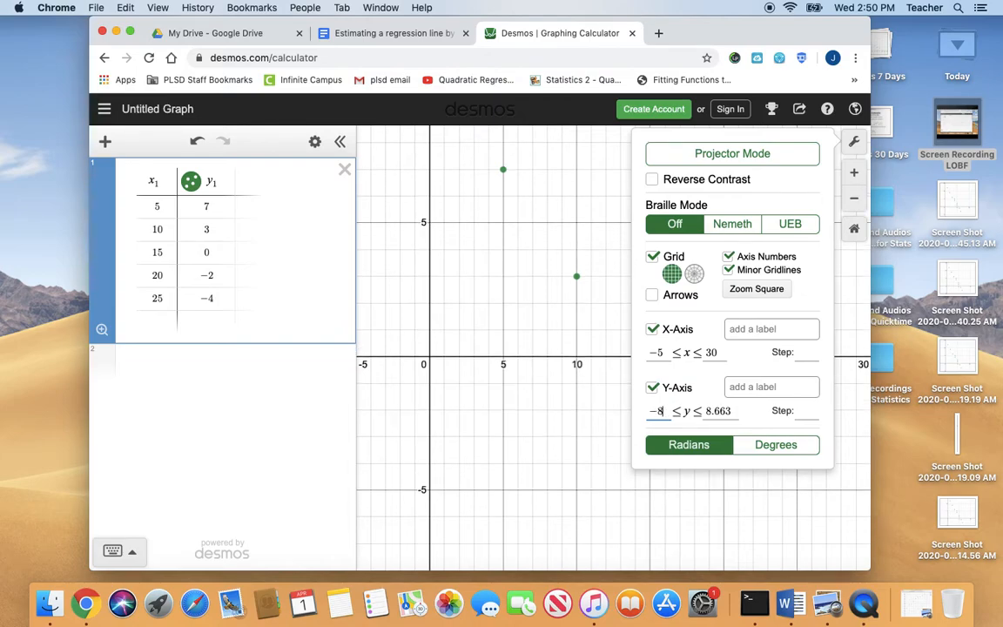
text(10)
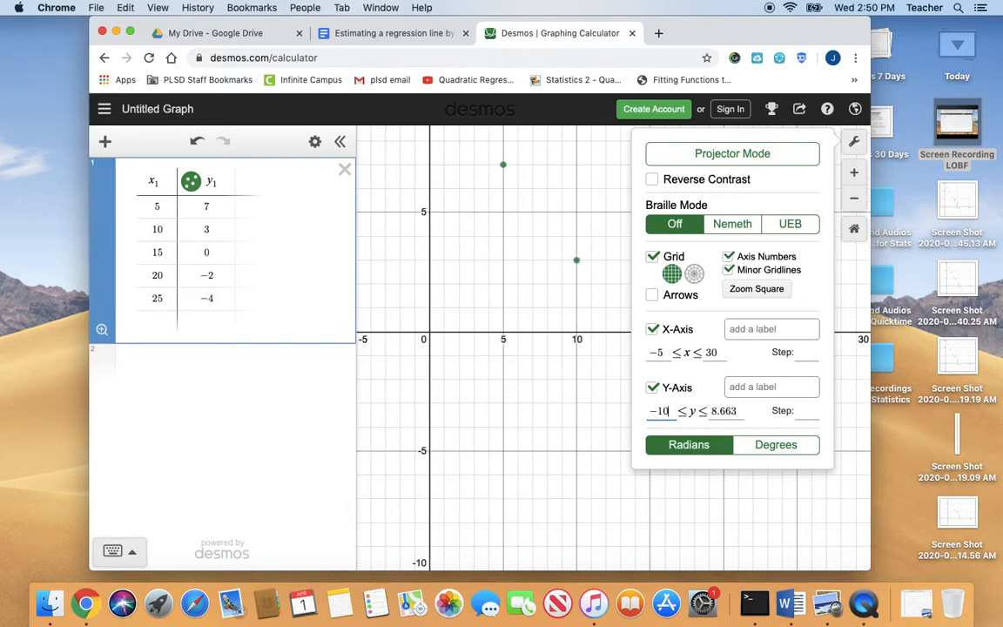
click(739, 413)
key(BackSpace)
key(BackSpace)
key(BackSpace)
key(BackSpace)
key(BackSpace)
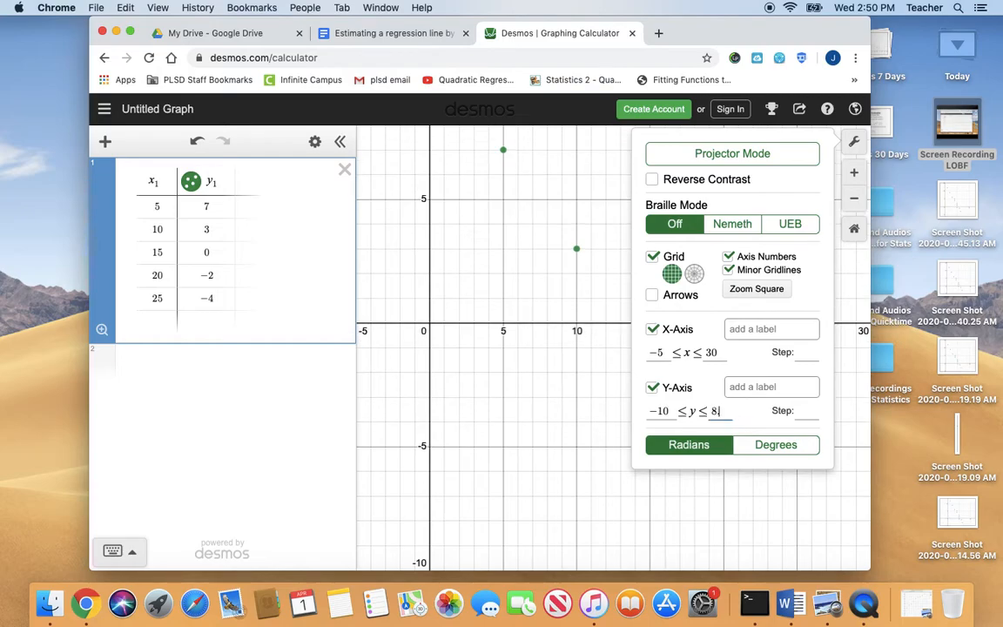
text(10)
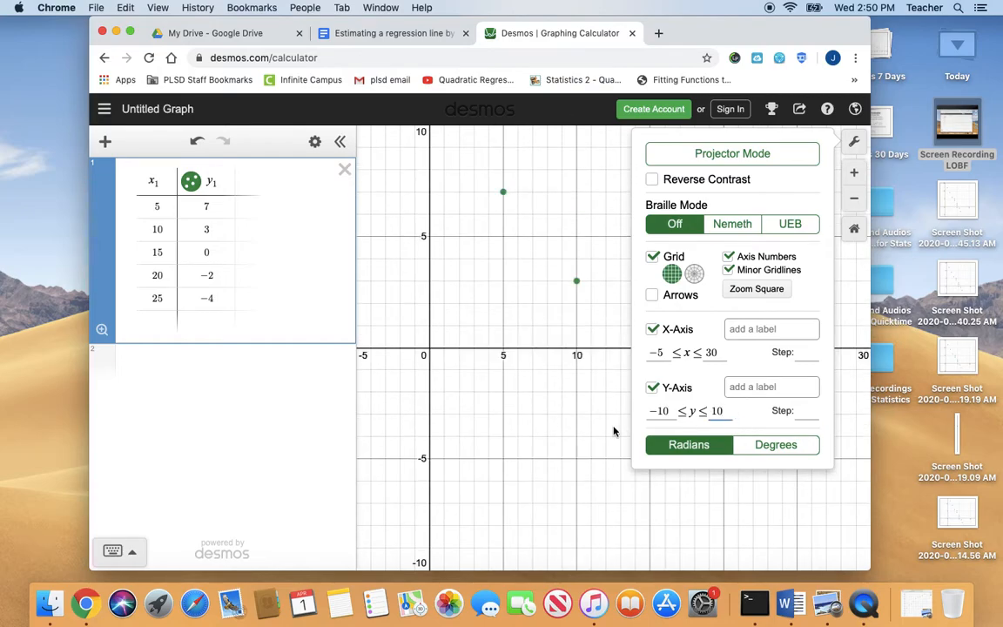
click(500, 403)
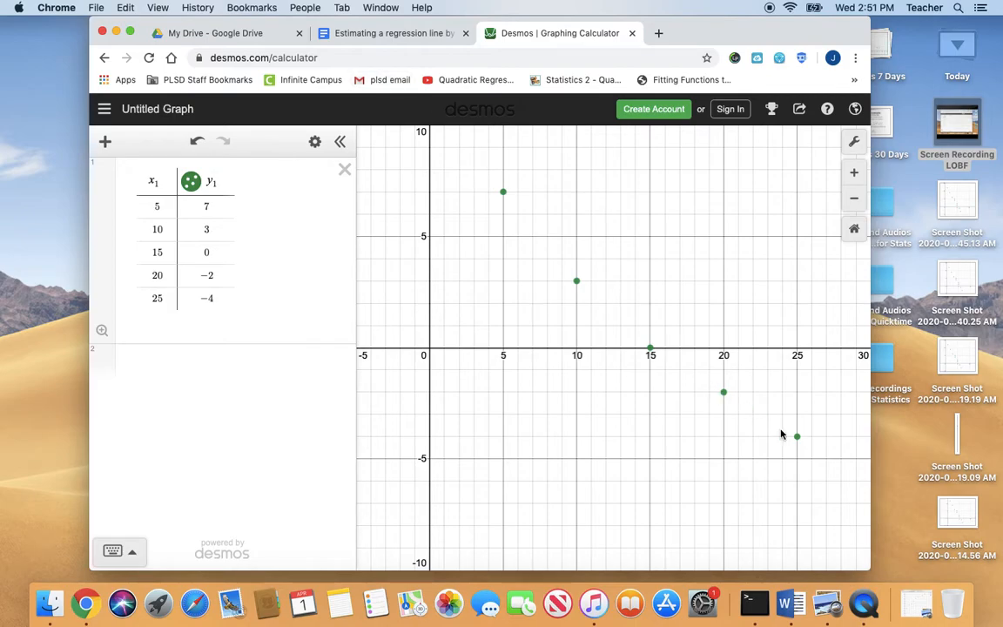
Switch to the Google Docs statistics notes and answer the scatter plot correlation question with "Linear correlation, Negative"
click(389, 36)
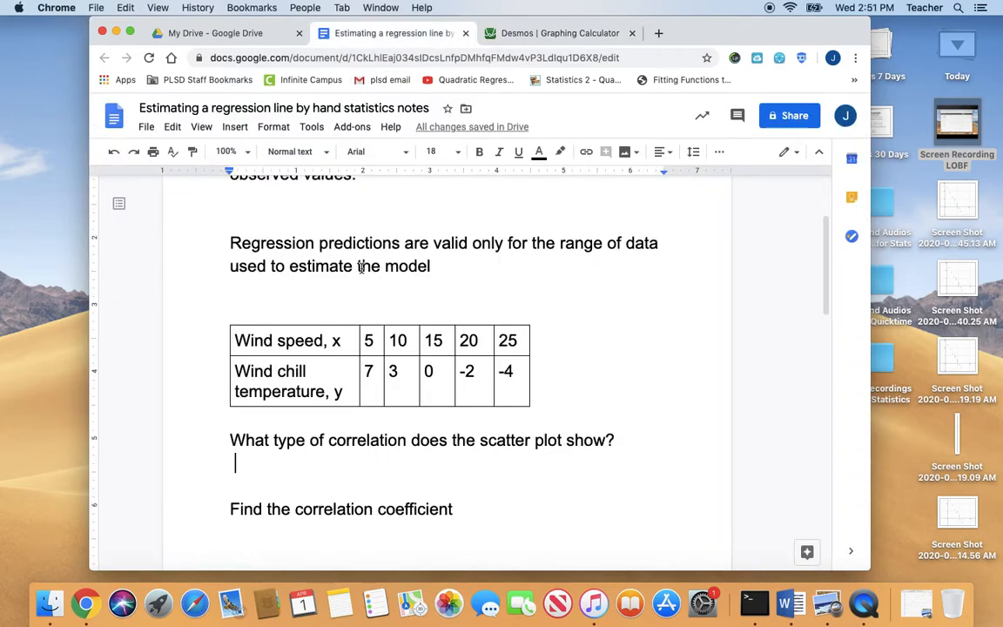
text(Lin)
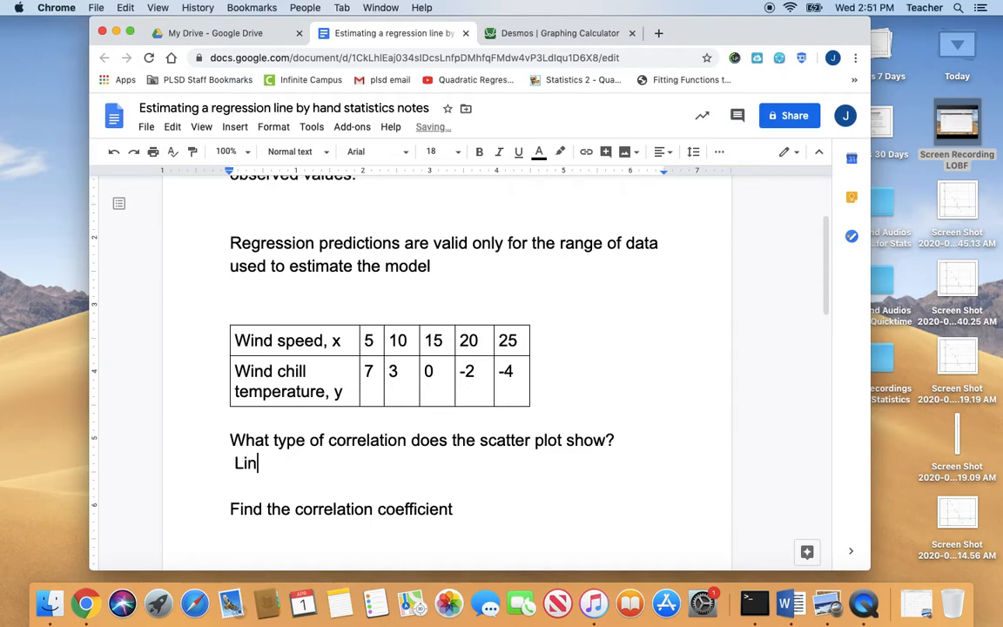
text(ear correl)
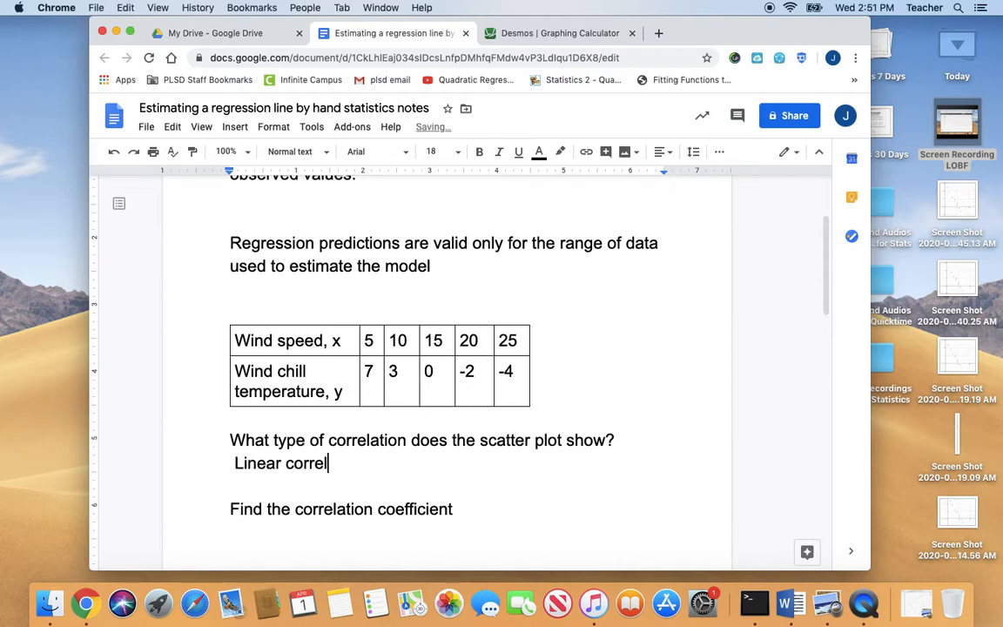
text(ation, Negative)
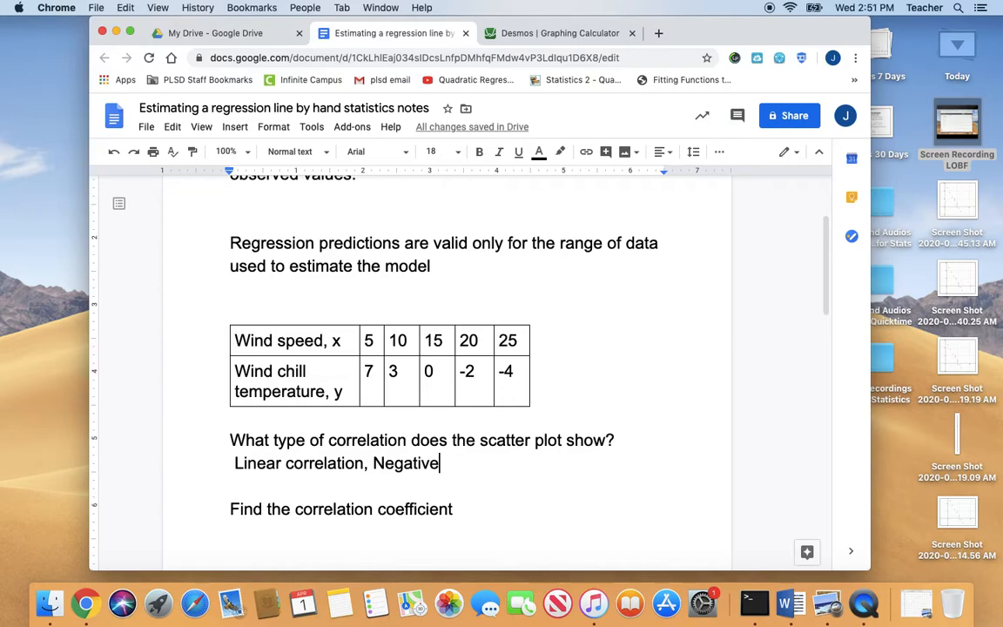
Return to Desmos and add the linear regression y₁ ~ ax₁ + b below the data table
scroll(333, 297, down, 1)
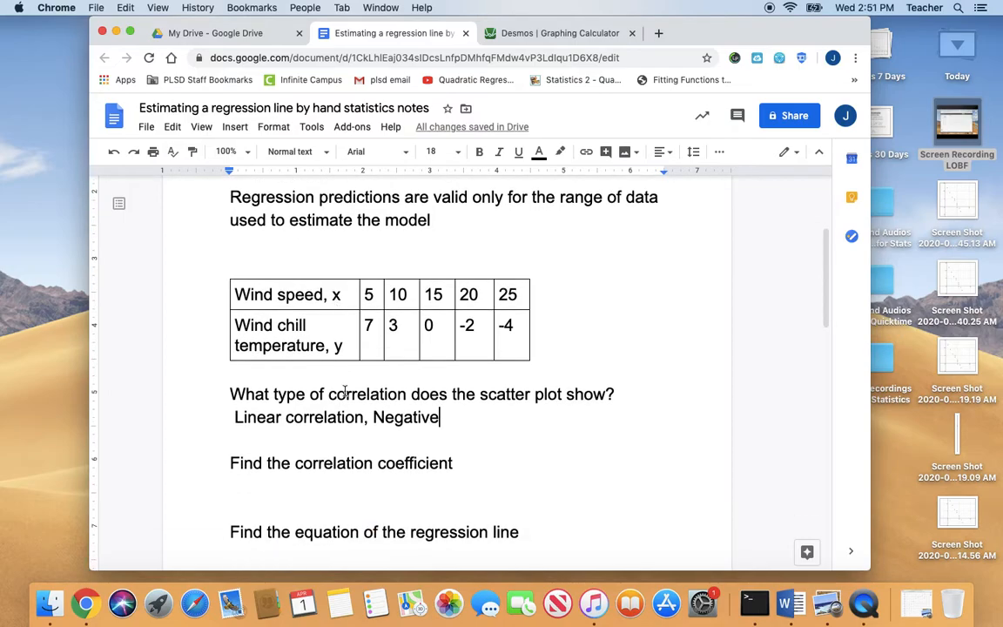
click(535, 35)
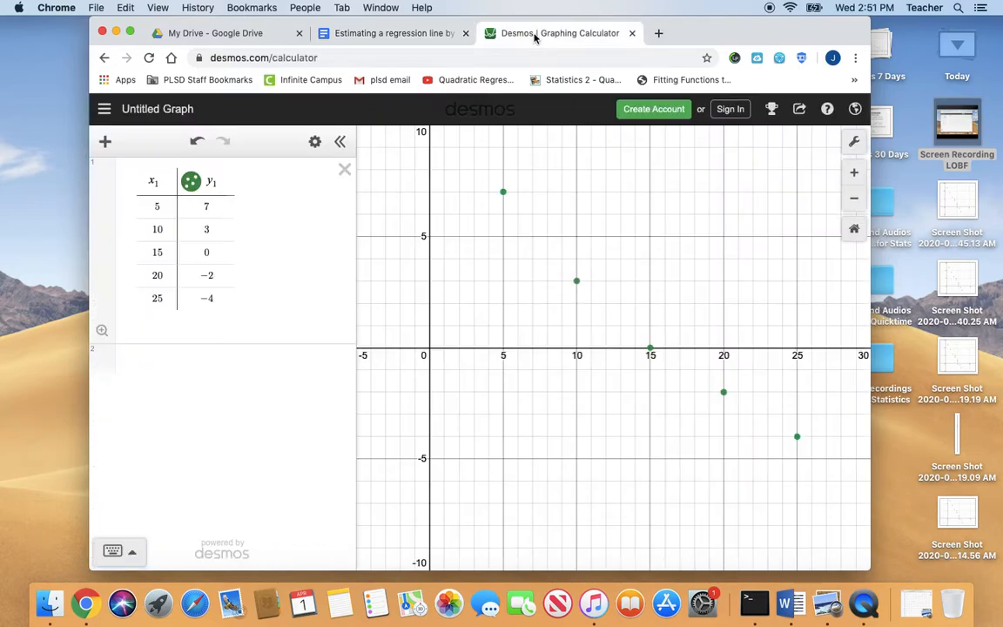
click(182, 366)
text(y_1)
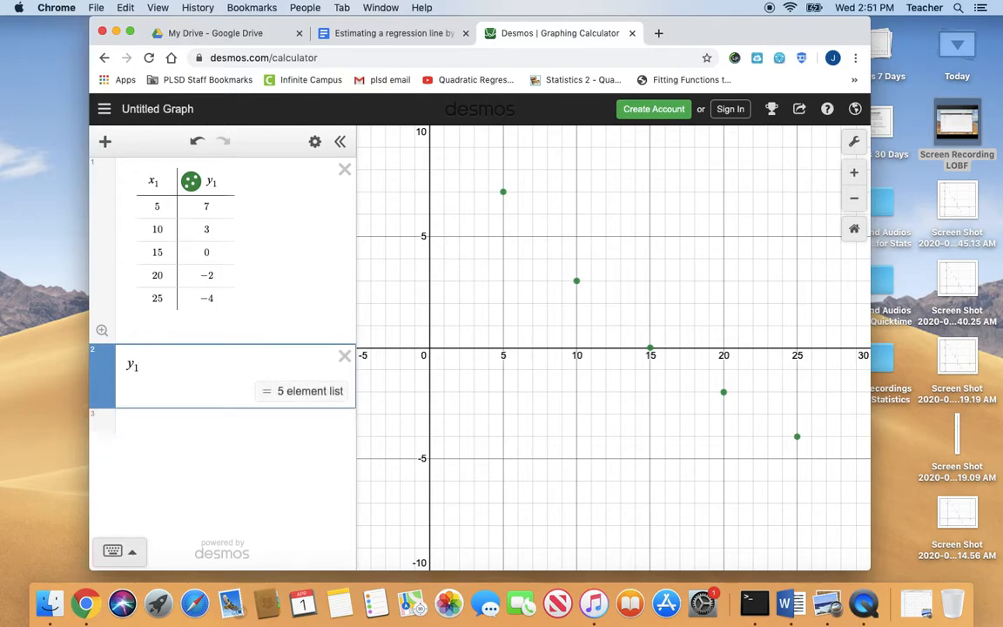
text(~ax)
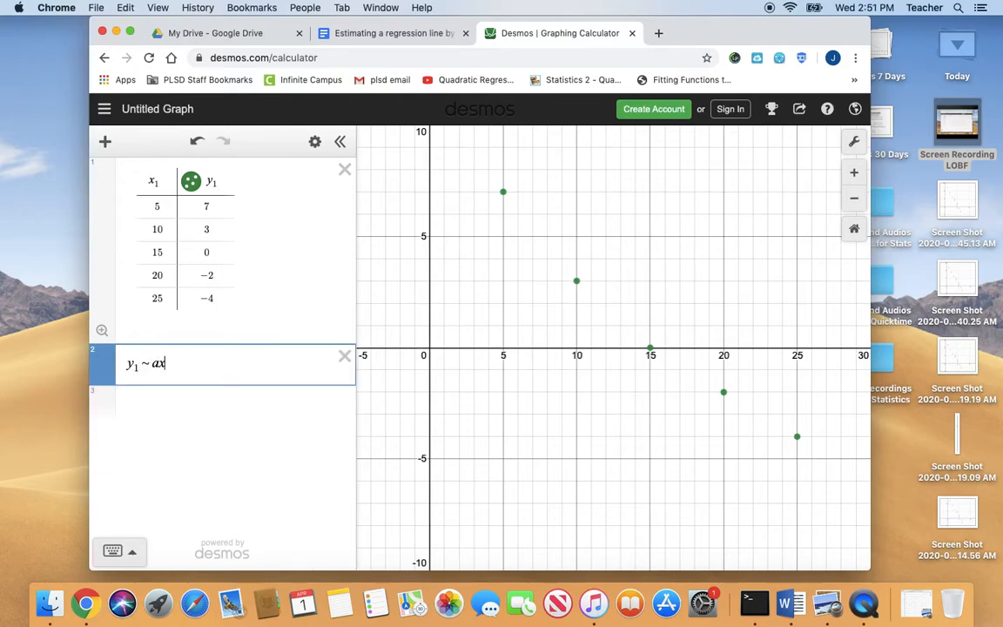
text(_1+b)
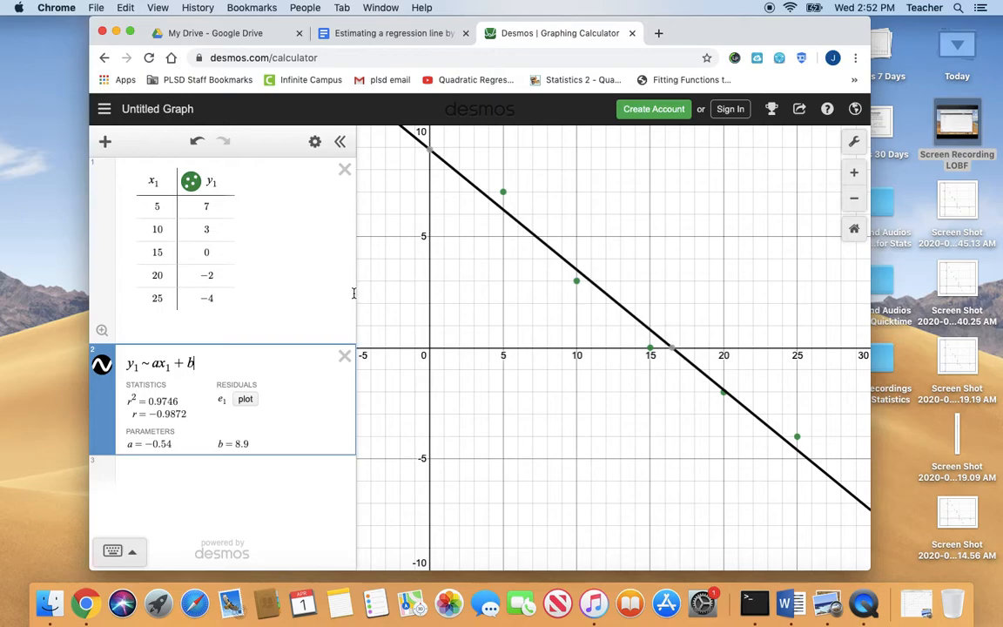
Check the prediction question in the Google Docs notes and evaluate −.54(3)+8.9 in a new Desmos expression
click(388, 33)
scroll(360, 435, down, 3)
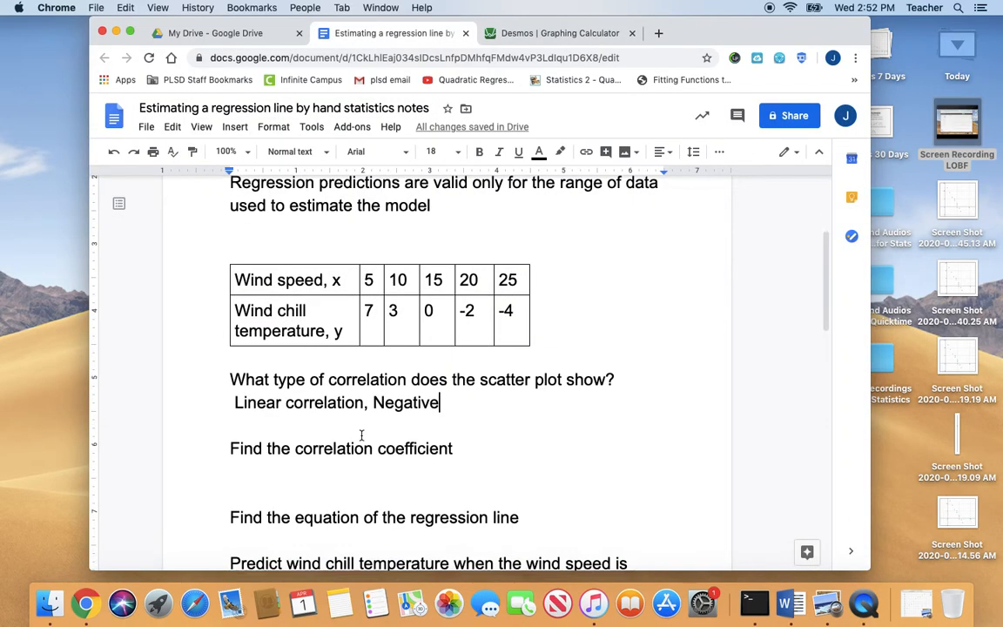
scroll(361, 435, down, 1)
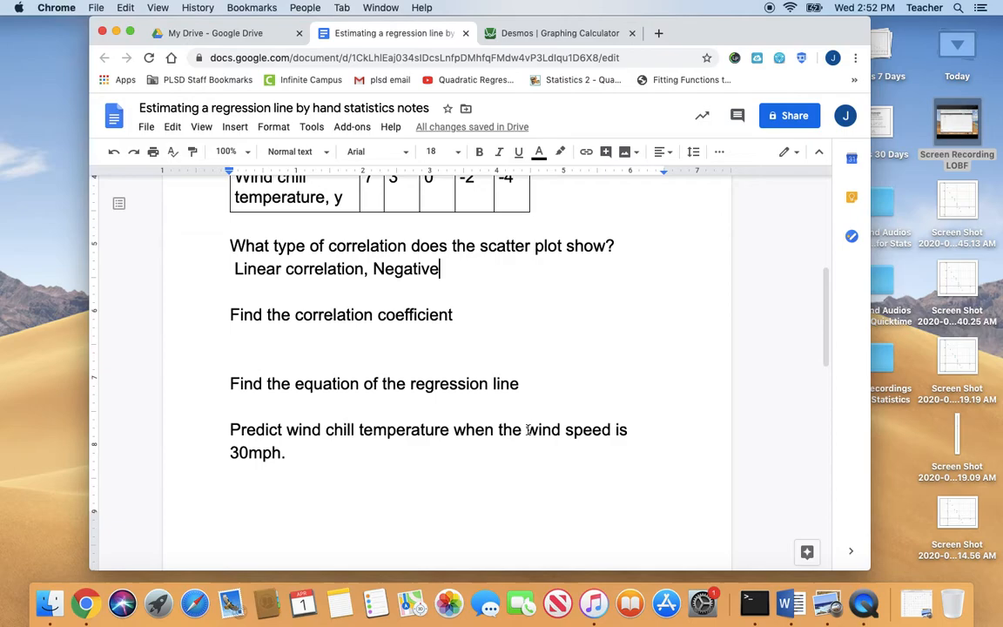
click(522, 37)
click(180, 474)
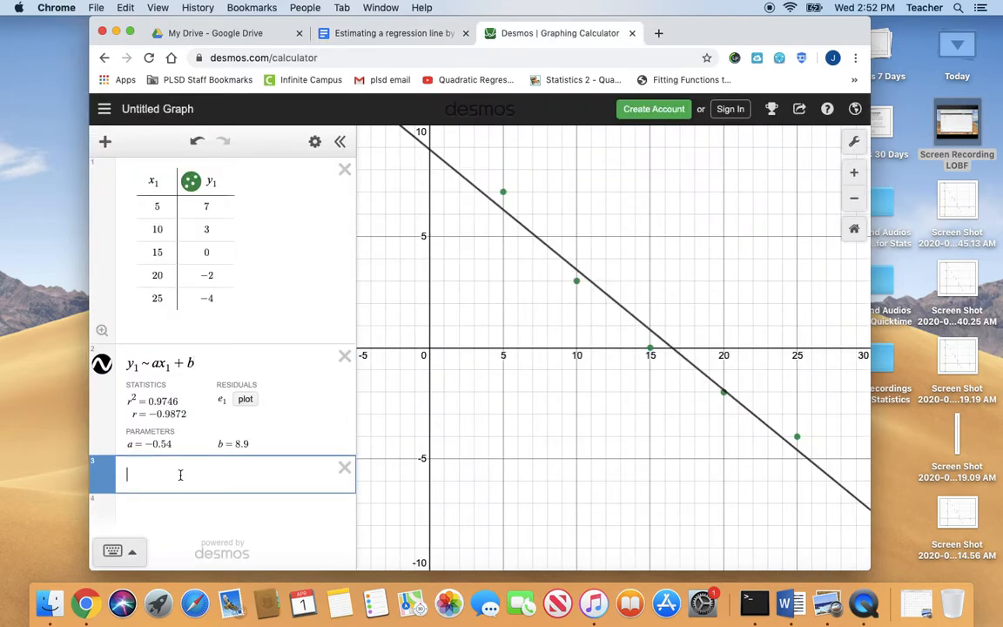
text(=)
key(BackSpace)
text(-.54(3))
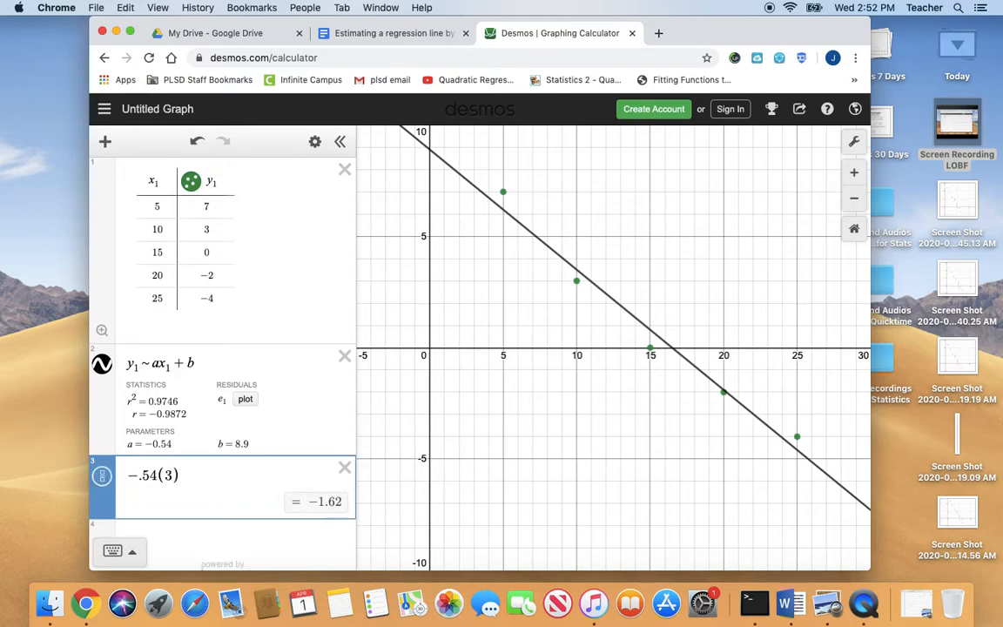
text(+8)
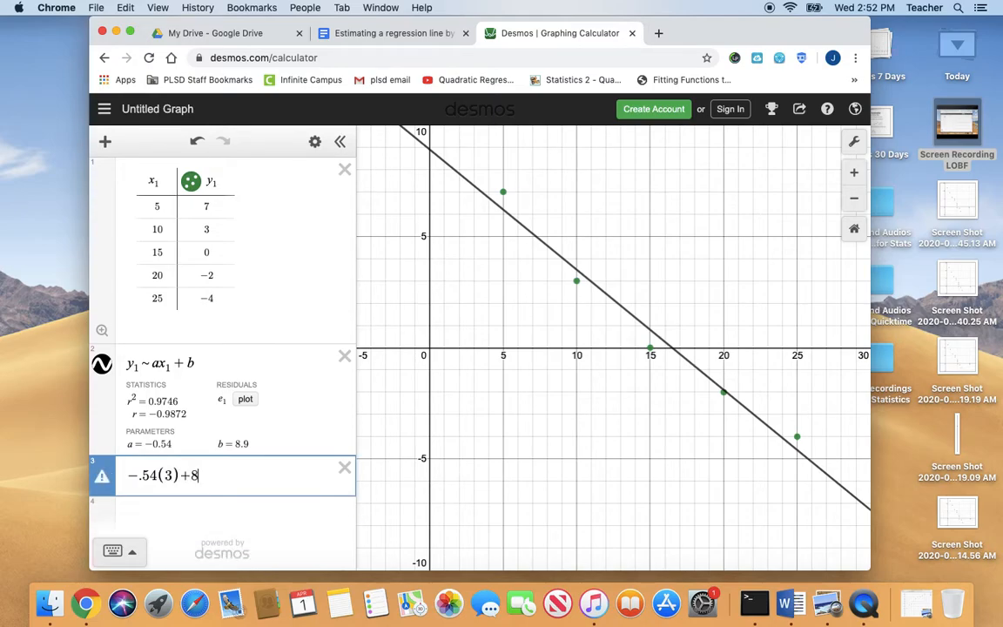
text(.9)
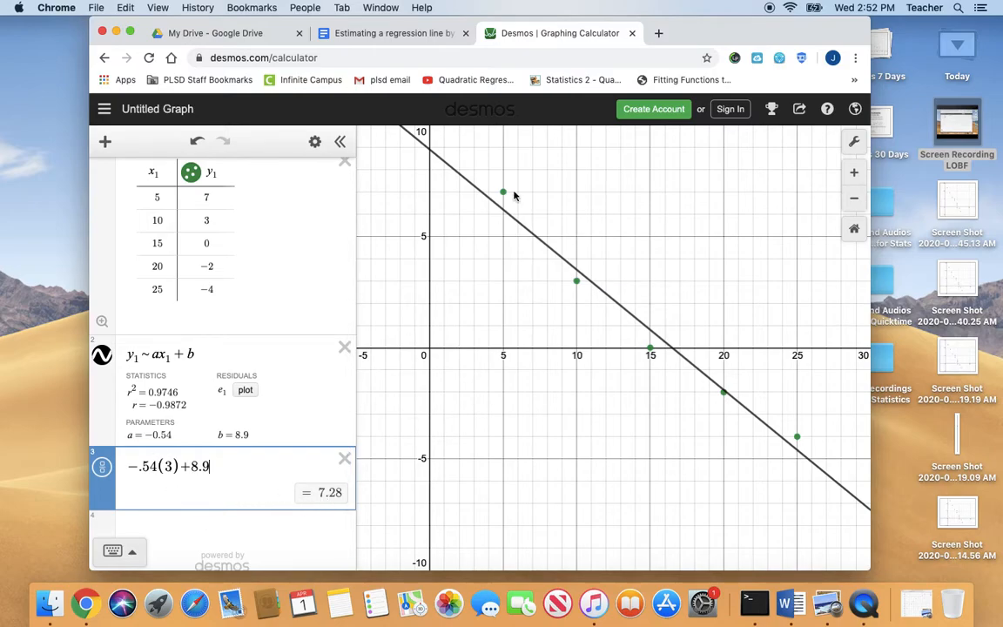
Recheck the wind speed in the Google Docs notes and correct the Desmos expression to −.54(30)+8.9
click(352, 33)
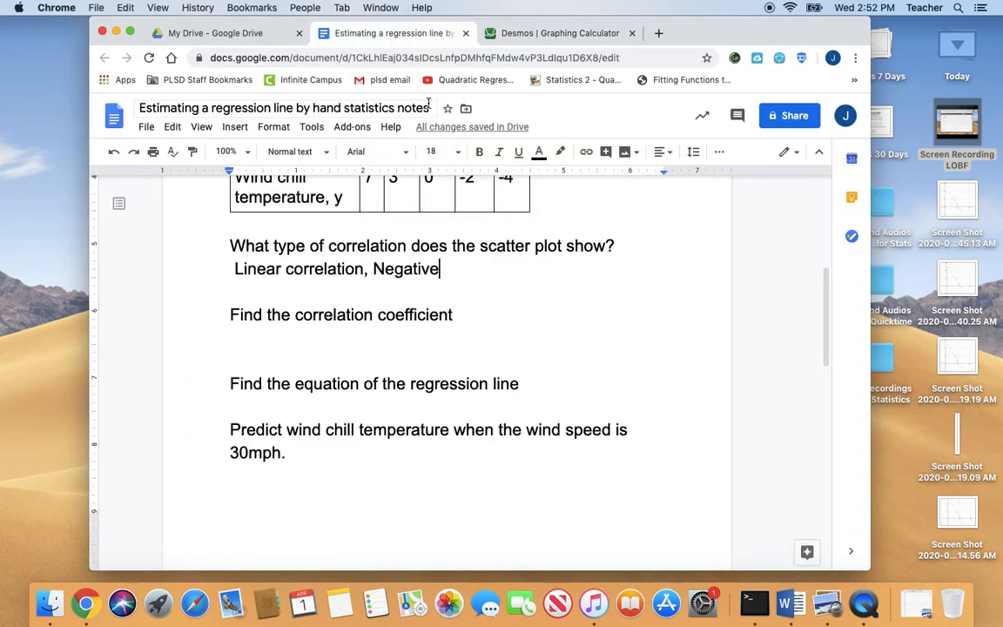
scroll(427, 194, up, 3)
scroll(426, 193, down, 2)
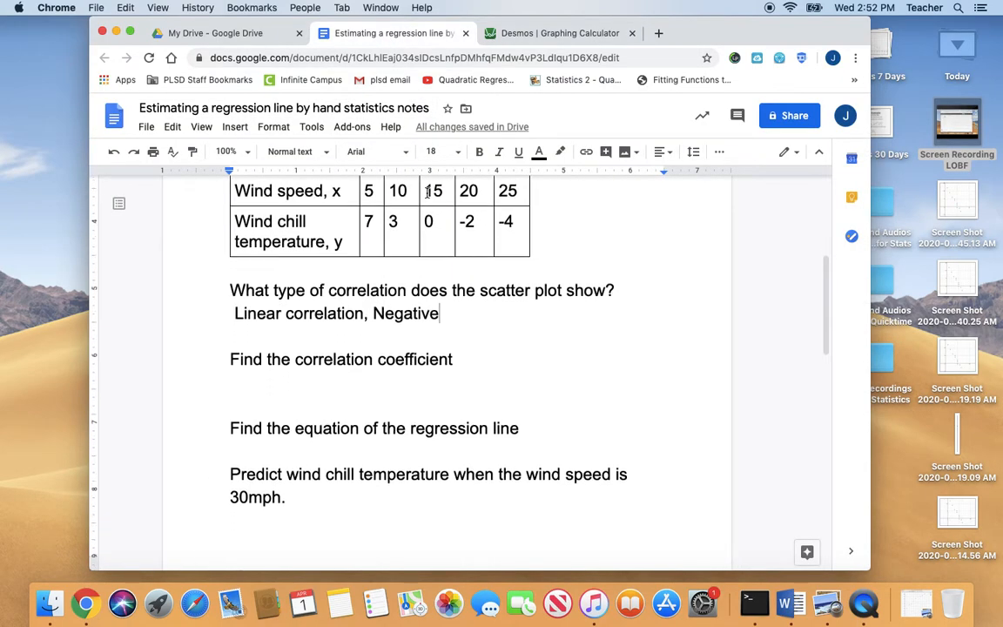
scroll(427, 195, up, 3)
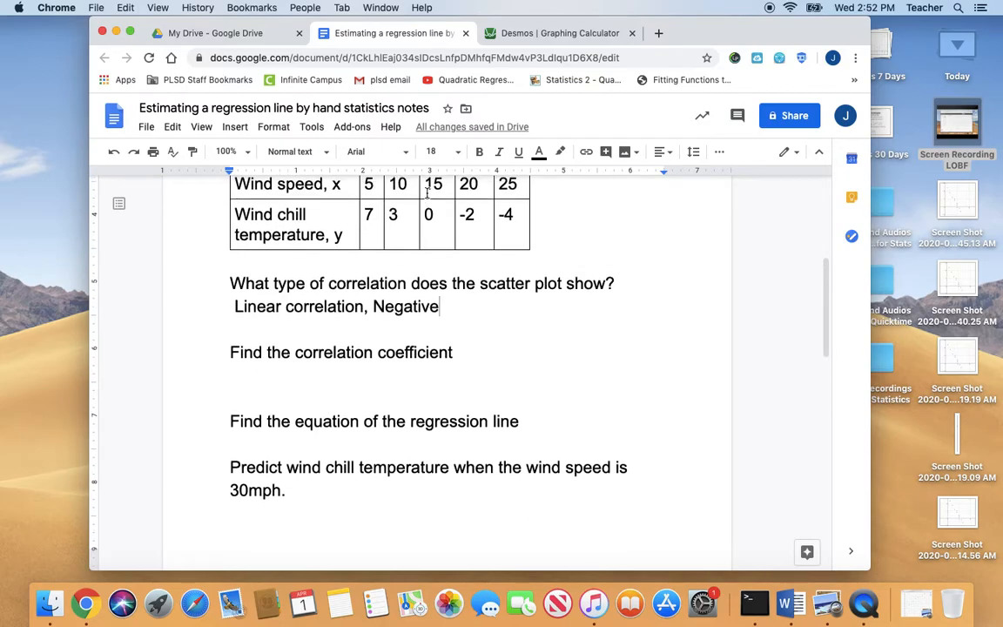
scroll(427, 194, down, 1)
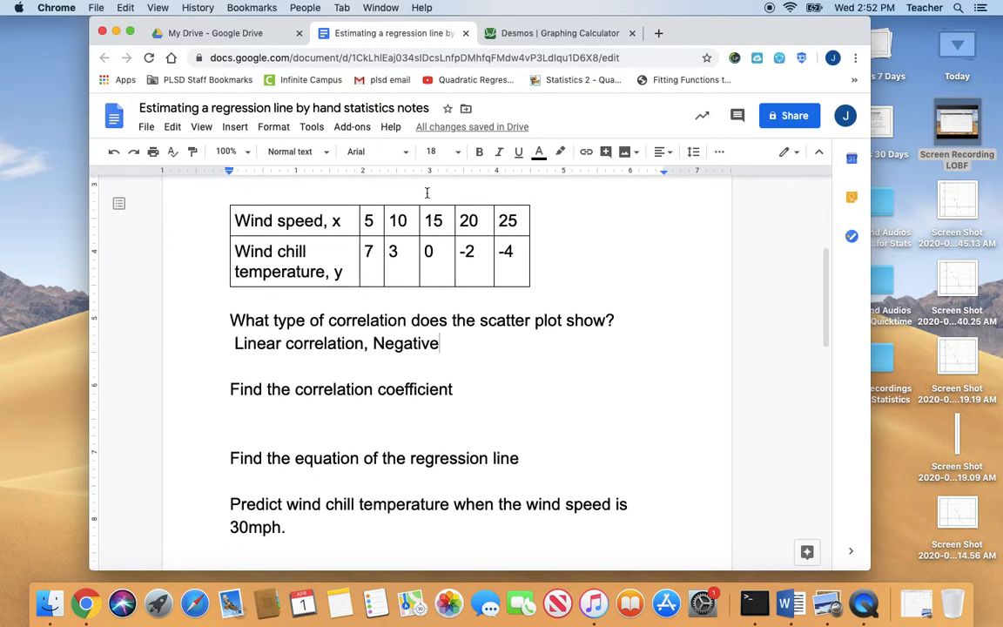
click(520, 35)
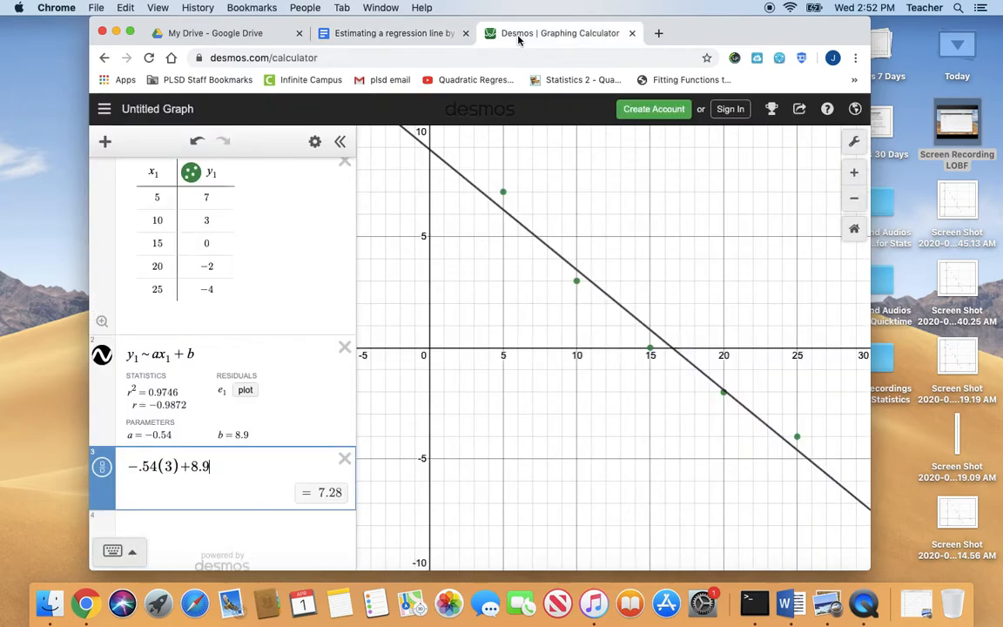
click(172, 467)
text(0)
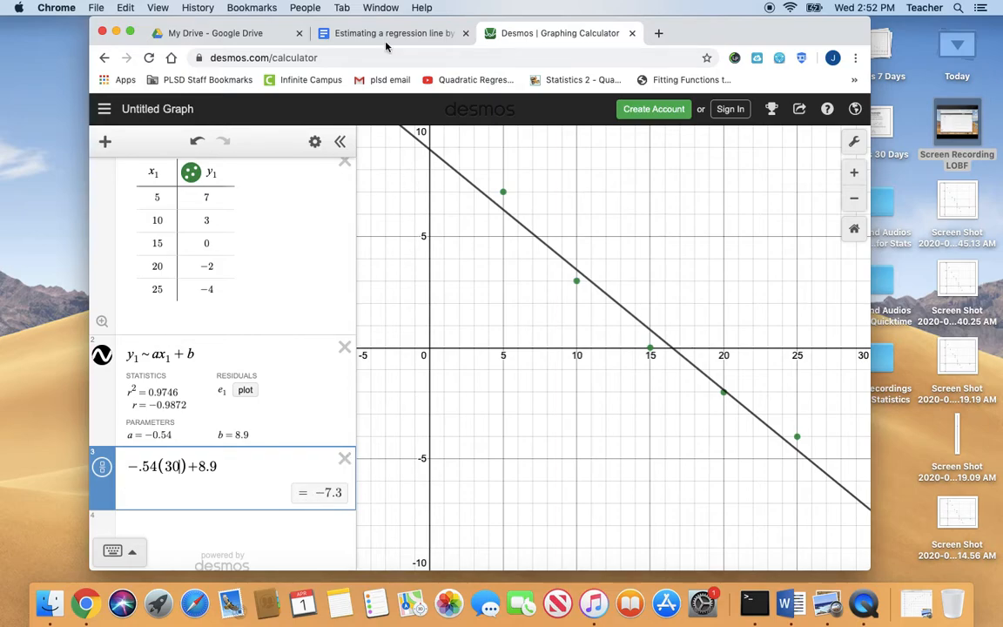
Review the Google Docs notes' question about using the equation for a 75mph wind speed against the table's data range
click(346, 36)
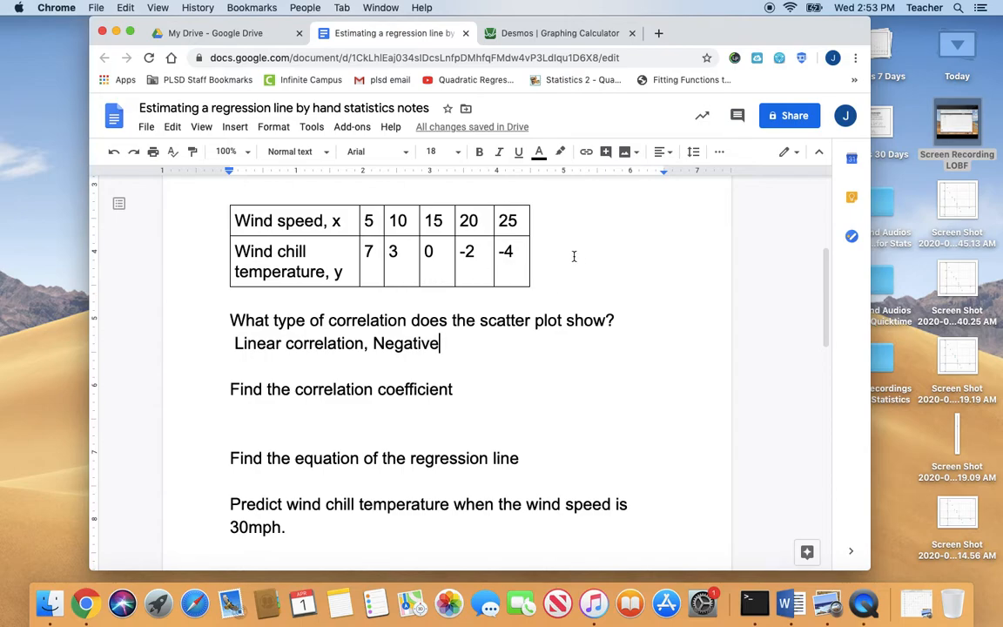
scroll(478, 410, down, 5)
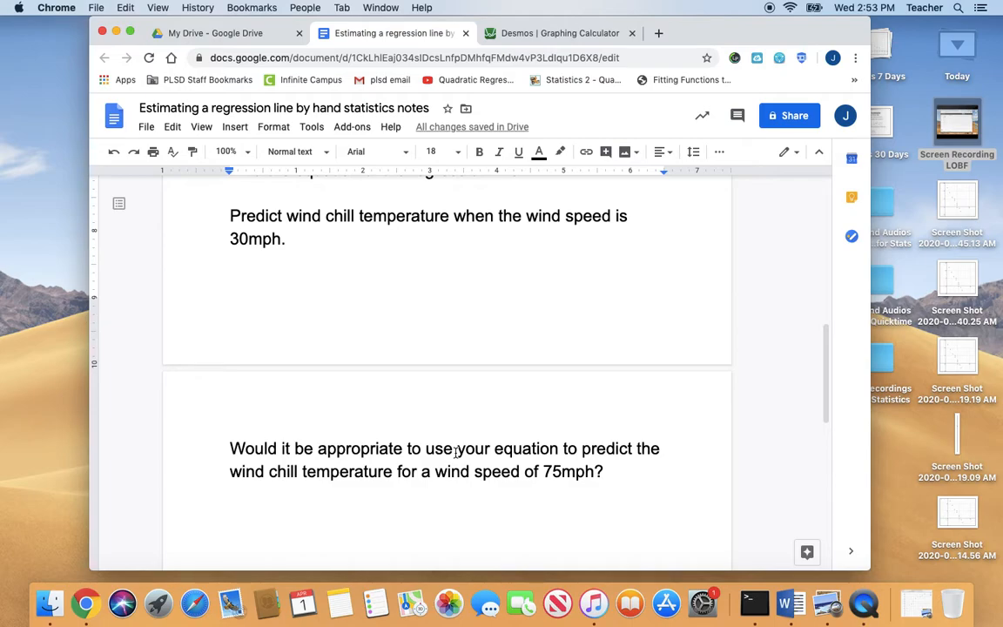
scroll(455, 450, up, 5)
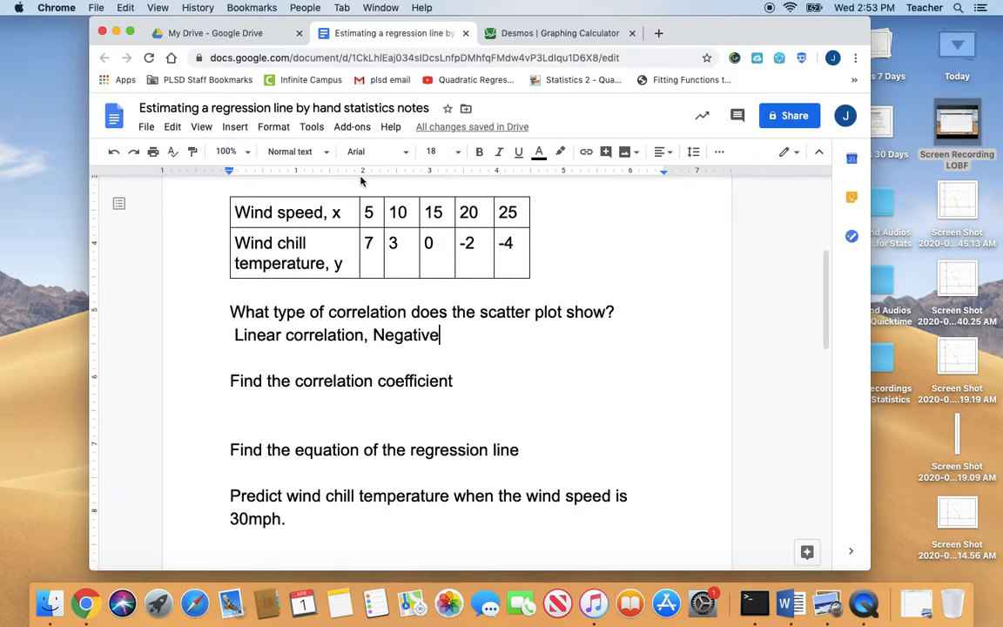
scroll(370, 292, down, 1)
scroll(370, 292, down, 8)
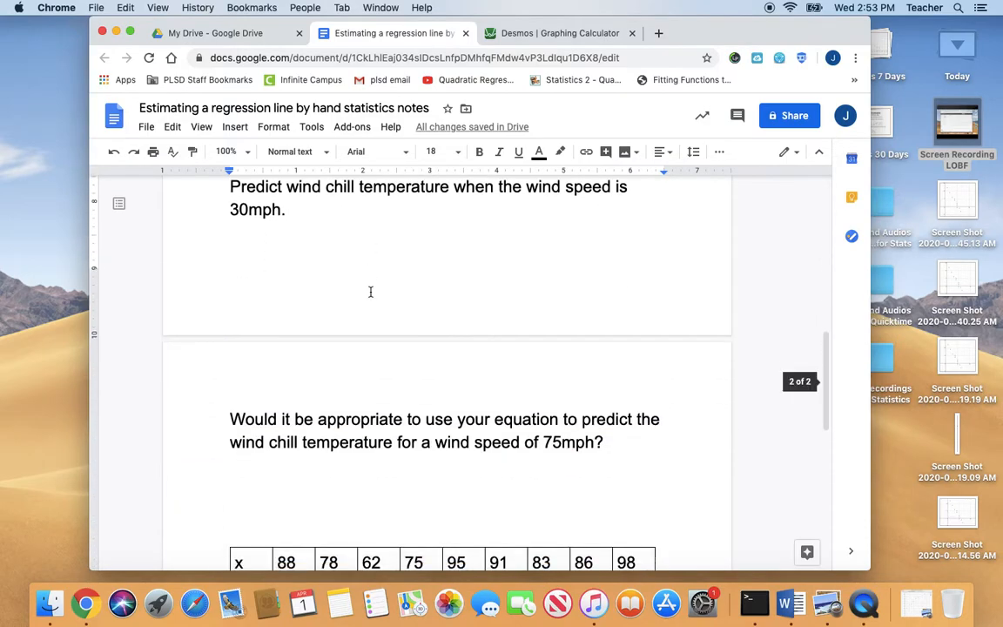
Check the second data table in the Google Docs notes, then delete the old table, regression and expression in Desmos
scroll(370, 292, down, 2)
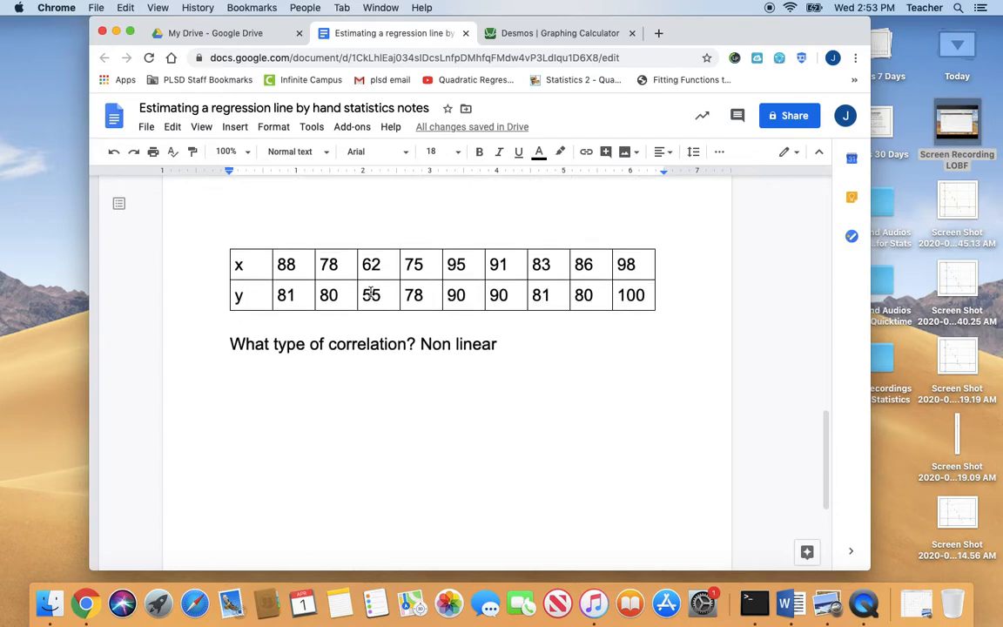
click(529, 39)
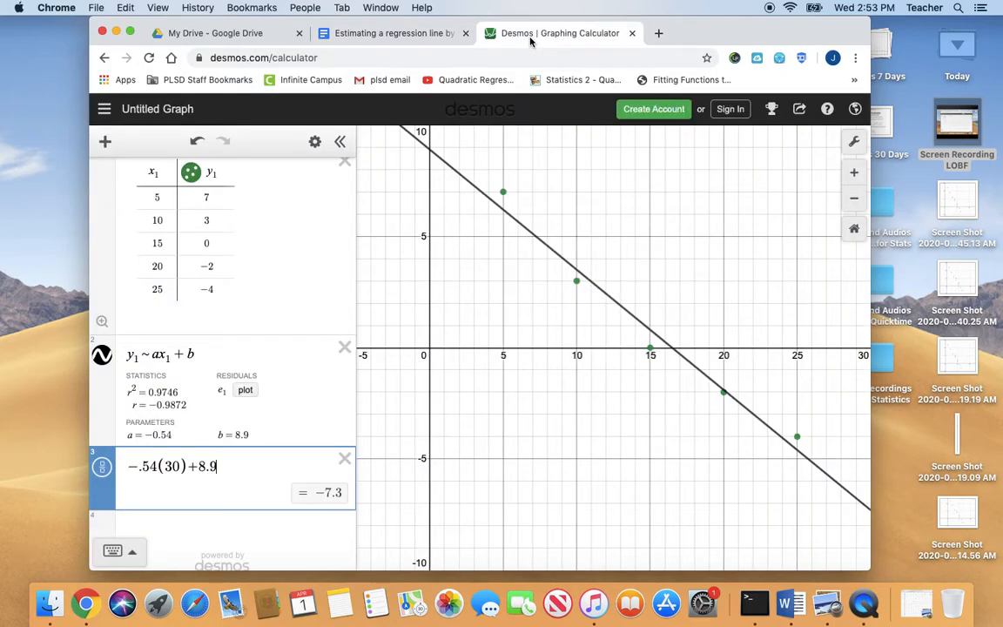
click(166, 201)
key(BackSpace)
key(Return)
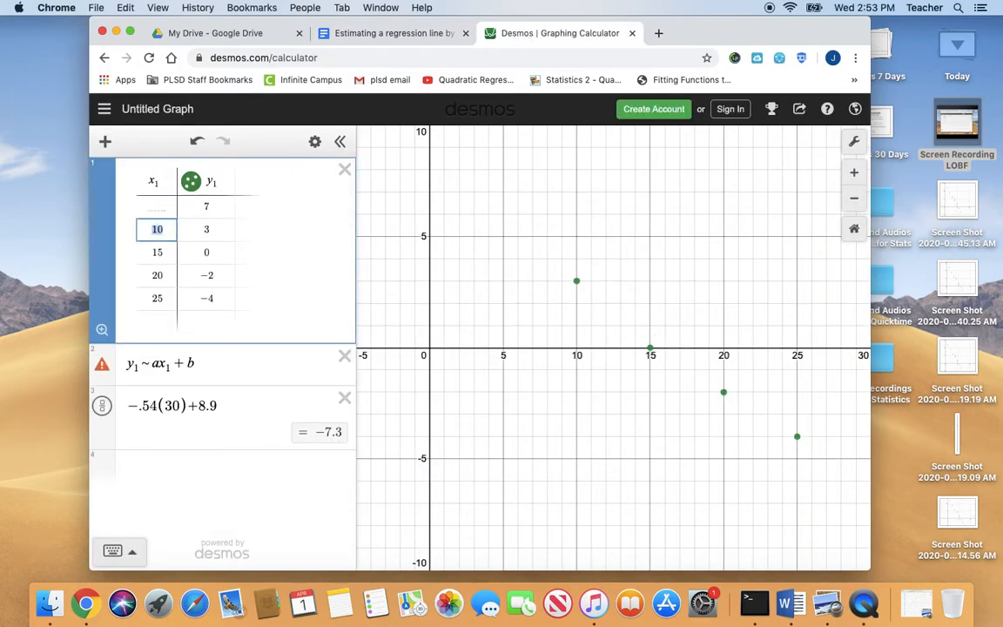
click(156, 207)
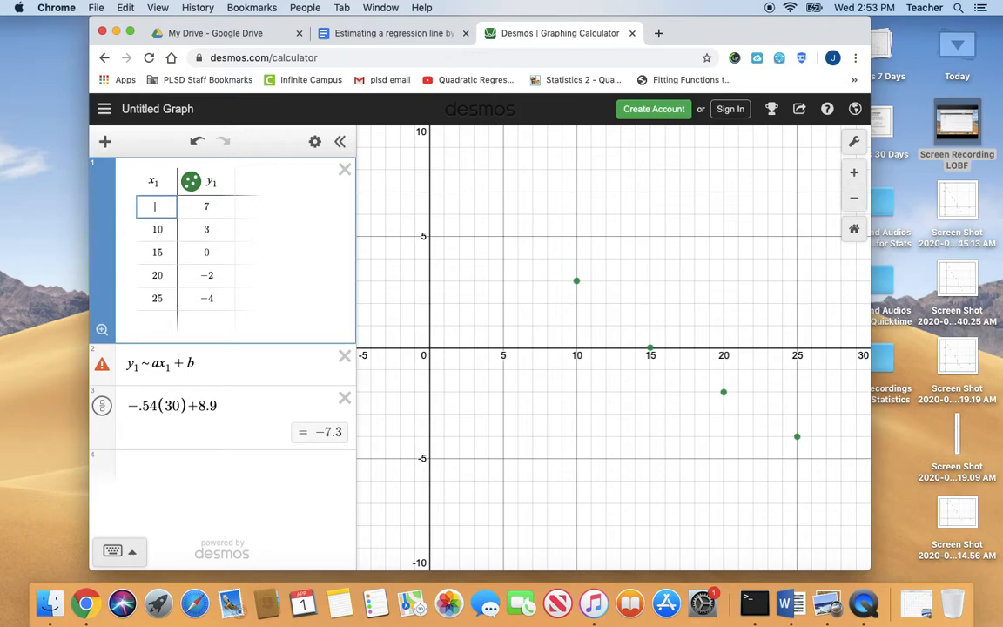
click(346, 170)
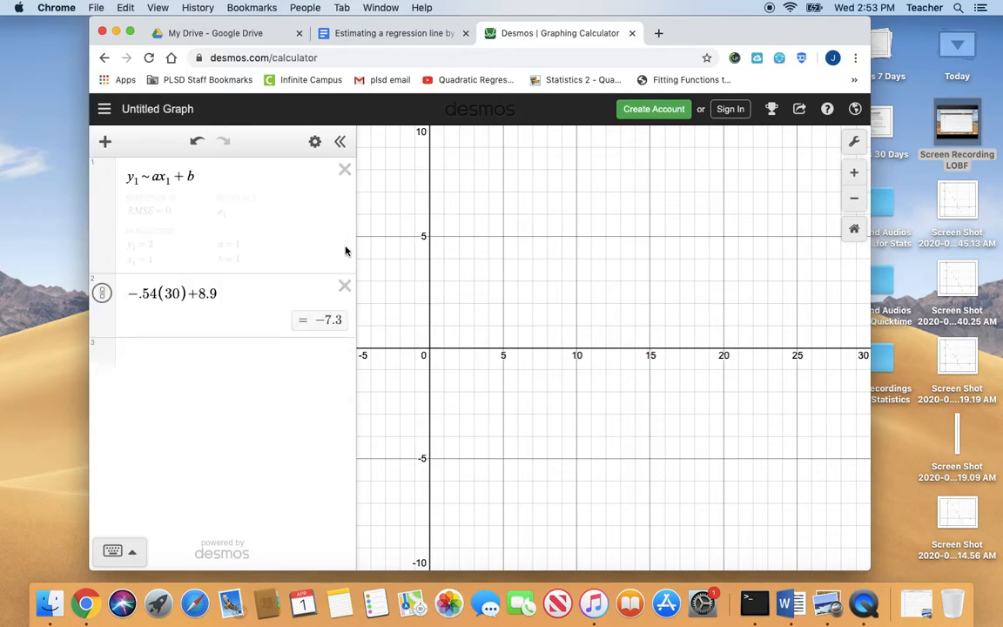
click(345, 170)
click(344, 169)
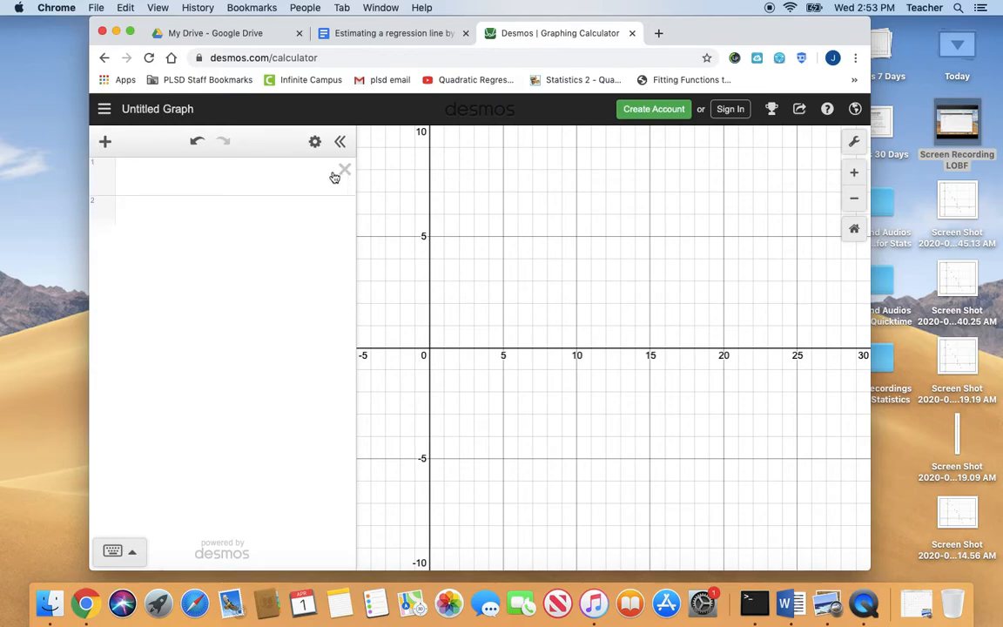
Insert a new table and enter 88, 78, 62 and 75 as the first x₁ values
click(106, 142)
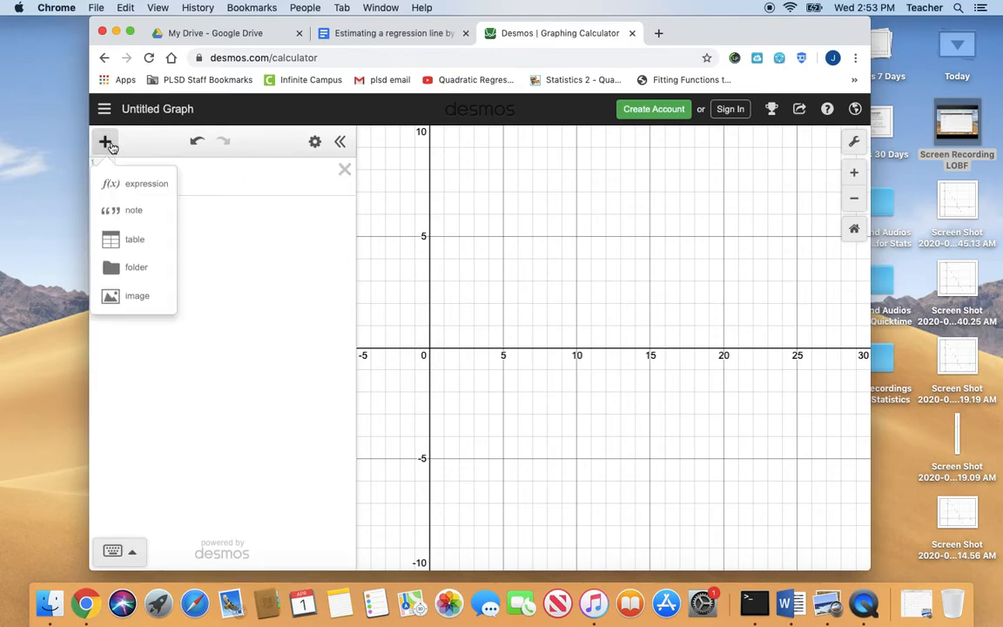
click(137, 235)
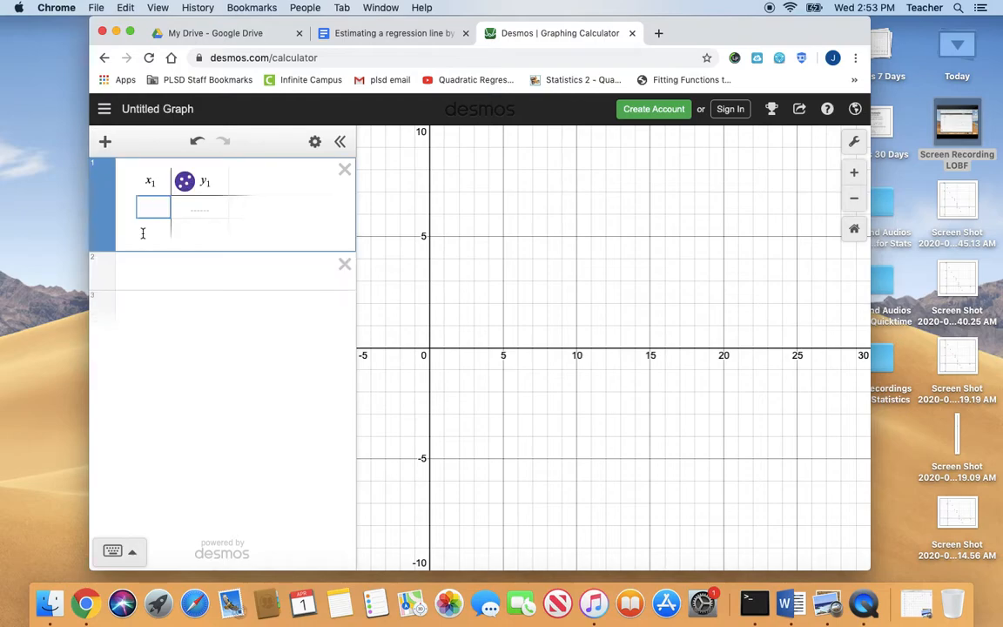
text(88)
key(Return)
text(78)
key(Return)
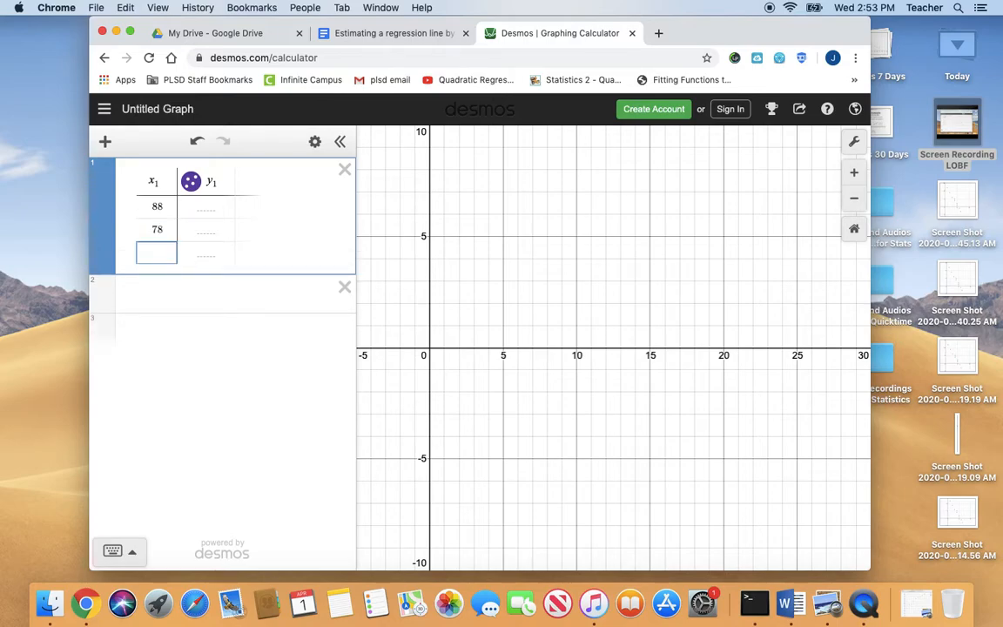
text(62)
key(Return)
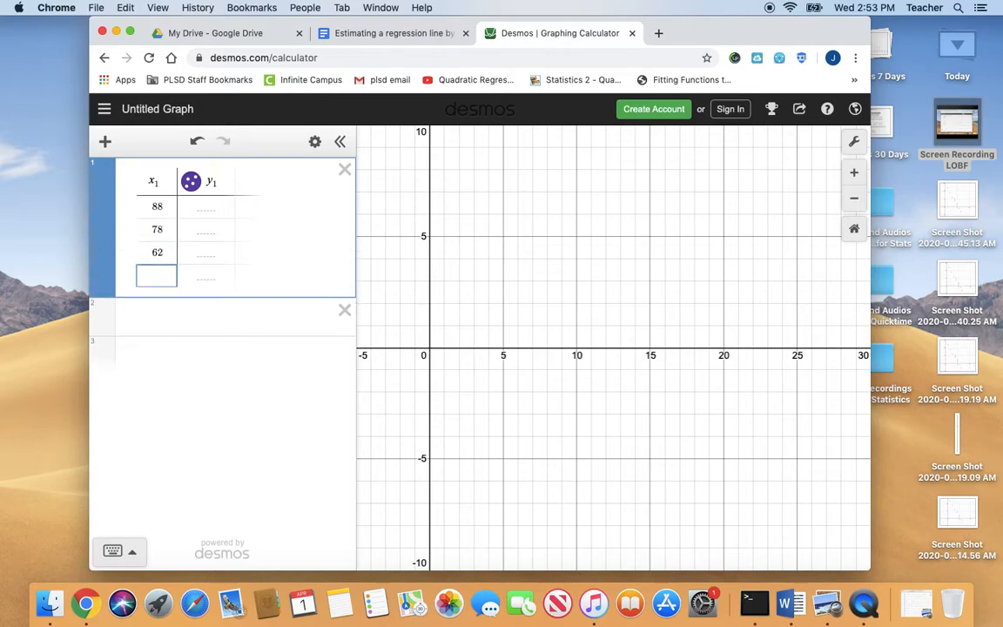
text(75)
key(Return)
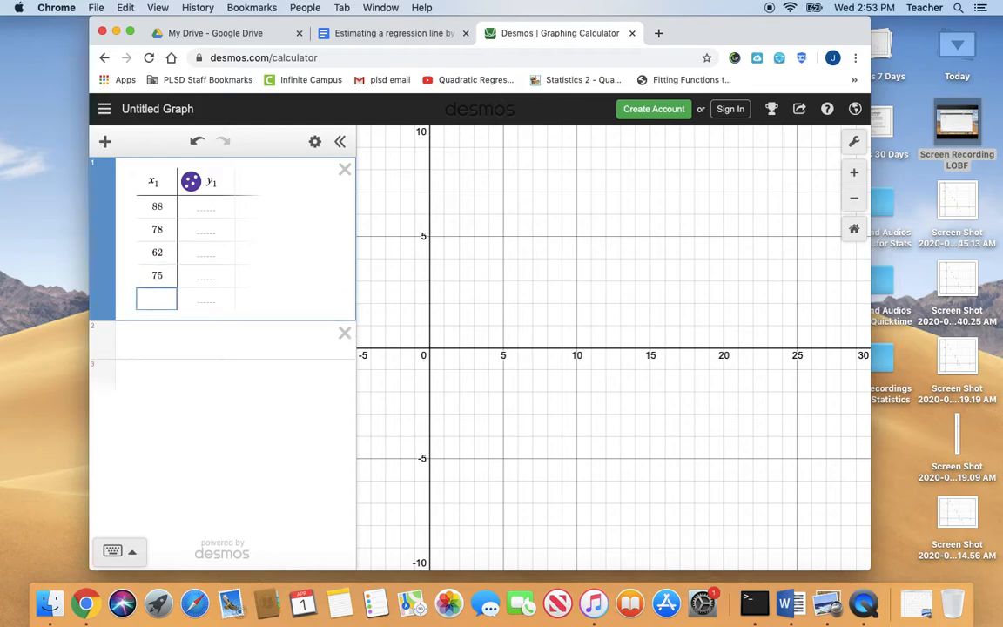
Complete the x₁ column with the values 95, 91, 83, 86 and 98
text(95)
key(Return)
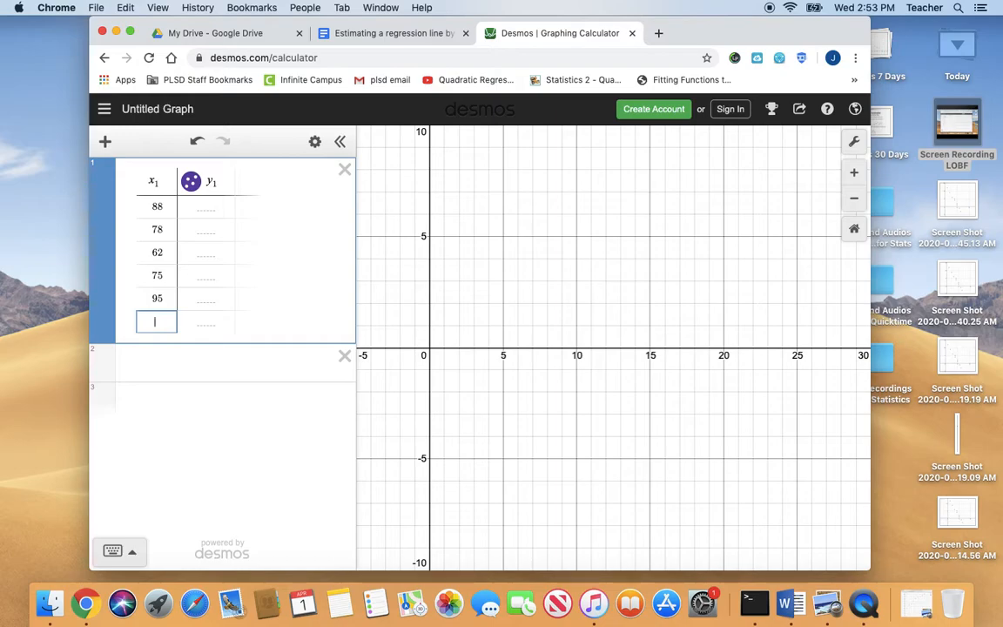
text(91)
key(Return)
text(83)
key(Return)
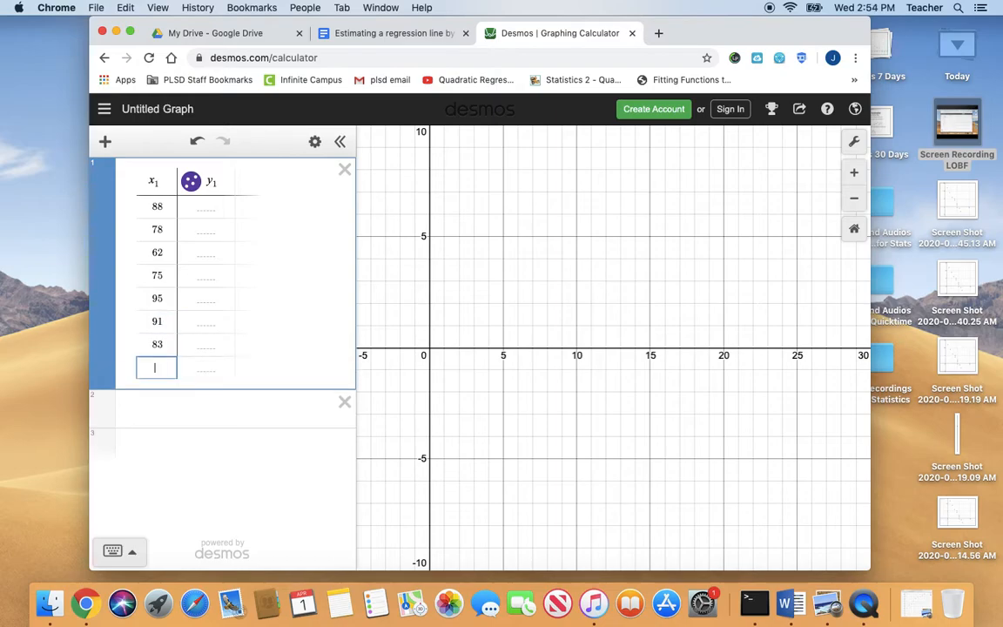
text(86)
key(Return)
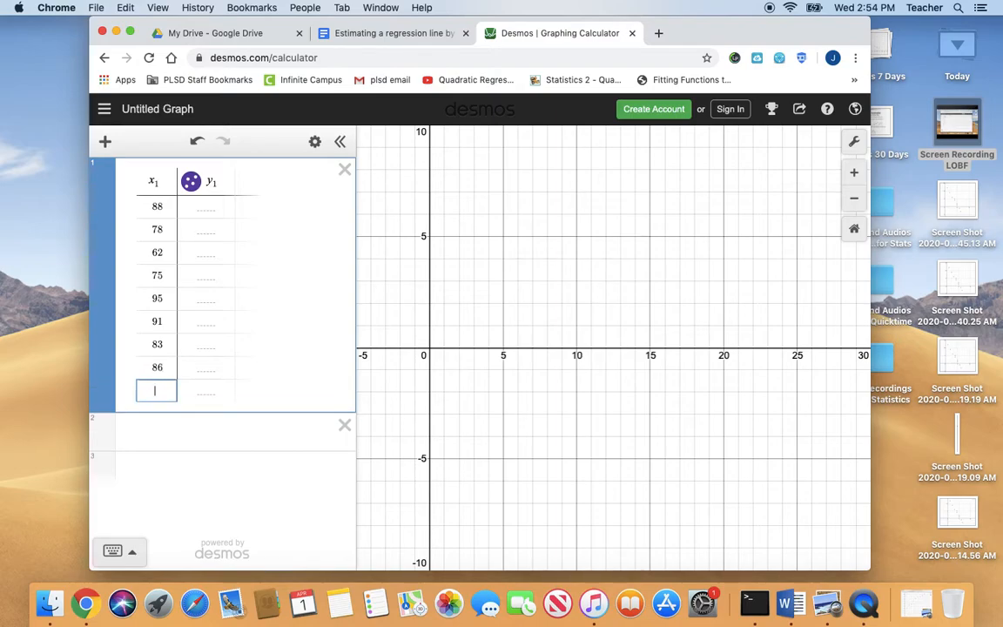
text(98)
Enter y₁ values 81, 80 and 55 for the x₁ rows 88, 78 and 62
key(Right)
key(Up)
key(Up)
key(Up)
key(Up)
key(Up)
key(Up)
key(Up)
key(Up)
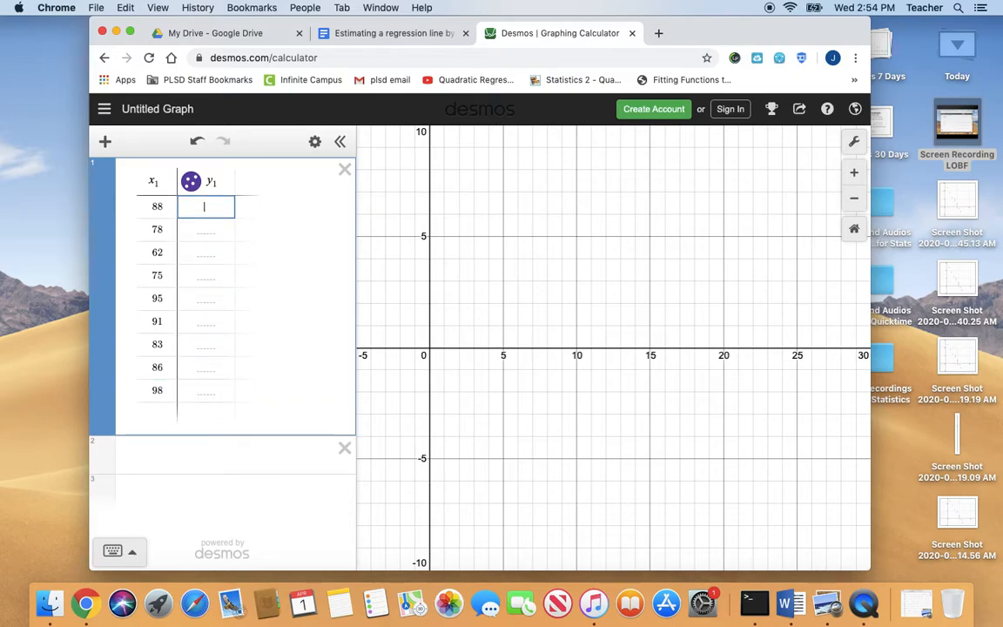
text(81)
key(Return)
text(80)
key(Return)
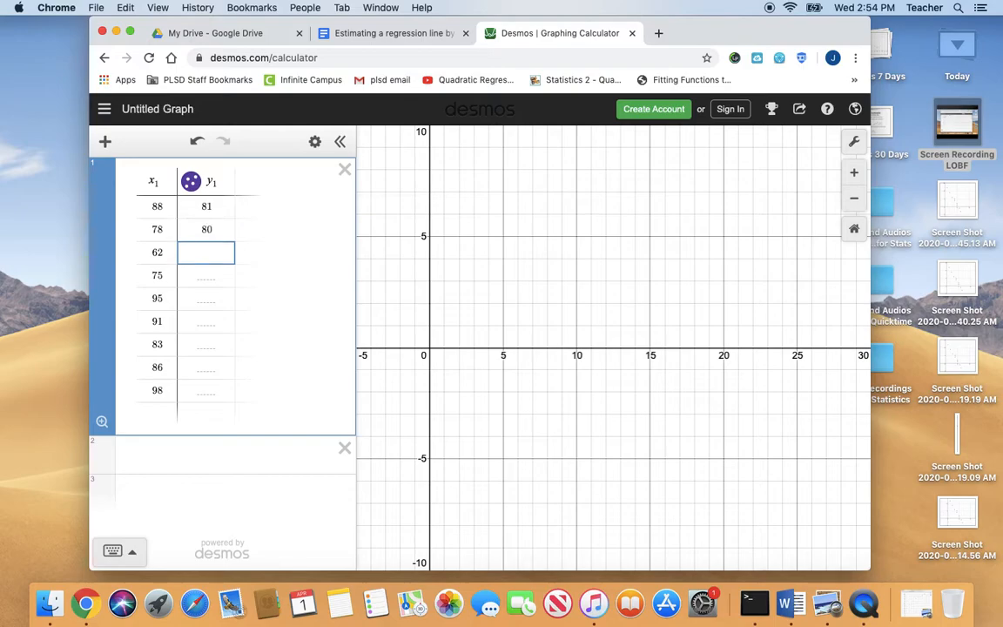
text(55)
key(Return)
key(Return)
Complete the y₁ column with the values 78, 90, 90, 81, 80 and 100
key(Return)
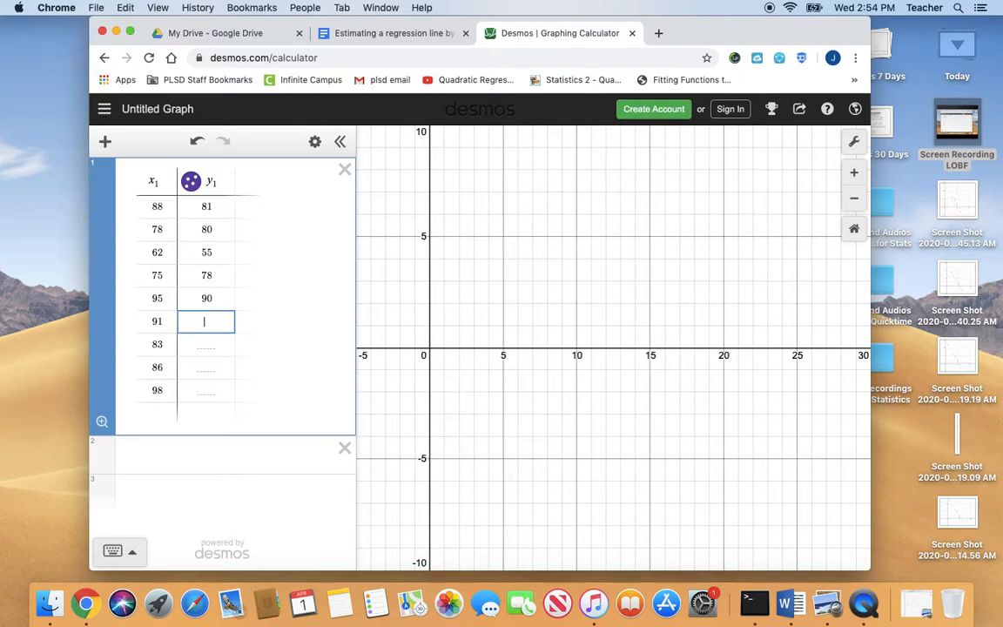
key(Return)
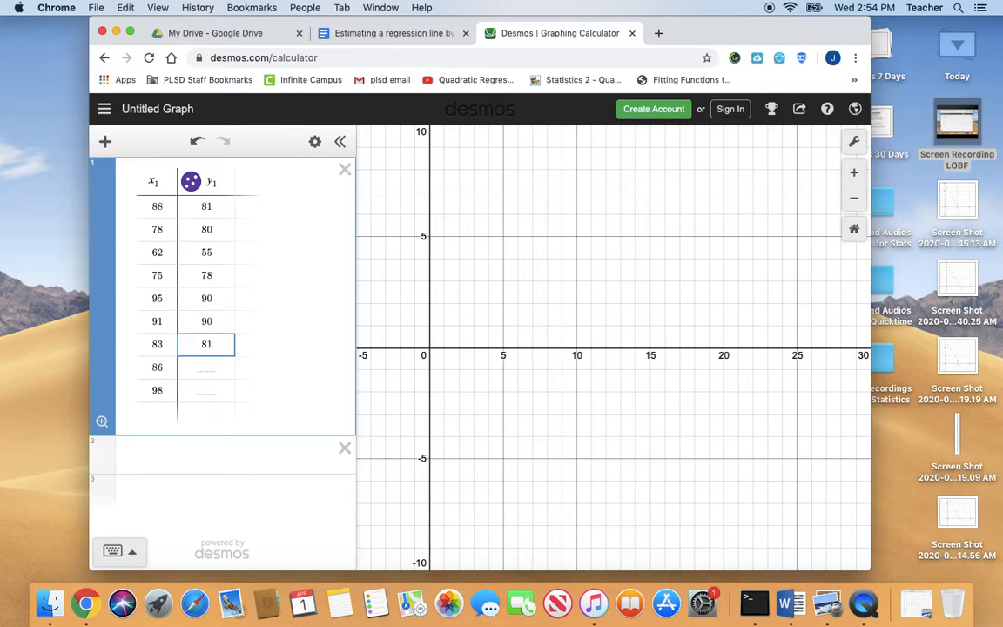
key(Return)
key(Return)
key(Up)
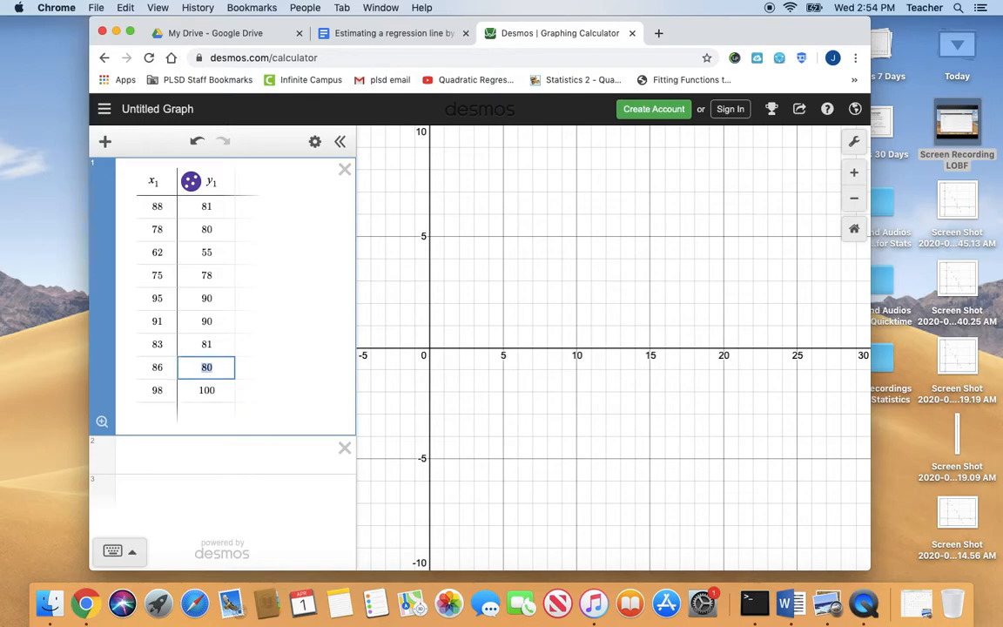
Set the graph's x-axis range to 50 through 110
click(853, 142)
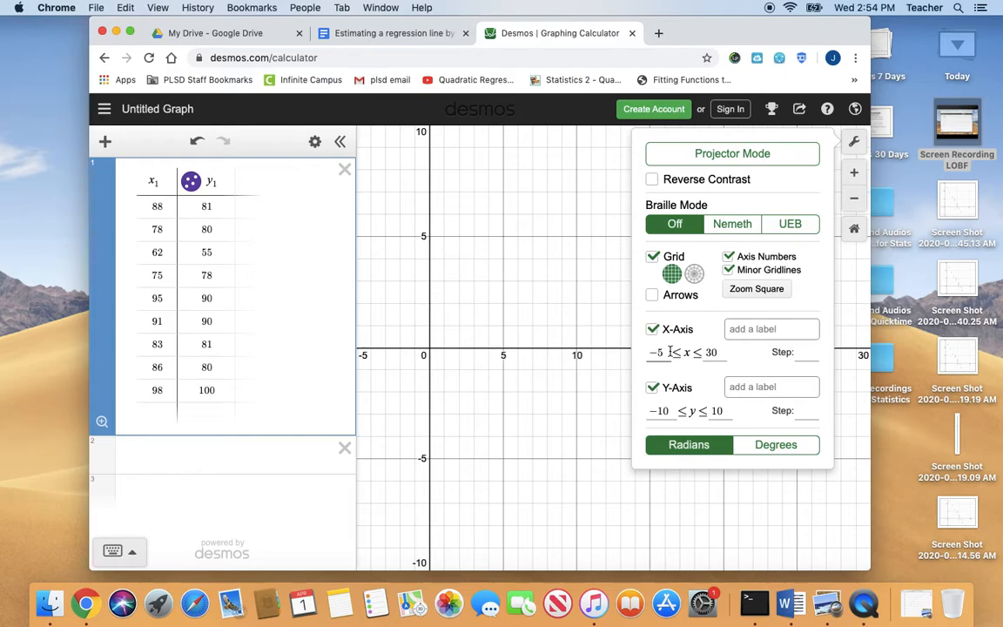
click(664, 350)
key(BackSpace)
text(50)
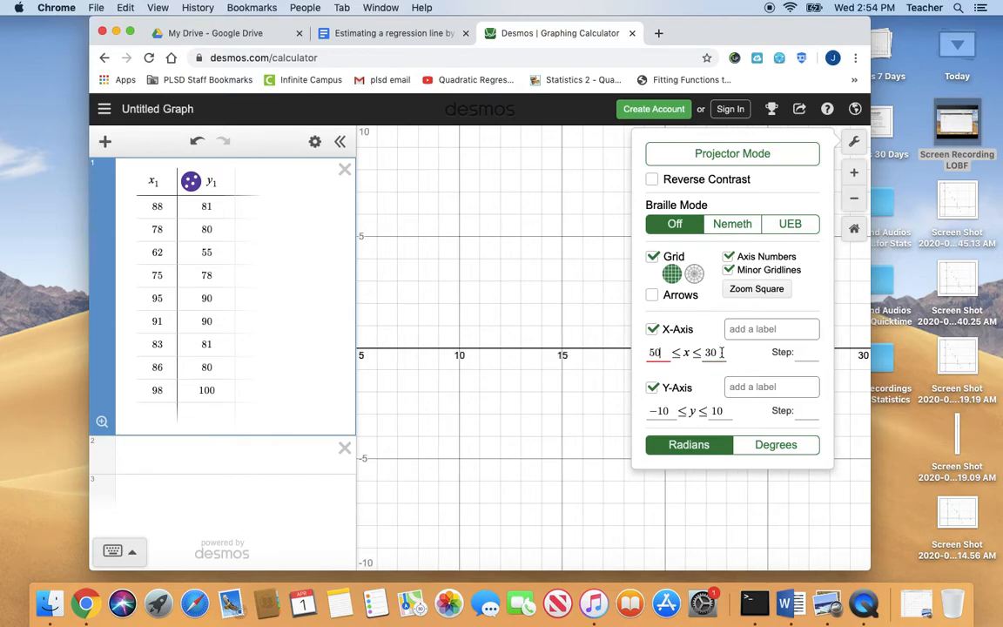
key(BackSpace)
text(110)
Set the graph's y-axis range to 40 through 110 and close the graph settings
click(673, 412)
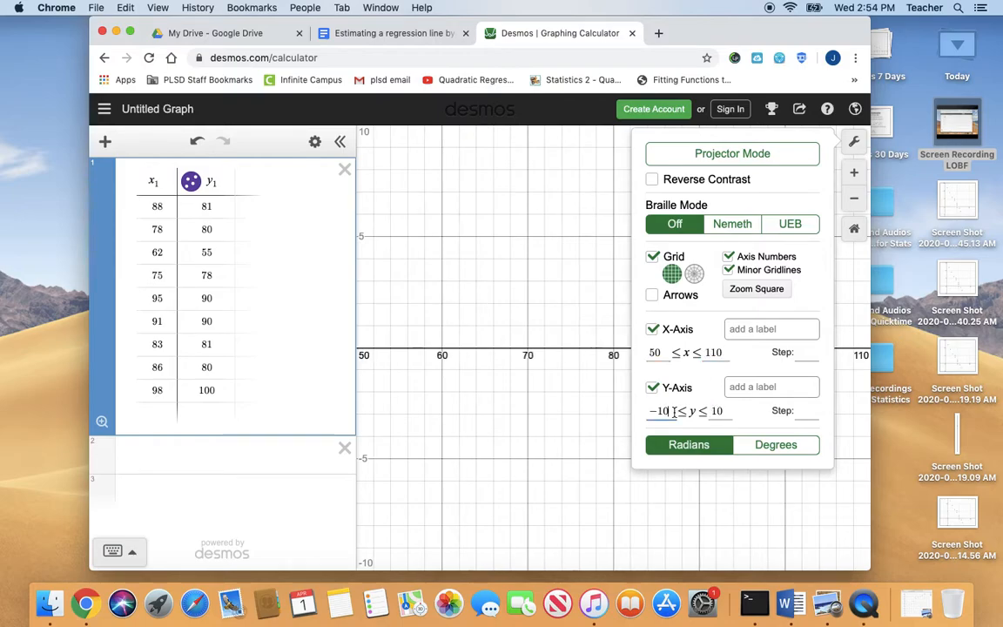
key(BackSpace)
key(BackSpace)
key(BackSpace)
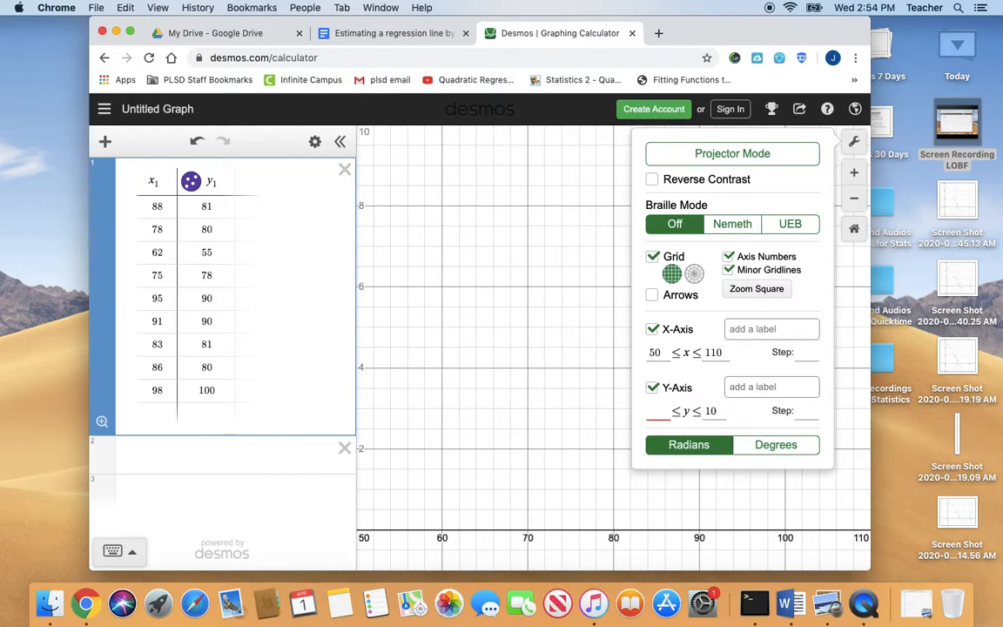
text(40)
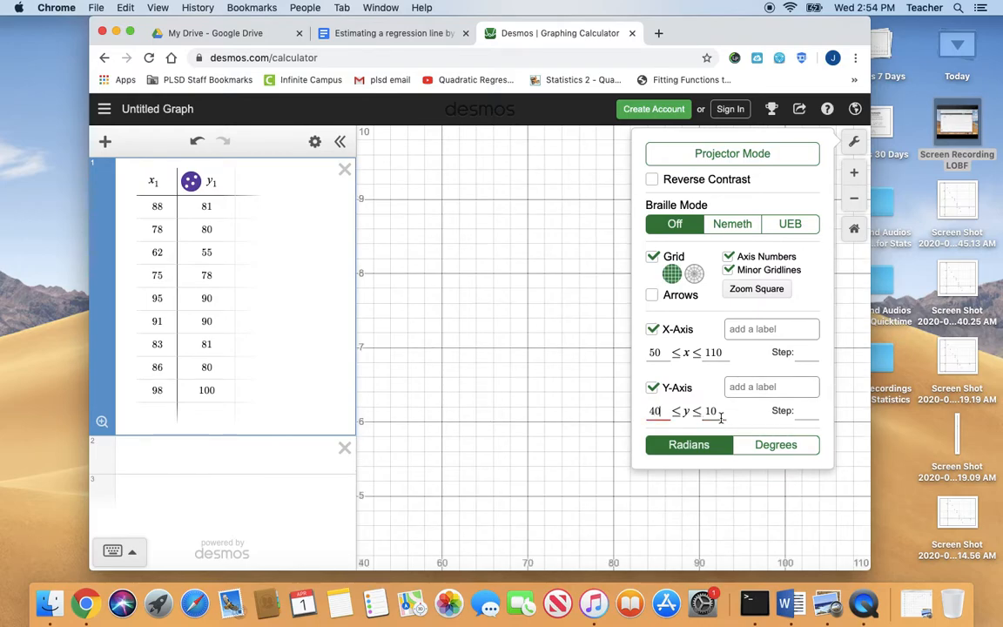
text(110)
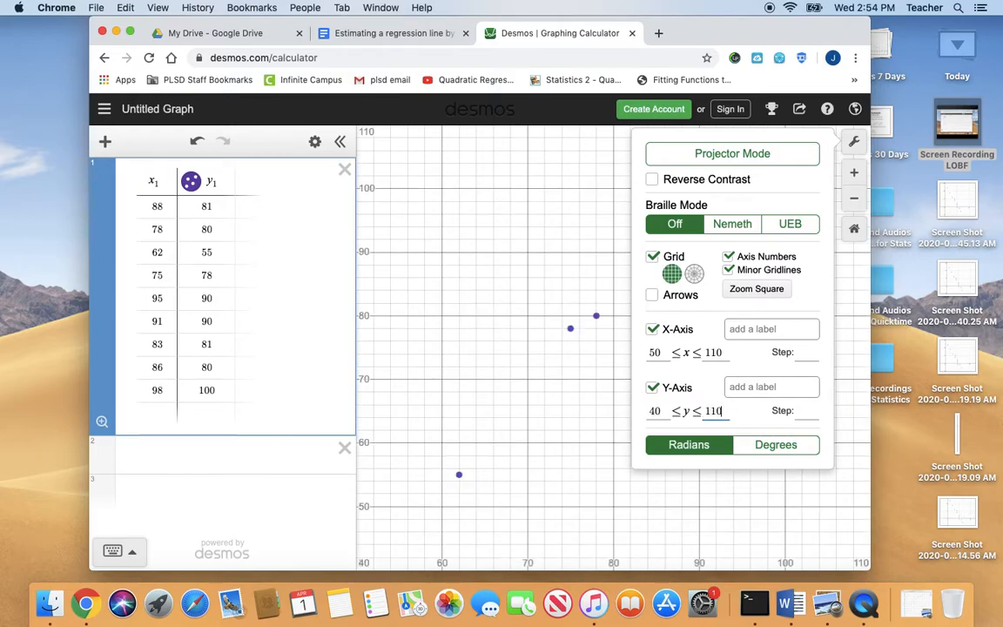
click(624, 376)
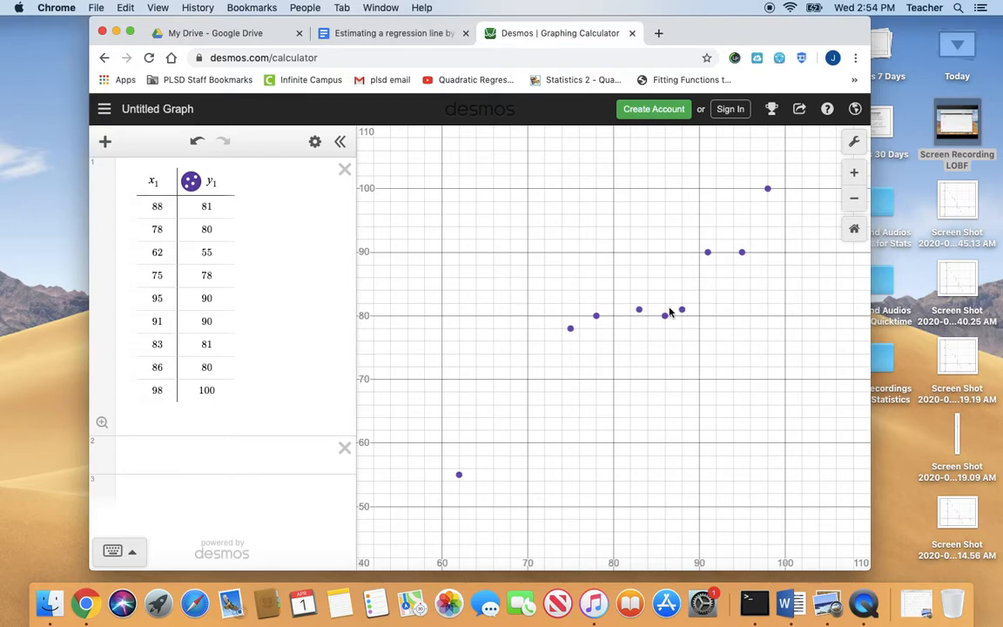
Add the linear regression y₁ ~ ax₁ + b below the new table and start an empty expression under it
click(158, 450)
text(y1 ~ a)
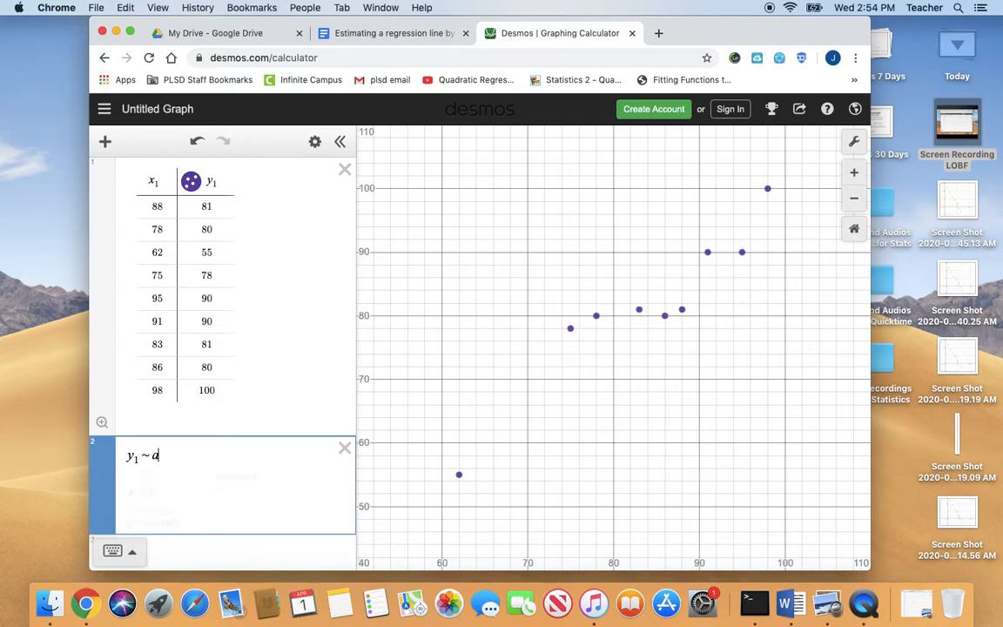
text(x1 + b)
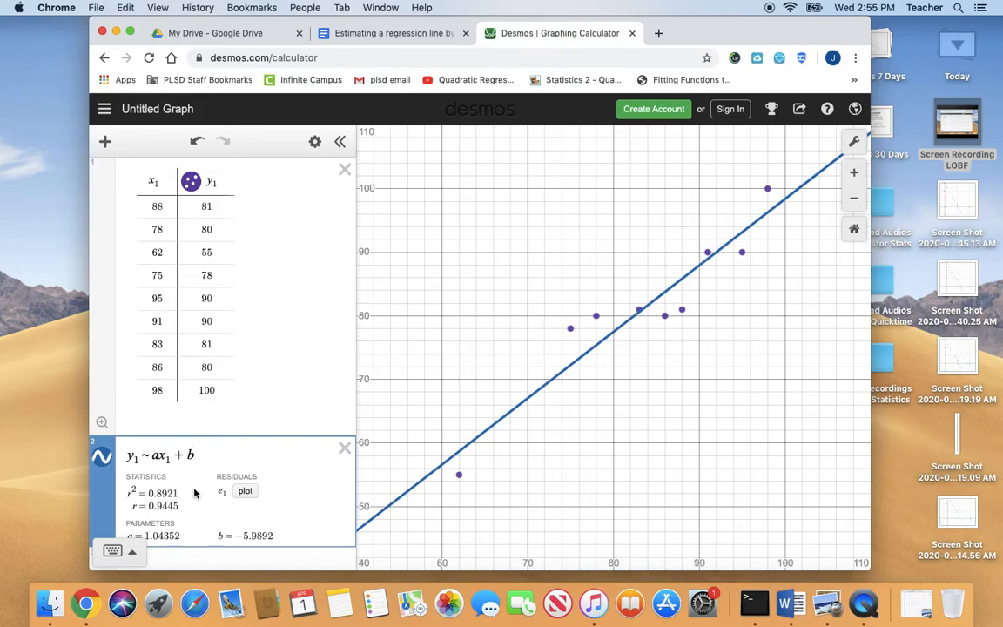
scroll(194, 493, down, 2)
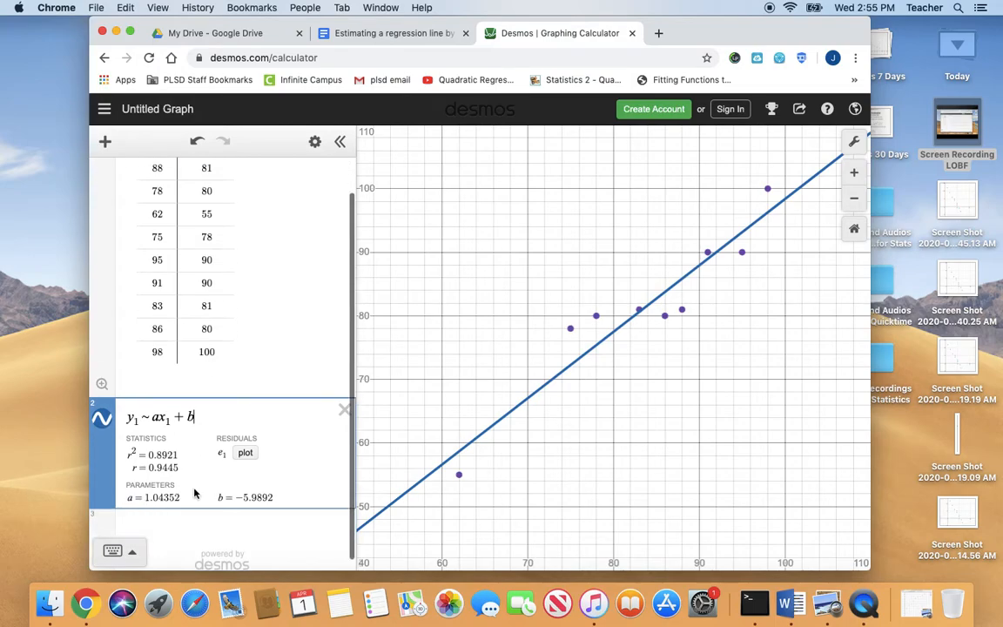
click(162, 525)
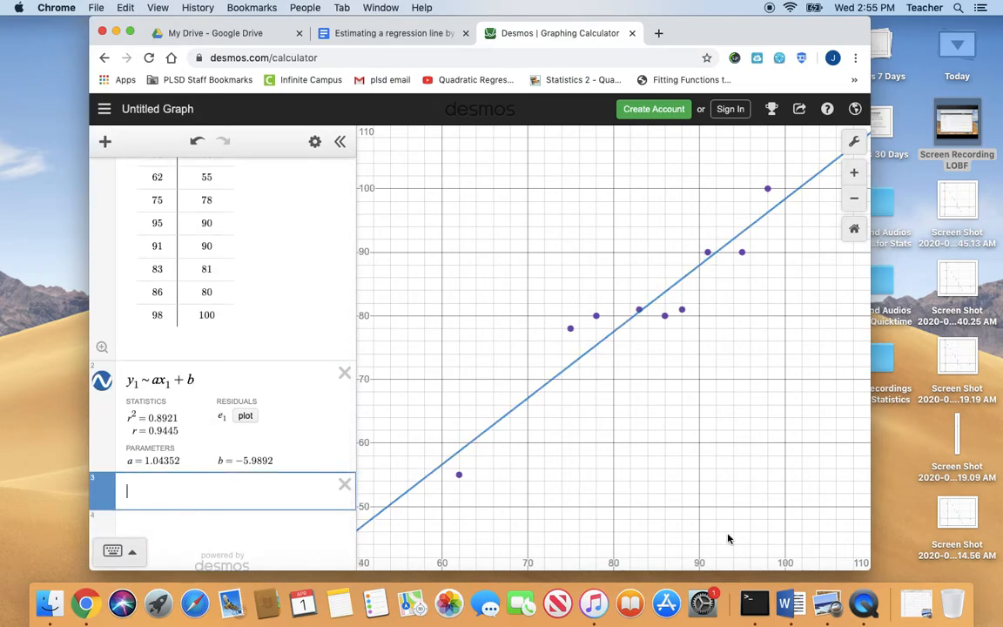
Switch to Word, open the NONLINEAR REGRESSION document and review its notes on linear and quadratic models
click(785, 594)
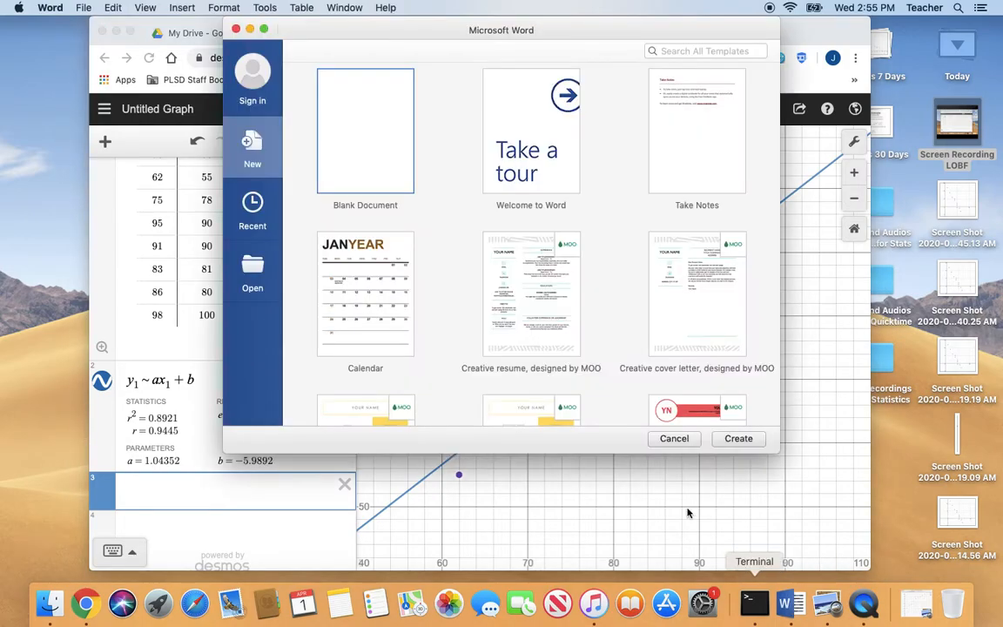
click(256, 265)
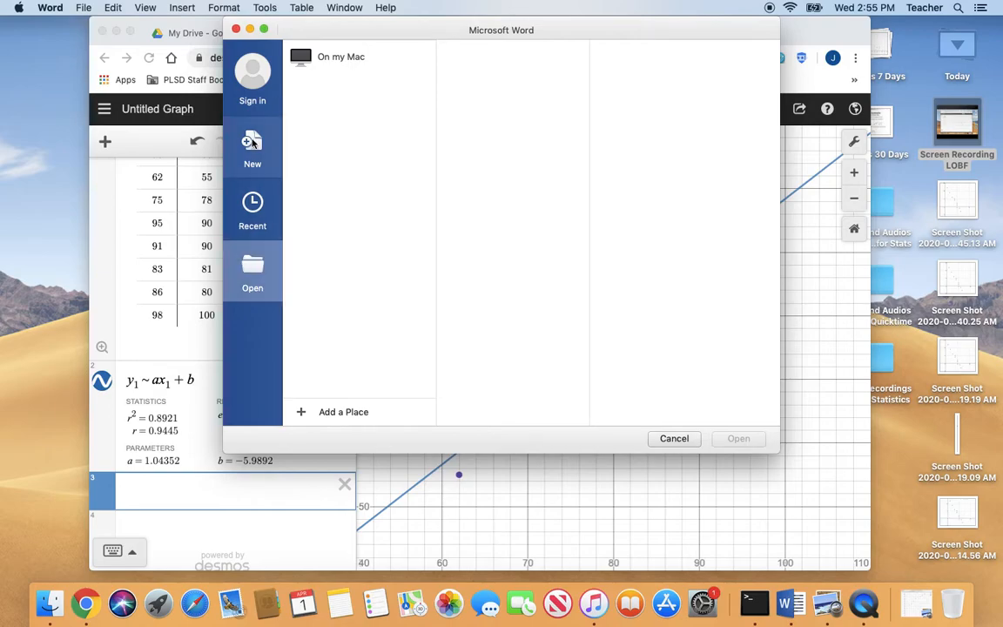
click(340, 59)
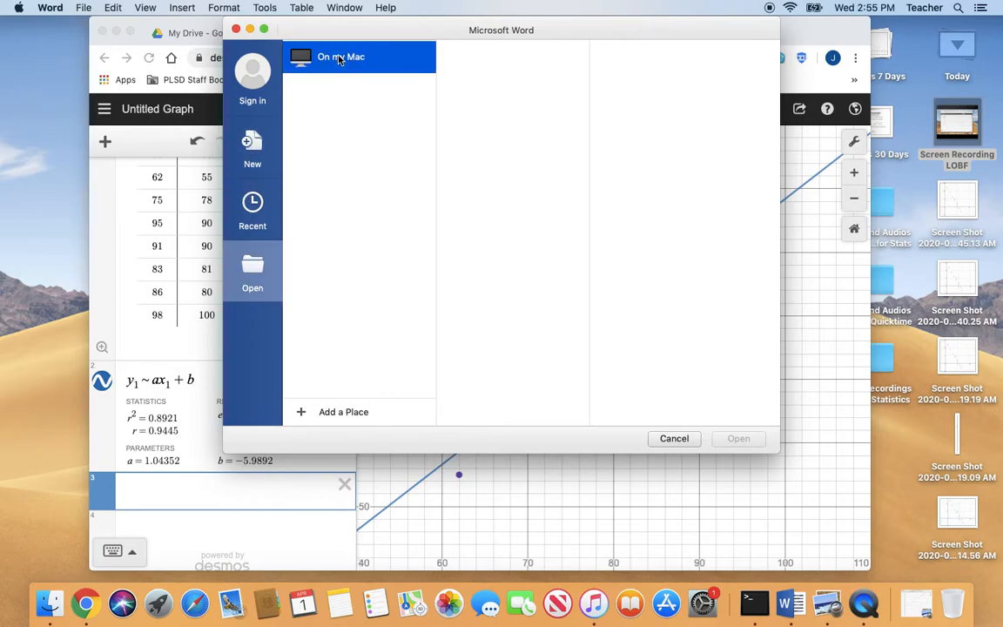
double_click(379, 204)
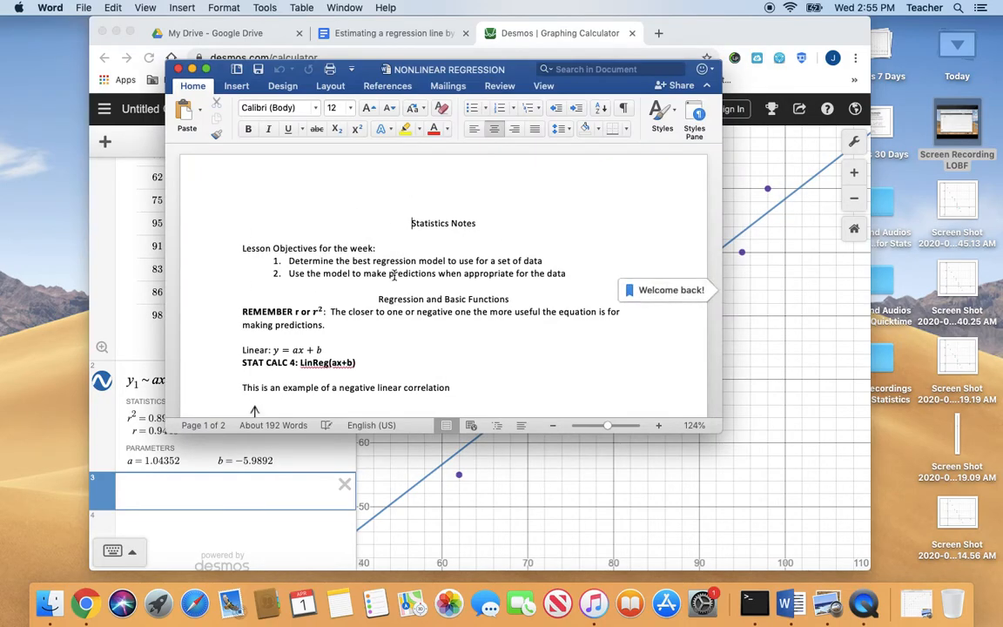
scroll(393, 275, down, 5)
scroll(393, 275, down, 1)
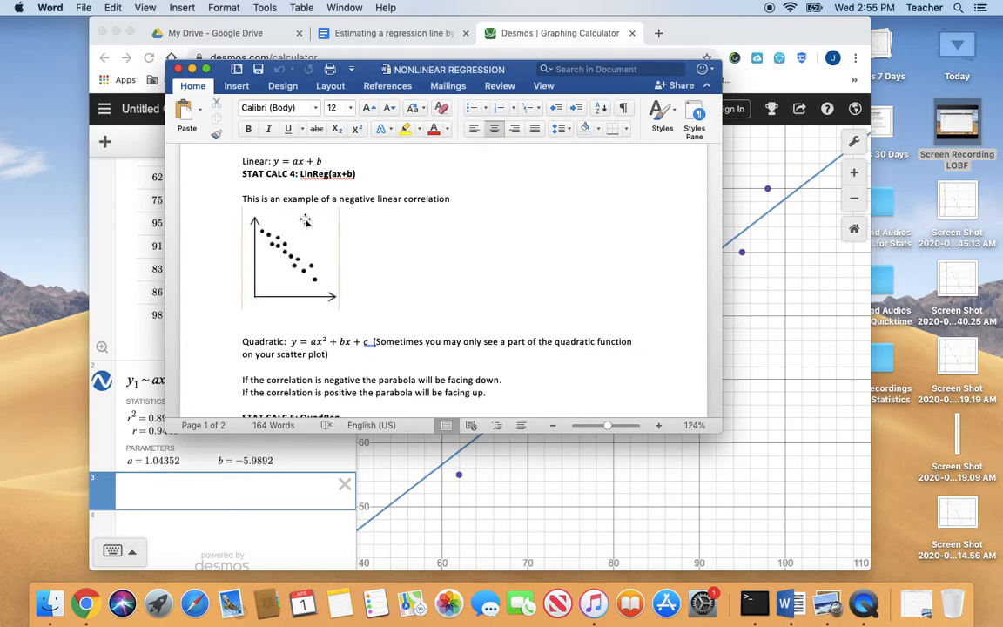
Review the notes on quadratic, cubic, exponential and logarithmic models, then minimise the NONLINEAR REGRESSION document to return to Desmos
scroll(304, 220, down, 10)
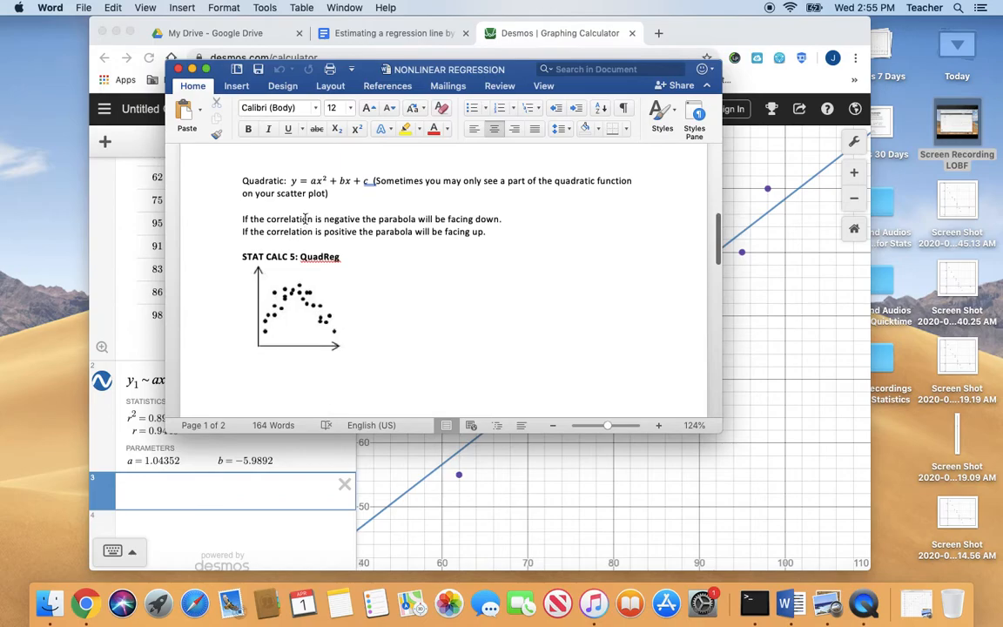
scroll(305, 220, down, 12)
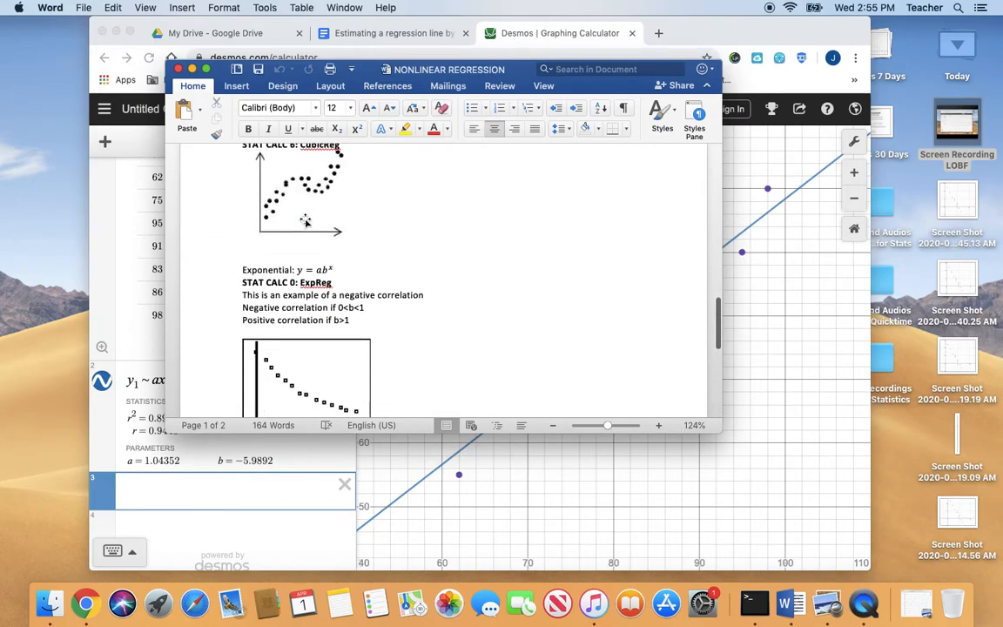
scroll(304, 220, down, 5)
scroll(304, 220, up, 6)
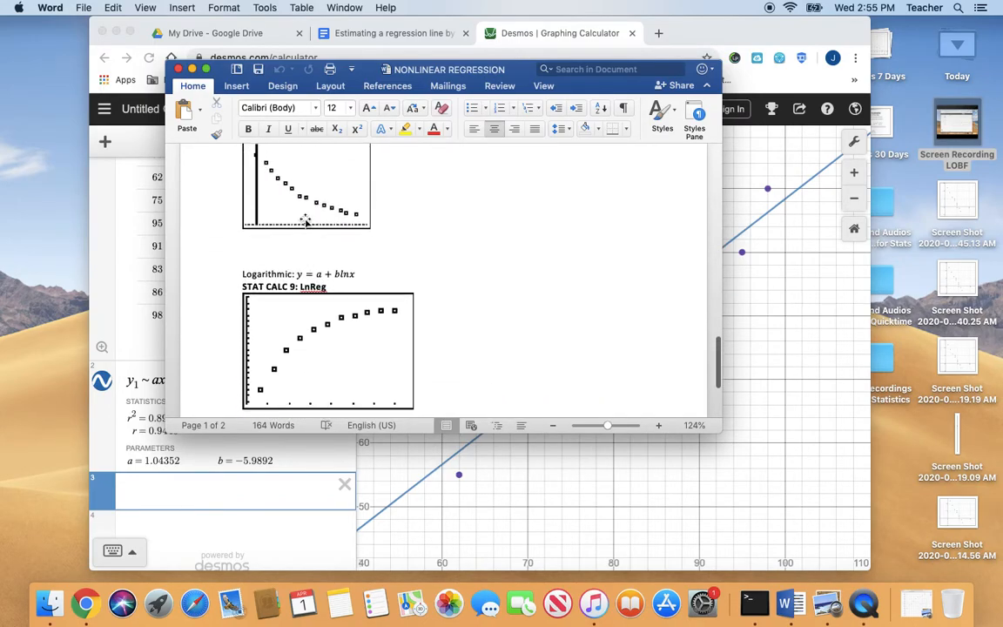
scroll(293, 218, up, 5)
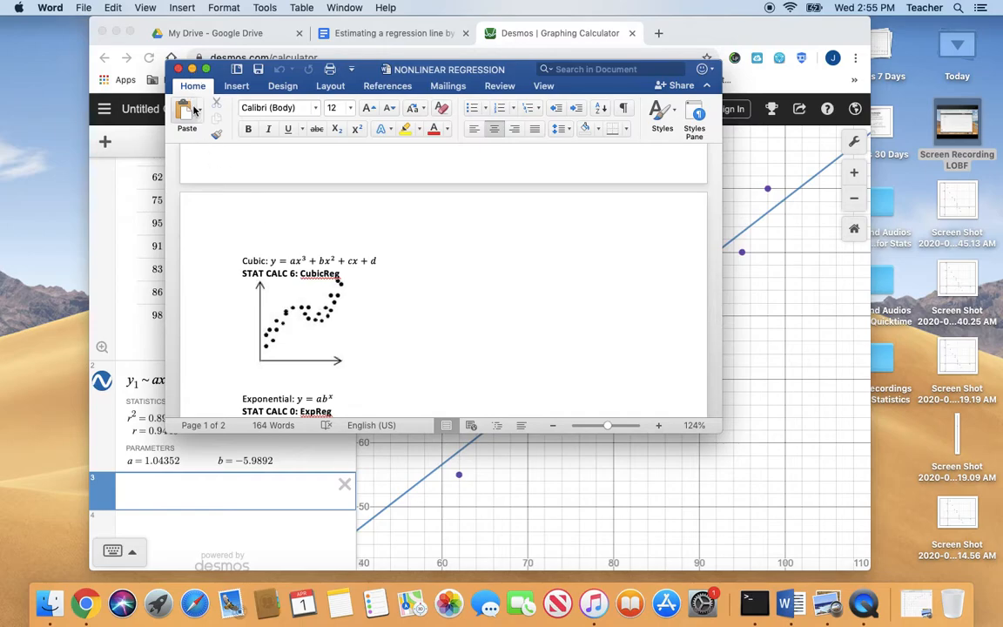
click(192, 69)
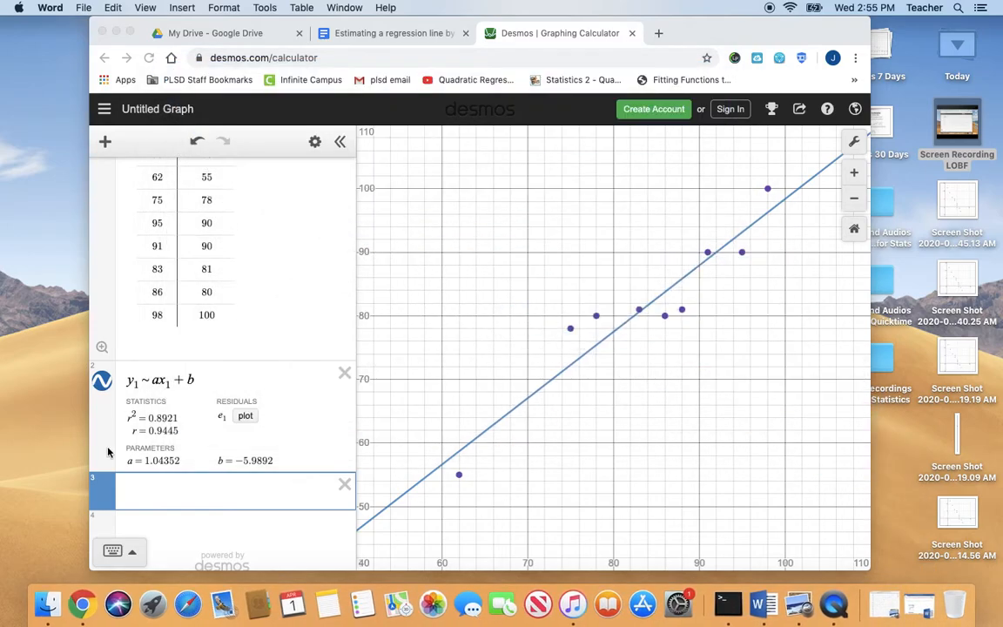
Start a cubic regression in the empty expression below the linear one with y₁ ~ ax₁³
click(142, 492)
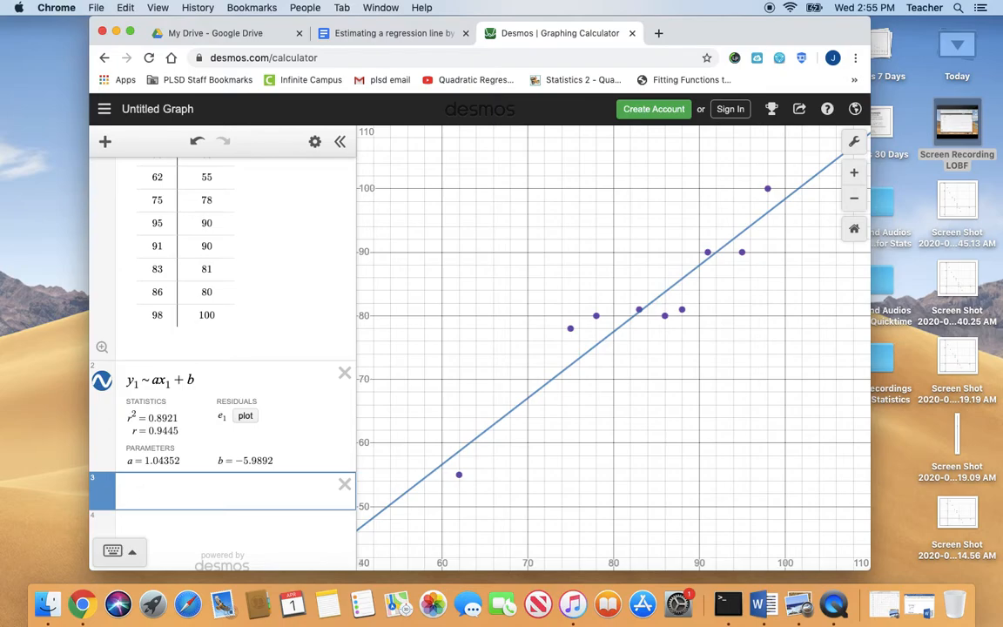
text(y1 ~ ax)
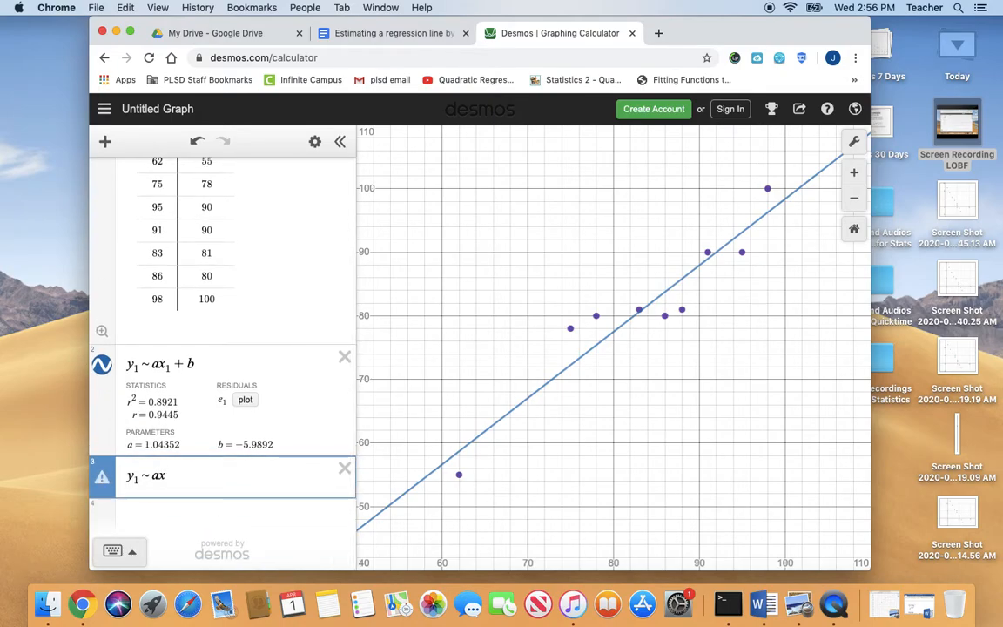
text(1)
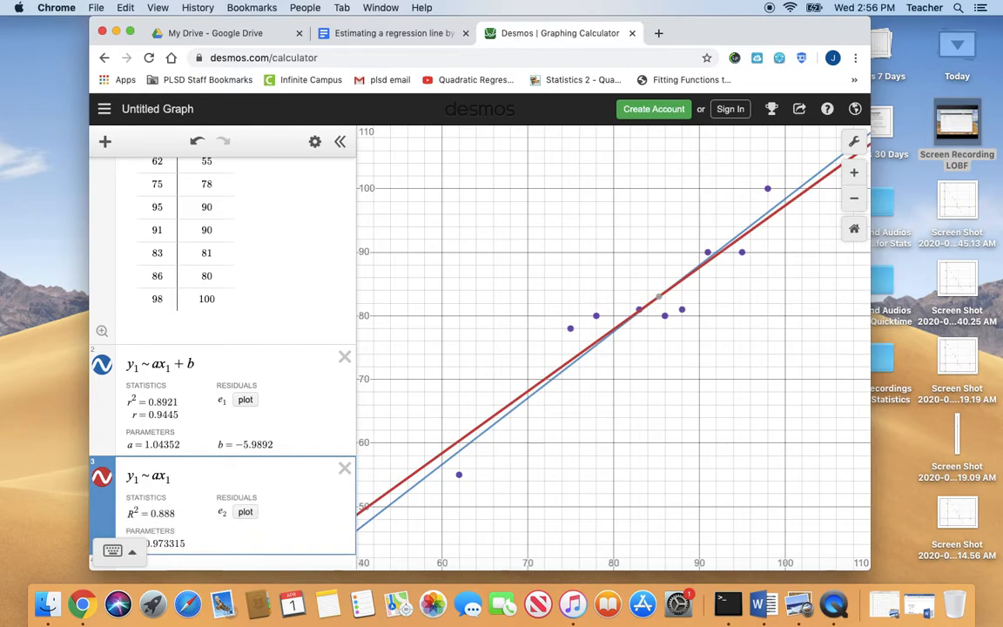
click(130, 554)
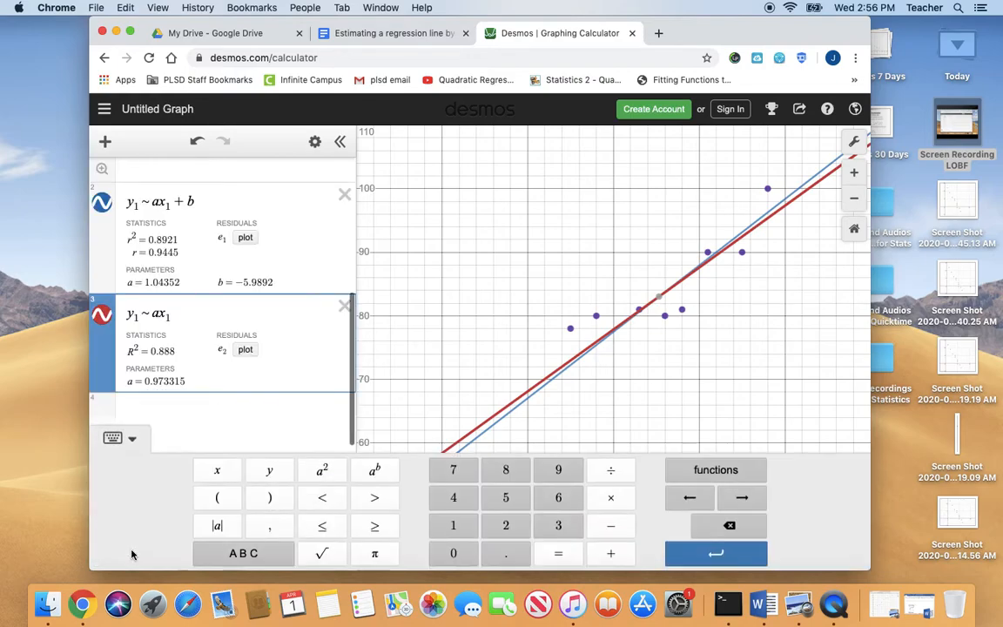
click(372, 471)
text(3)
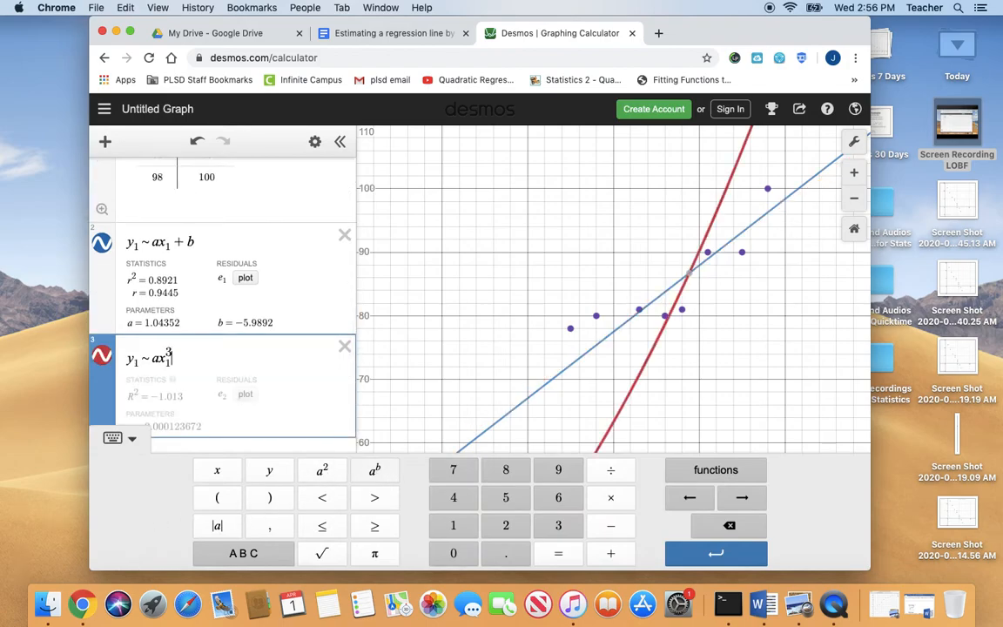
Complete the cubic regression with the terms + bx₁² + cx₁ + d and hide the on-screen keypad
key(Right)
text(+ b)
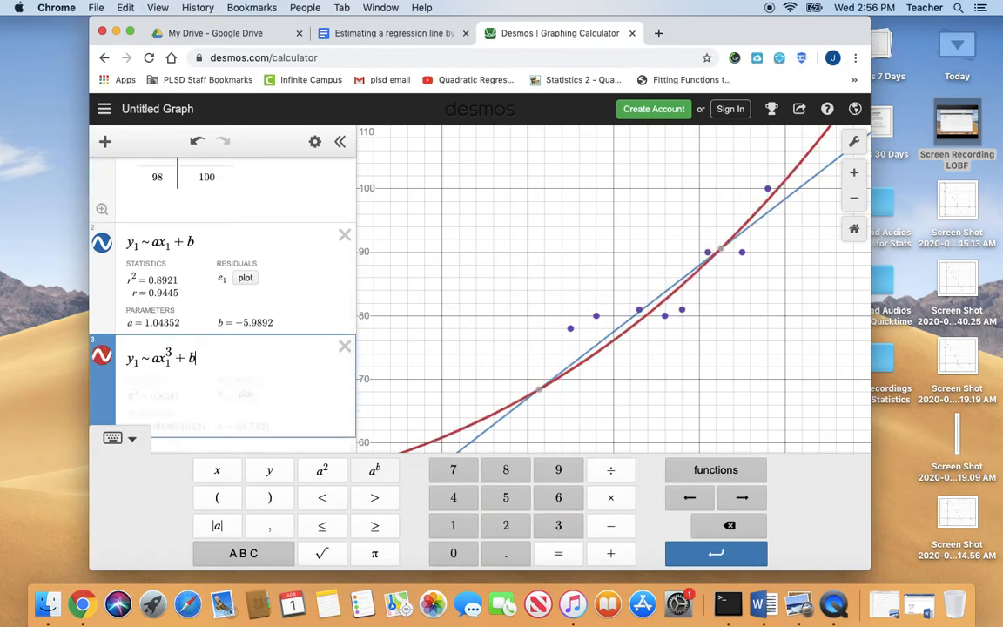
text(x1)
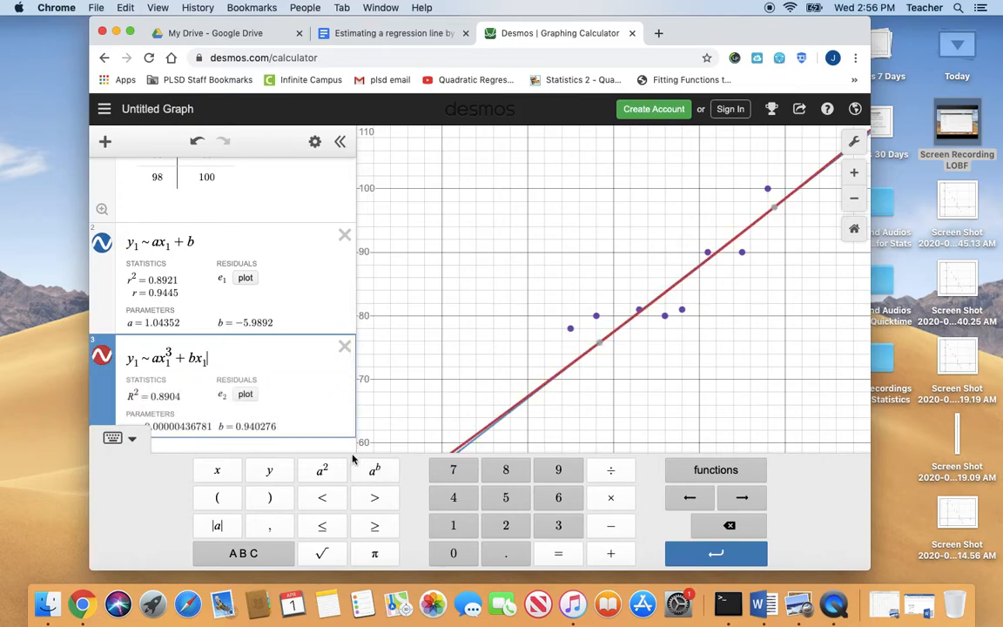
click(321, 470)
text(+)
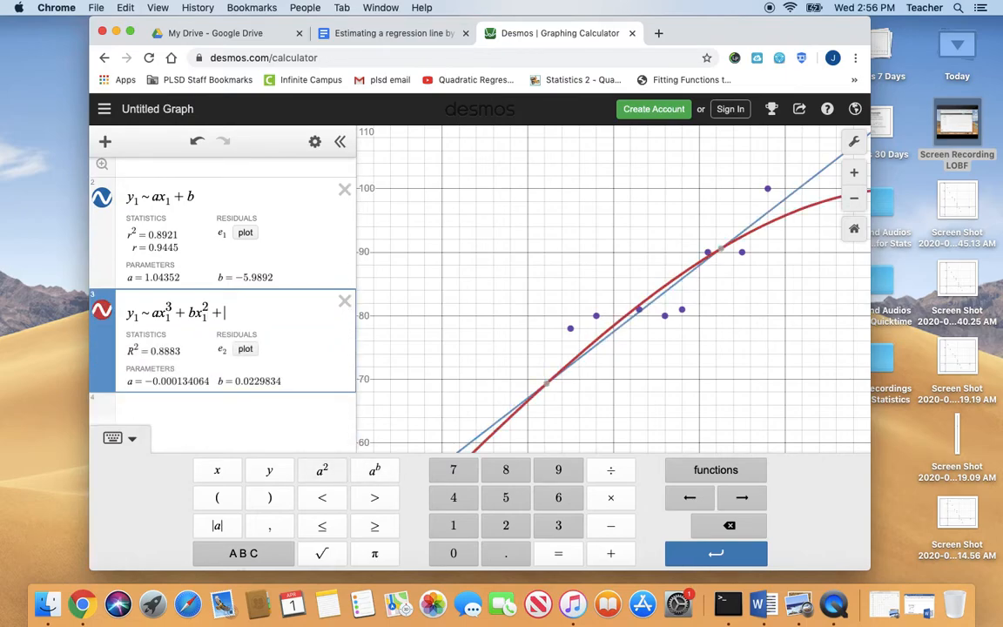
text( cx1)
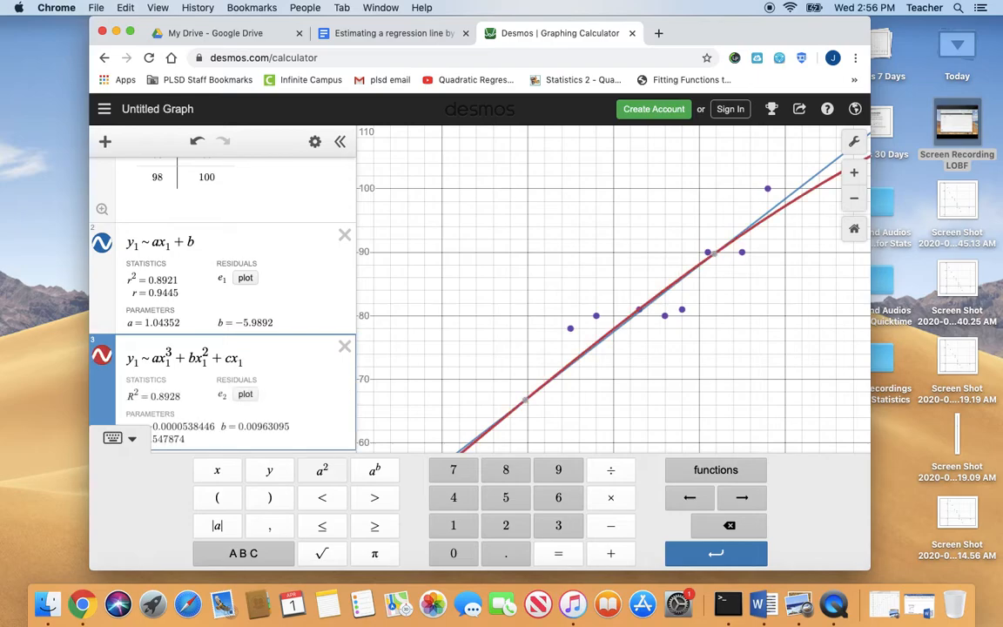
text( + d)
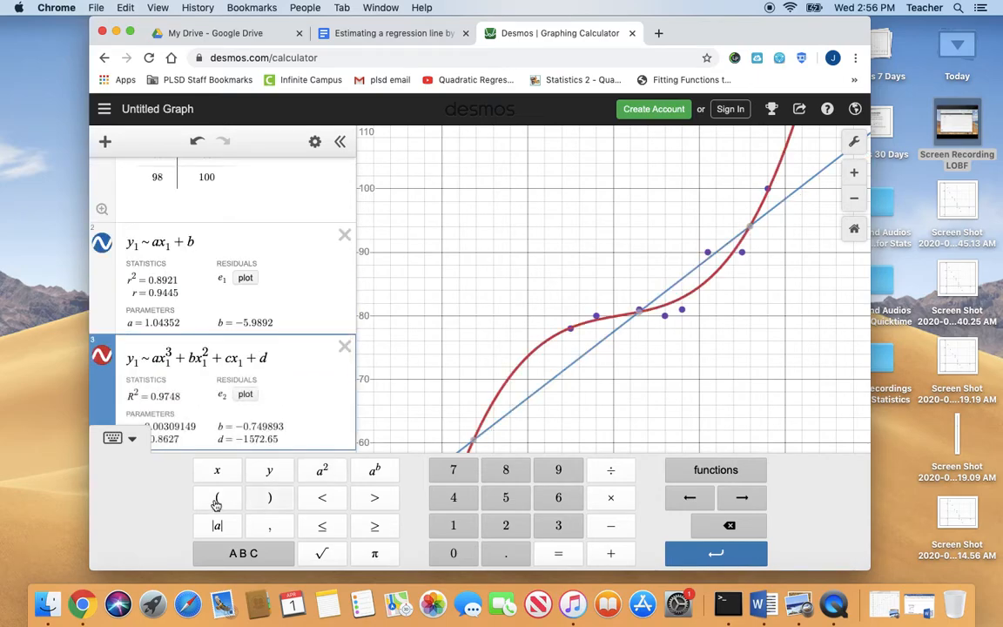
click(129, 437)
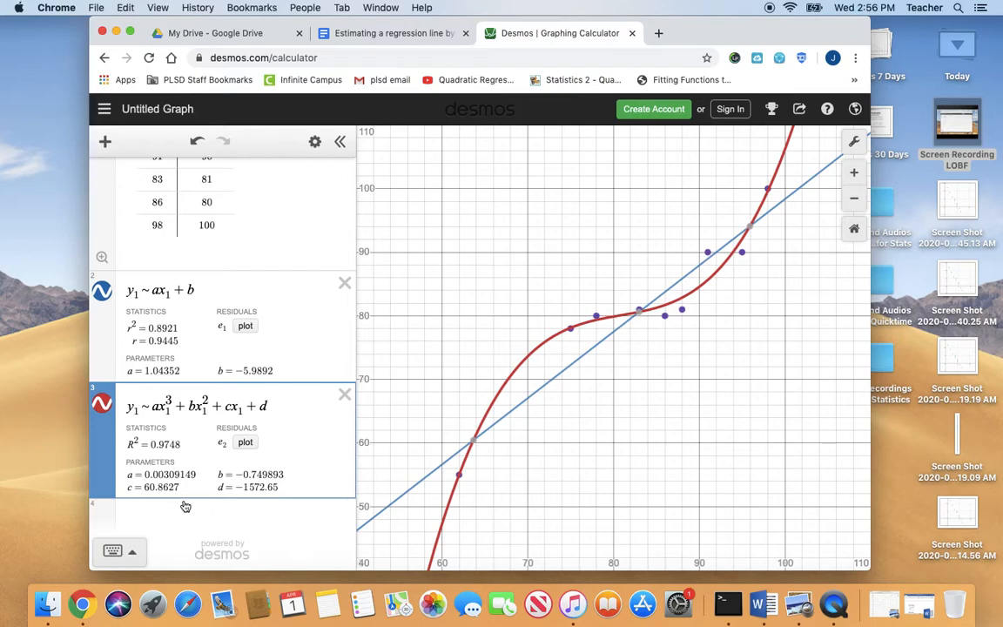
Start a quartic regression in a new expression below the cubic one with y₁ ~ ax₁⁴
click(145, 516)
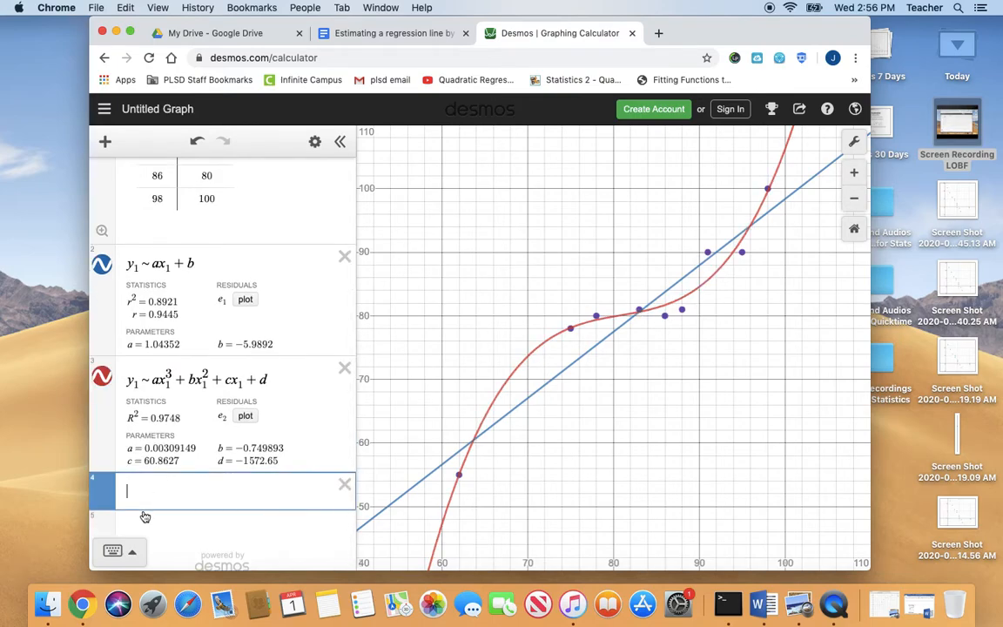
text(y1)
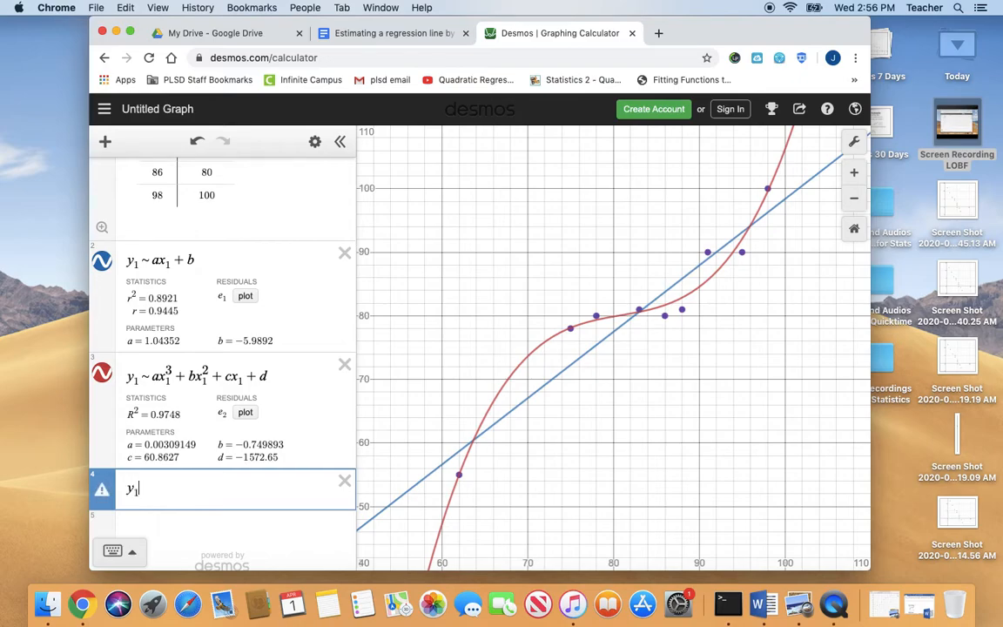
text( ~ a)
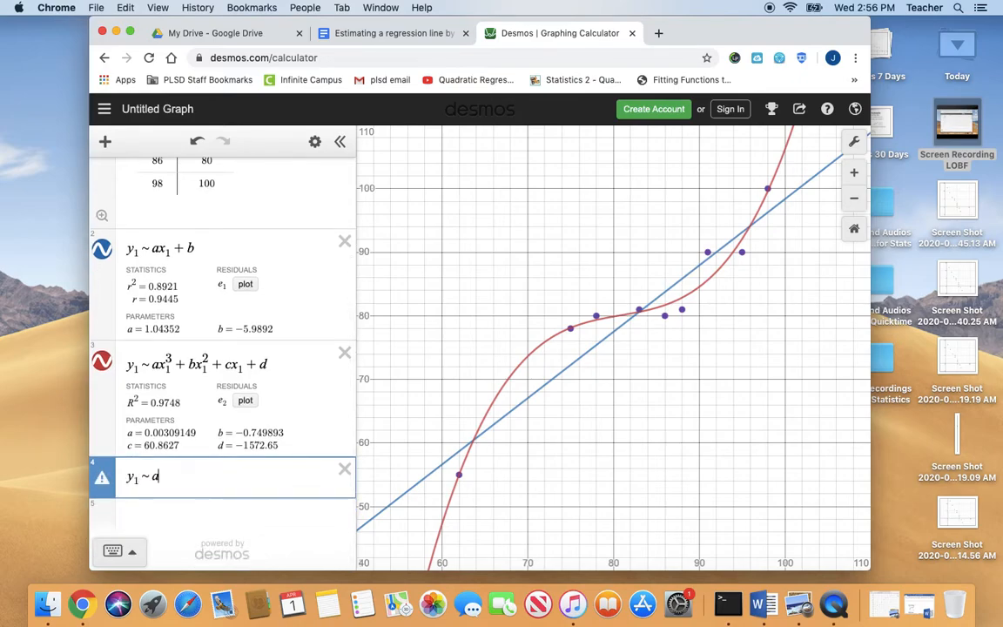
text(x1)
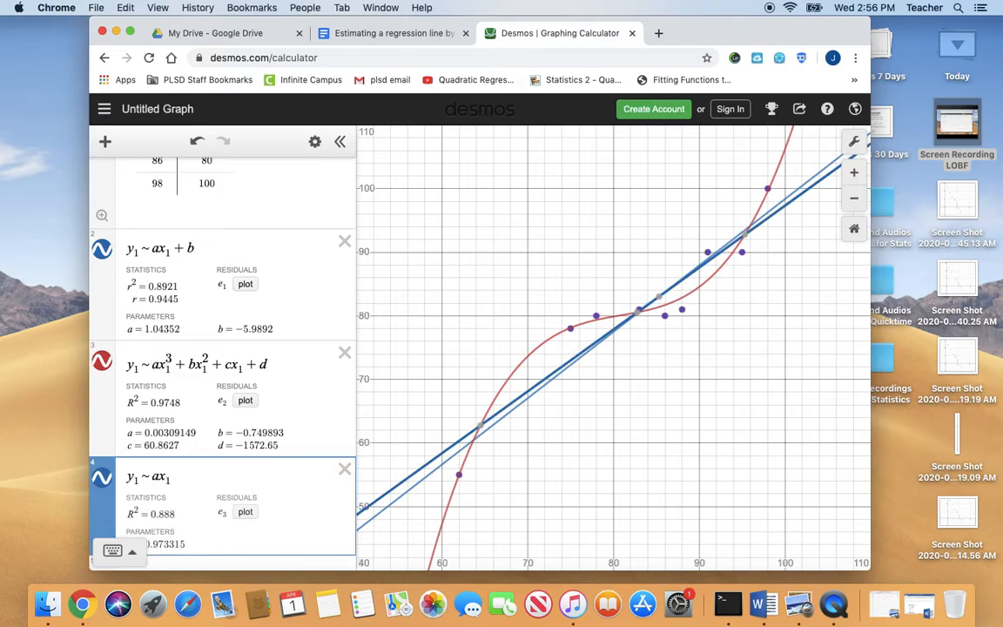
click(133, 553)
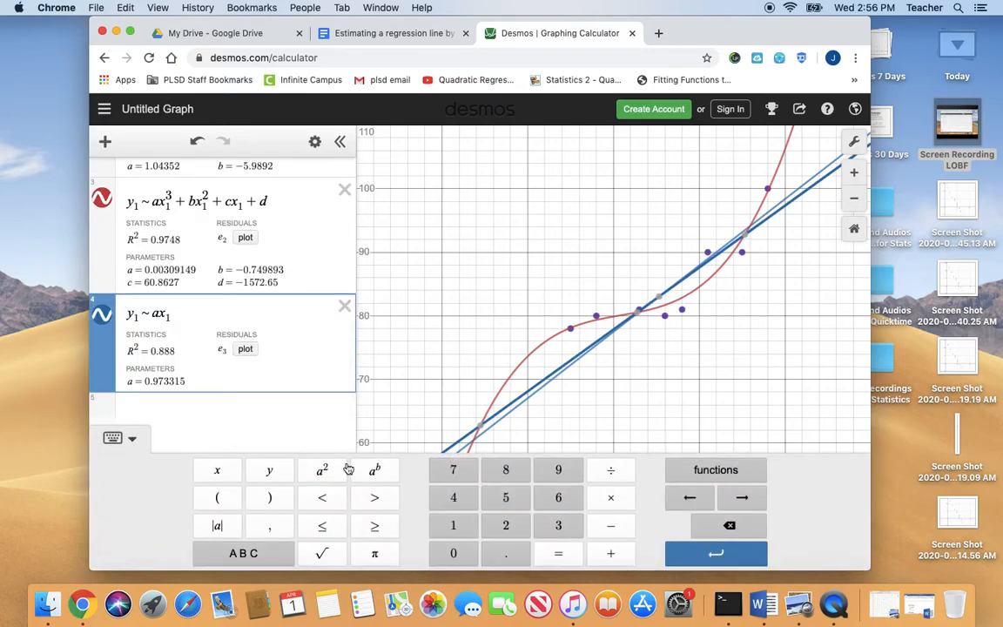
click(372, 468)
text(4 )
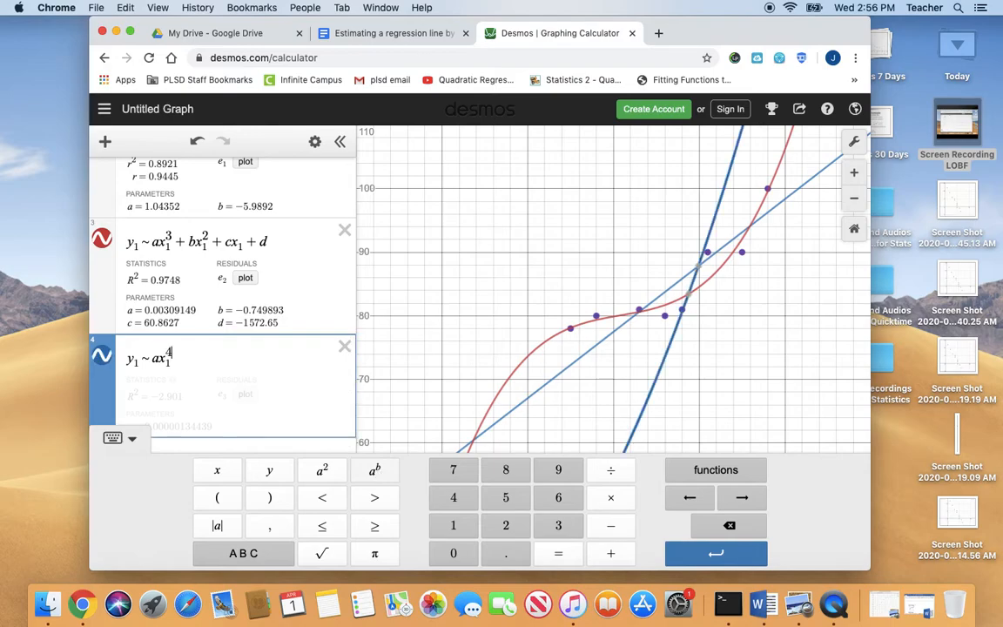
text(+ bx1)
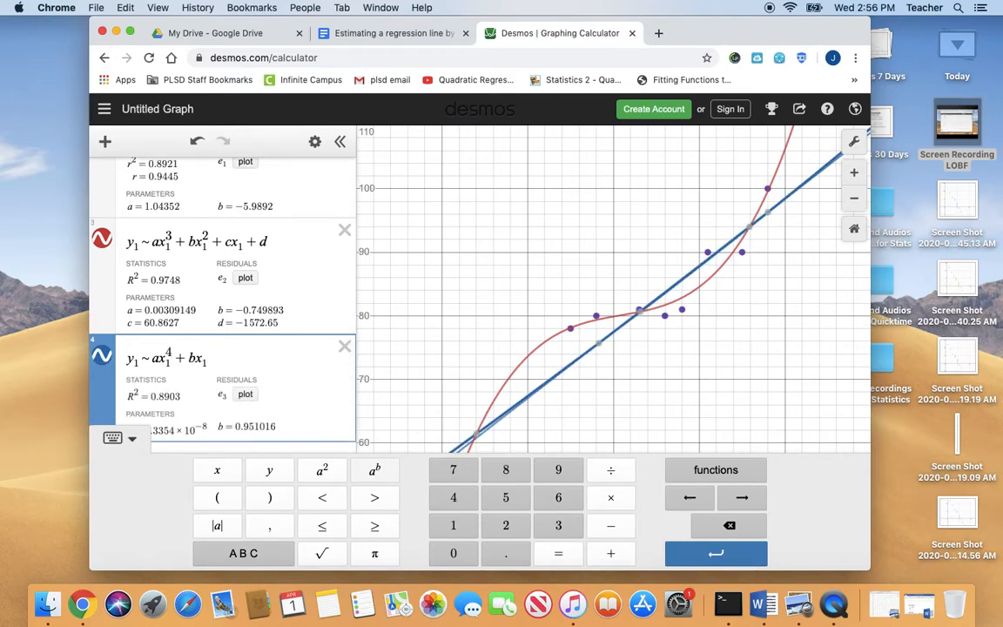
Extend the quartic regression with the terms + bx₁³ + cx₁²
click(375, 471)
text(3)
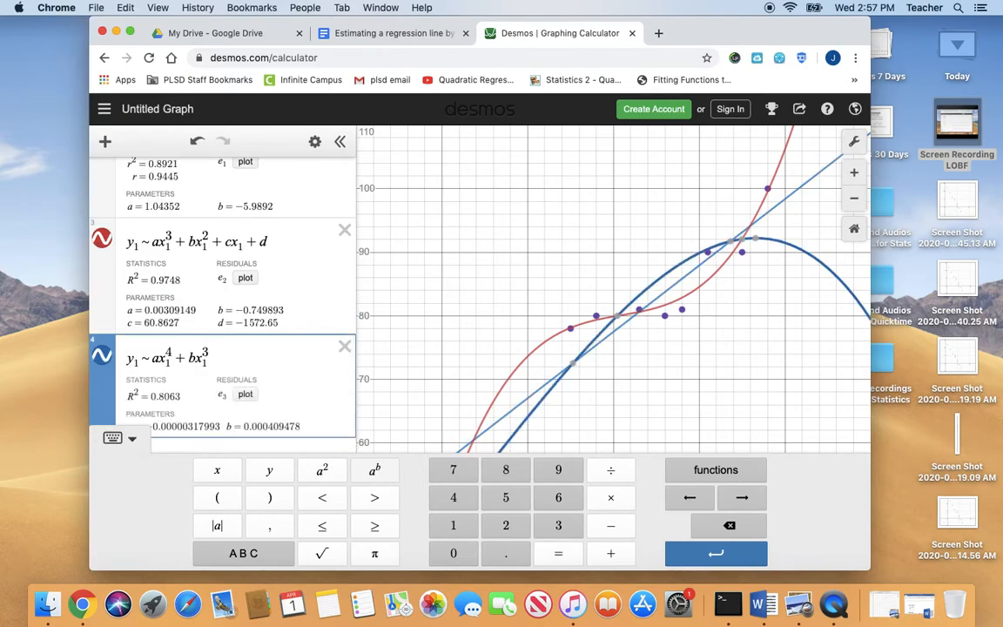
key(Right)
text(+ cx)
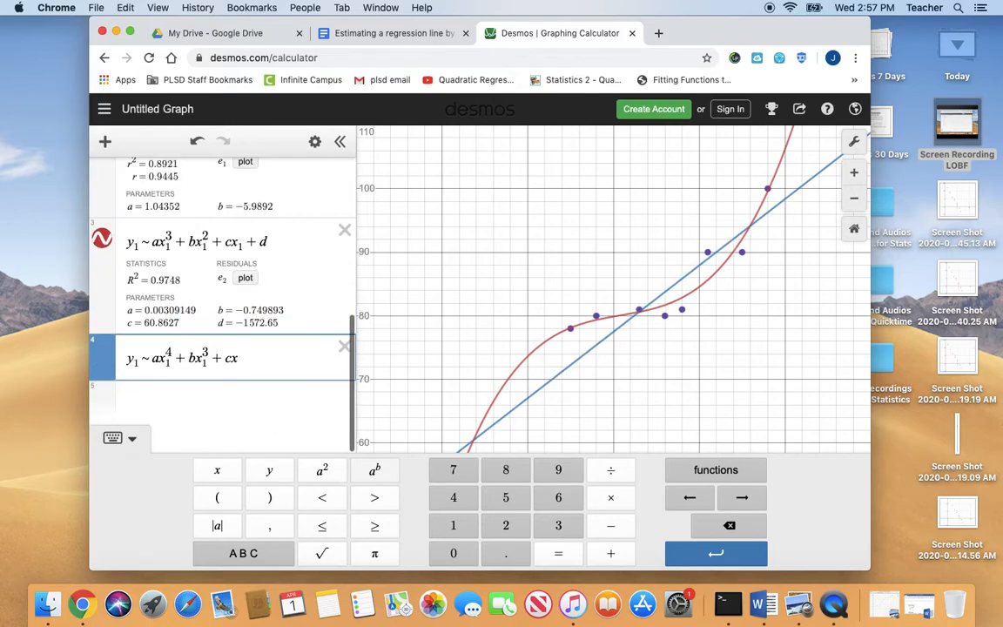
text(1)
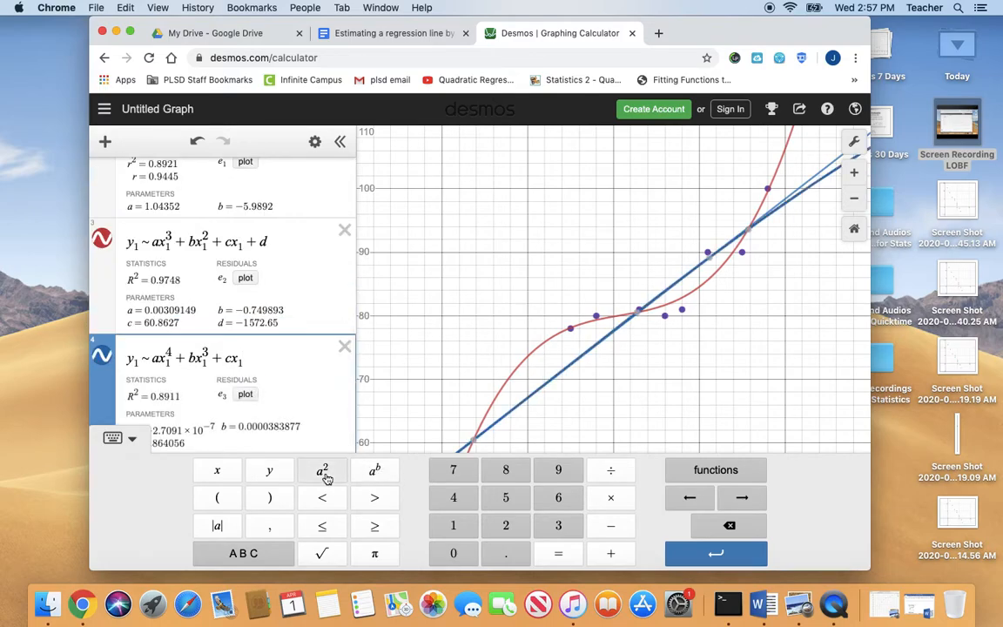
click(323, 473)
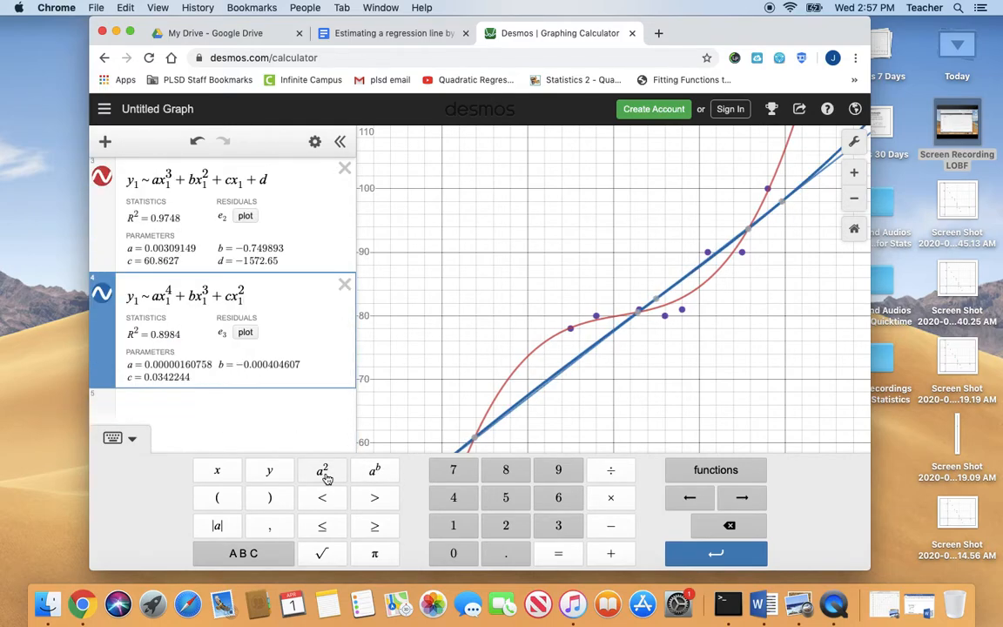
Complete the quartic regression with the terms + dx₁ + f and hide the on-screen keypad
text(+ dx1 )
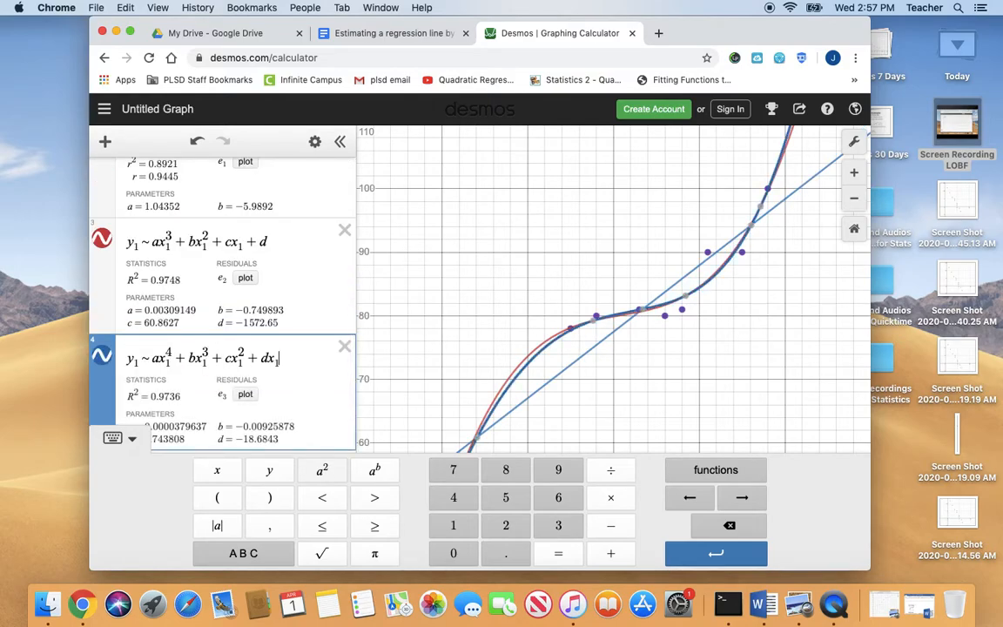
text(+ f)
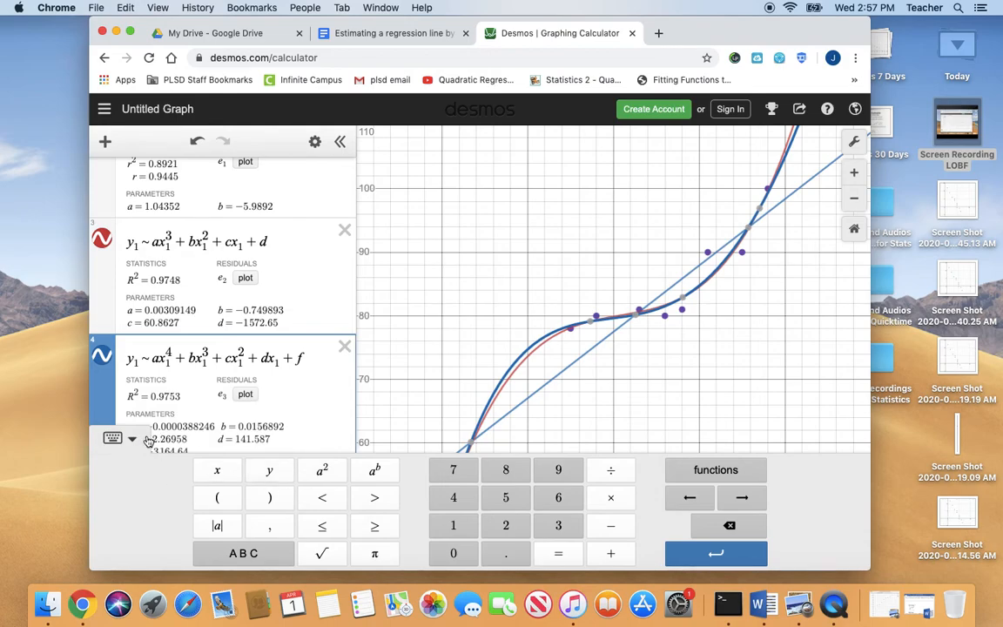
click(122, 438)
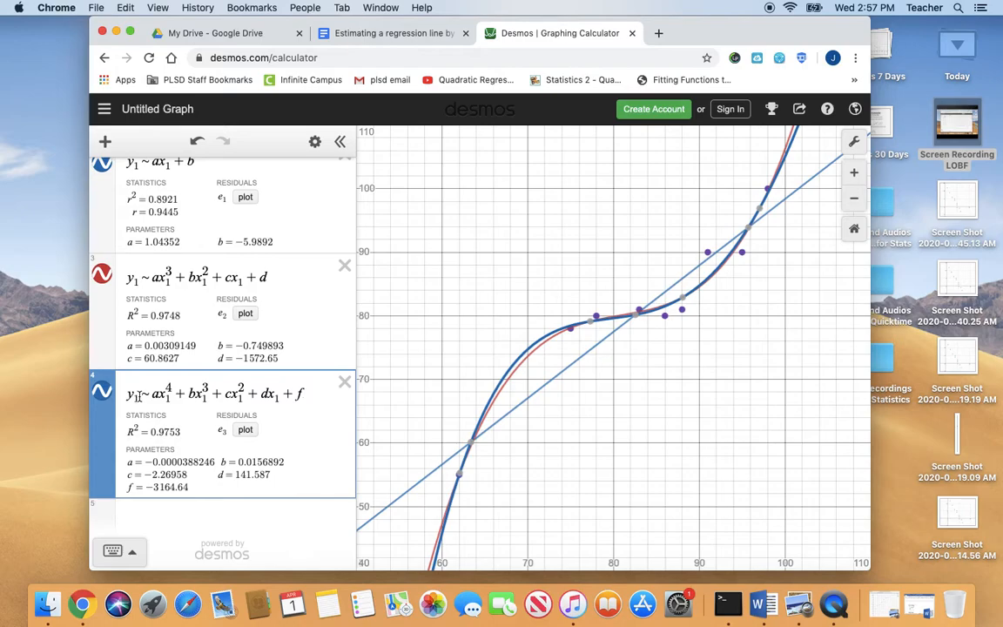
Delete the quartic regression and the x₁, y₁ data table
click(345, 383)
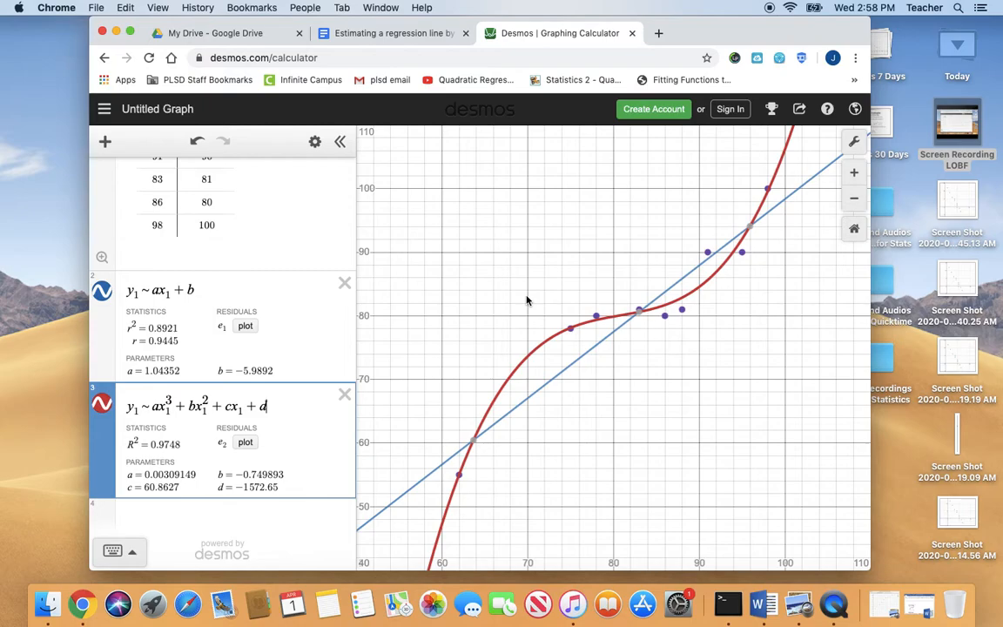
scroll(526, 300, up, 5)
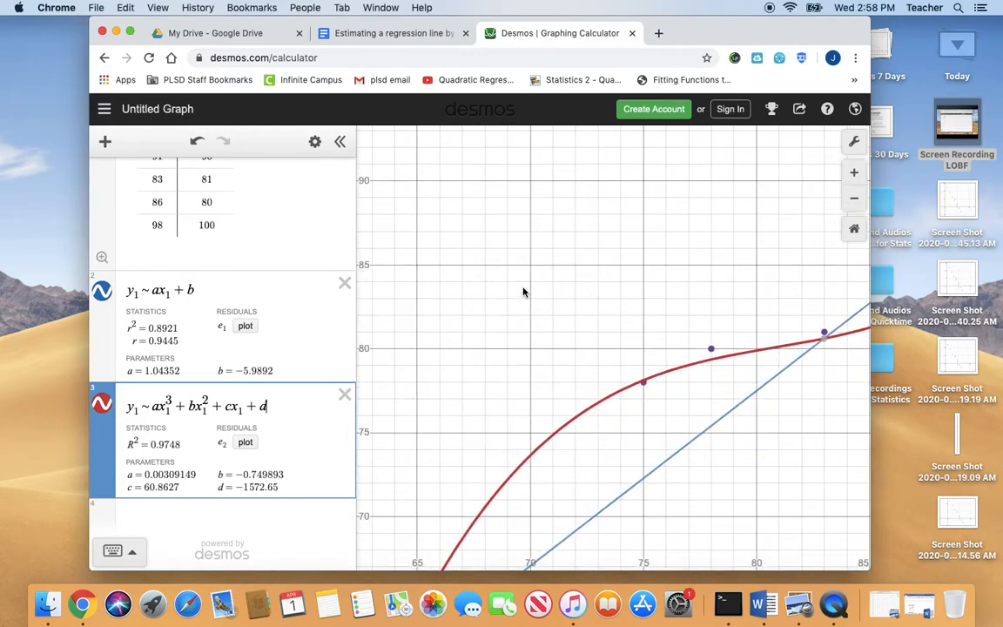
scroll(522, 292, down, 2)
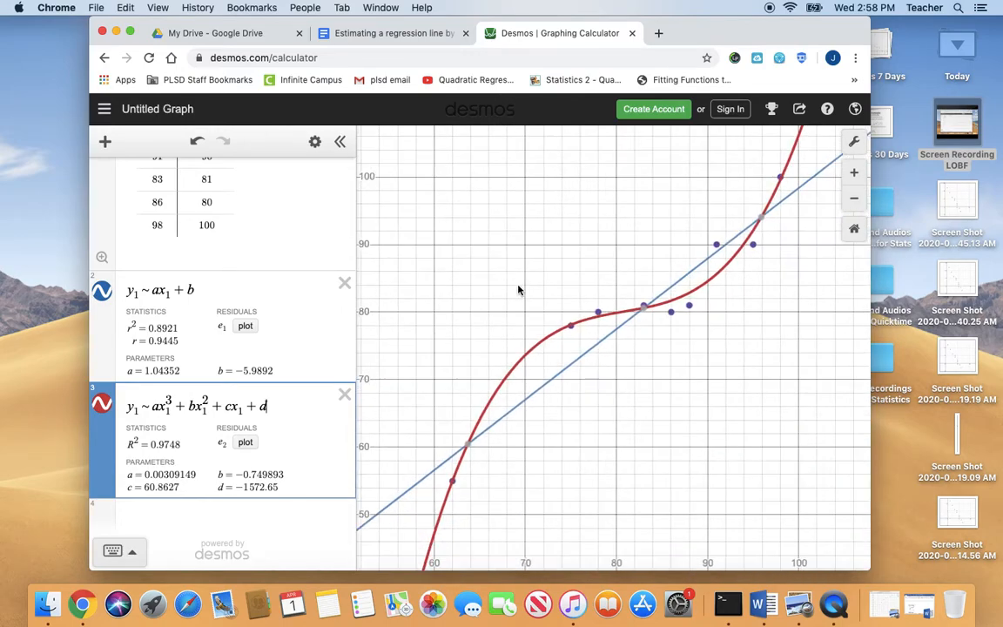
scroll(304, 198, up, 4)
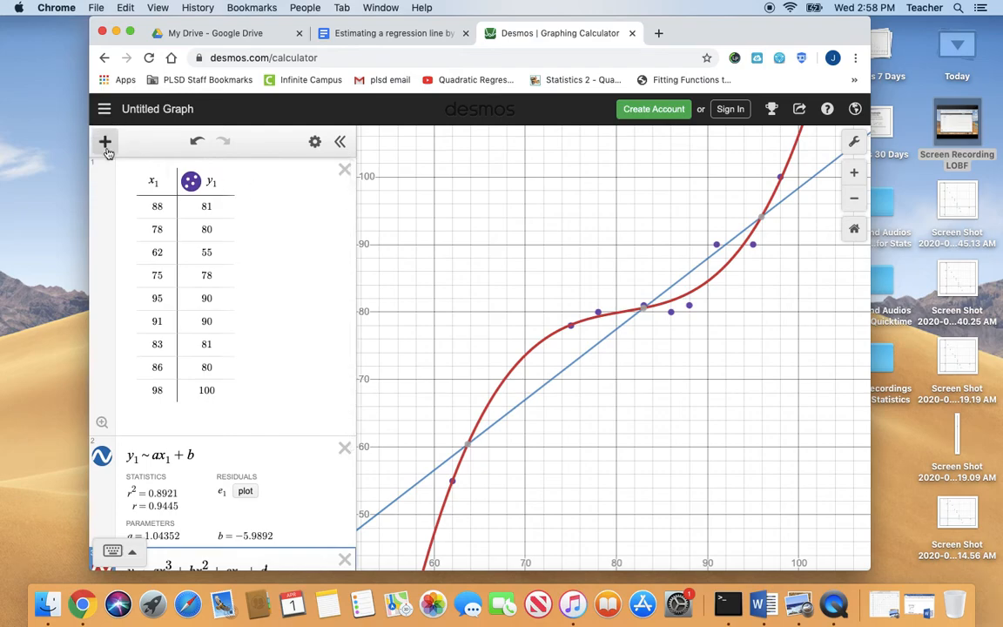
click(344, 169)
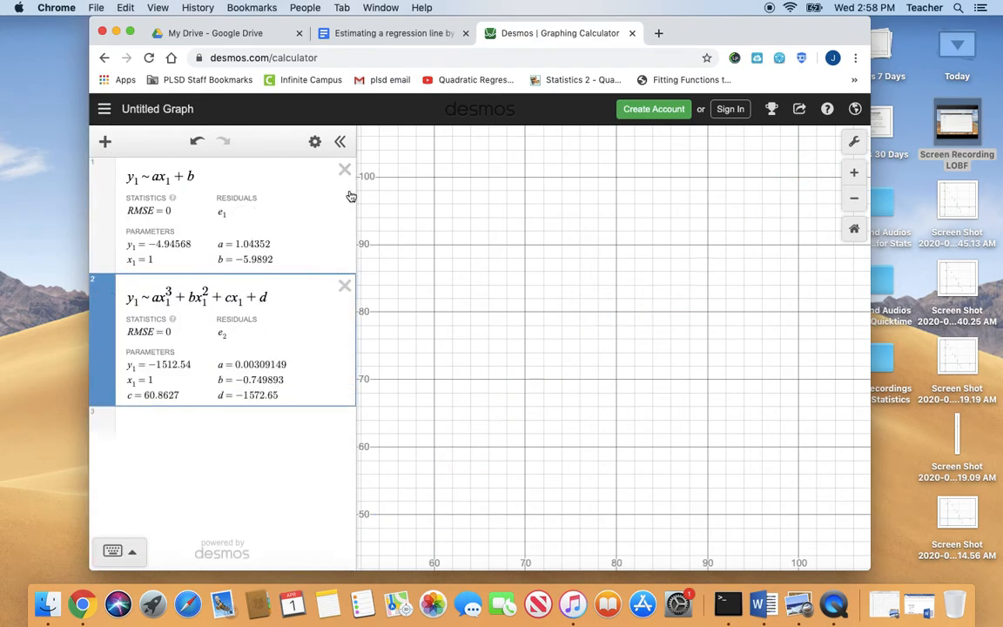
Delete the leftover linear and cubic regressions and insert a new x₁, y₁ data table
click(344, 169)
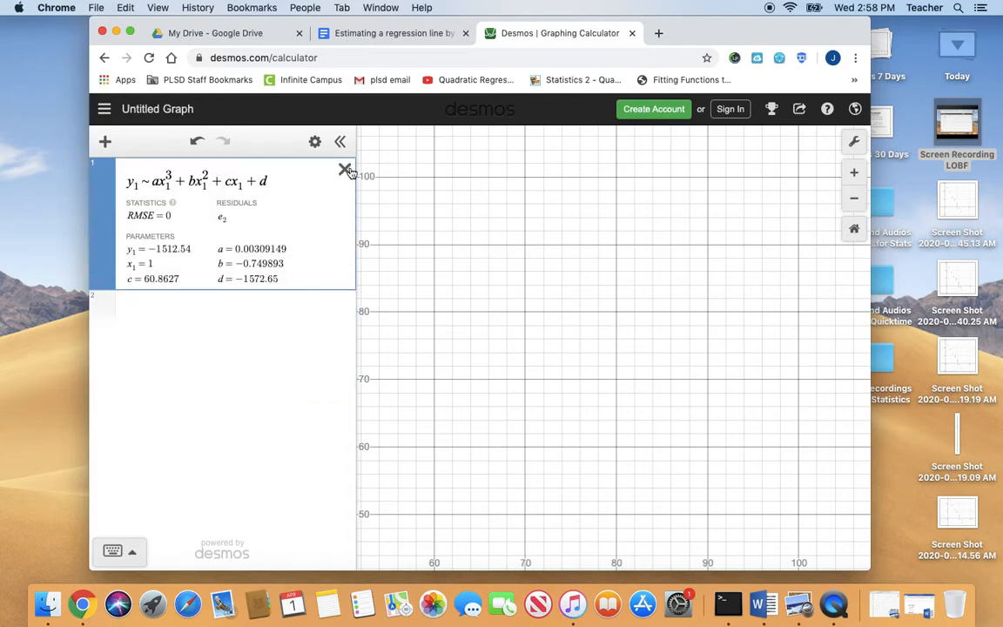
click(344, 169)
click(106, 141)
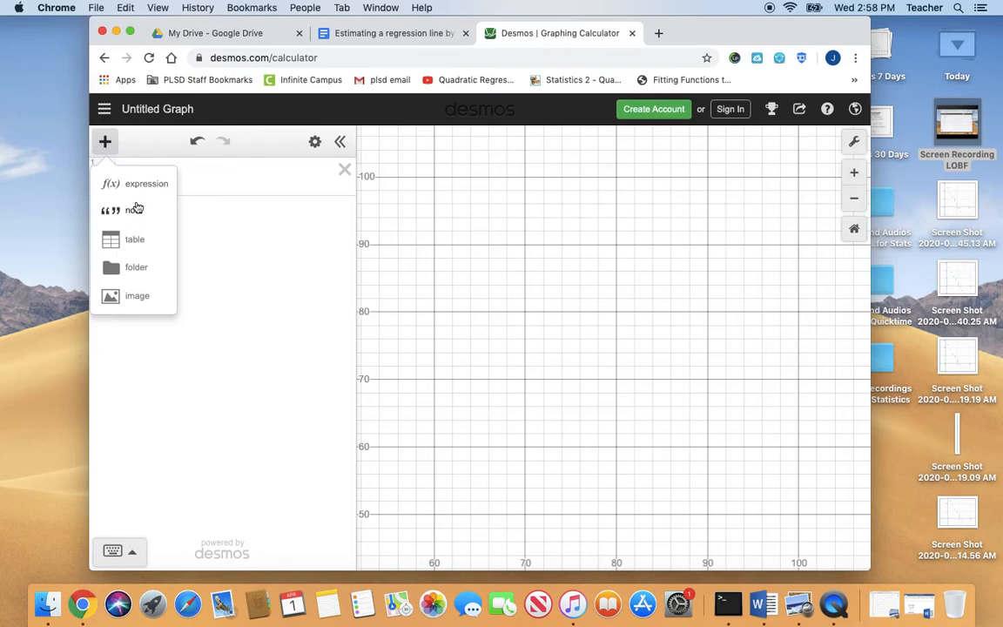
click(132, 238)
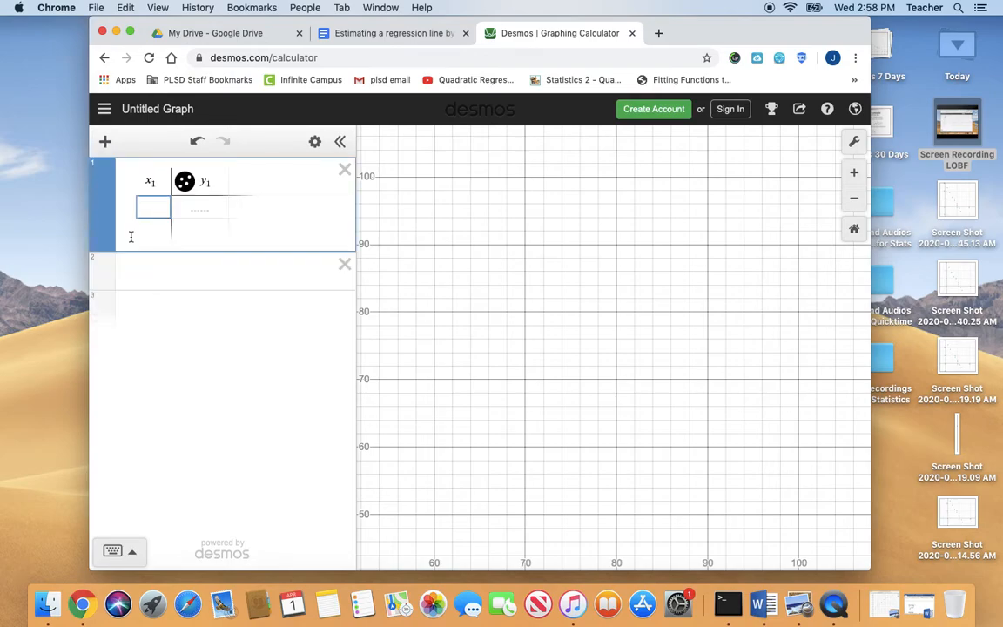
Fill the table's x₁ column with 2, 4, 6, 8 and 12
text(2)
key(Return)
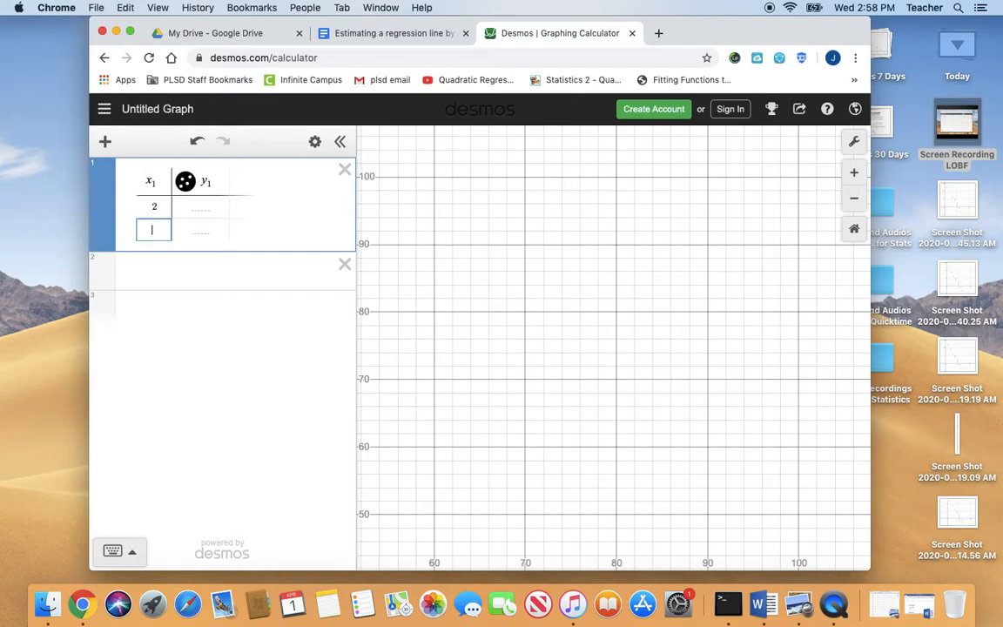
text(4)
key(Return)
text(7)
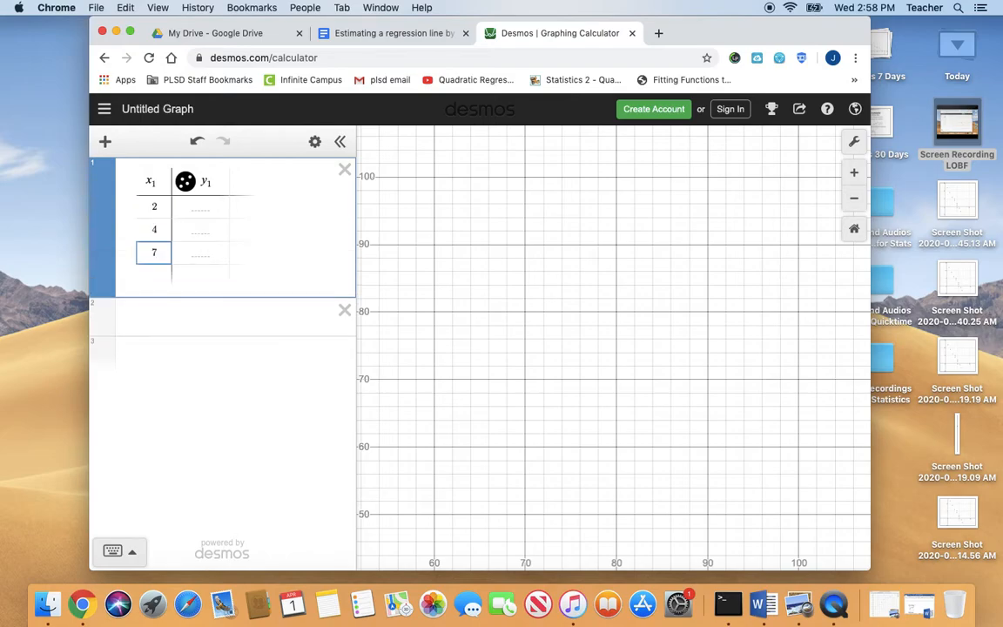
key(Return)
text(8)
key(Return)
text(12)
Fill the table's y₁ column with 10.4, 10.6, 11, 11.3 and 11.6, starting at the row for x₁ = 2
key(Right)
key(Up)
key(Up)
key(Up)
key(Up)
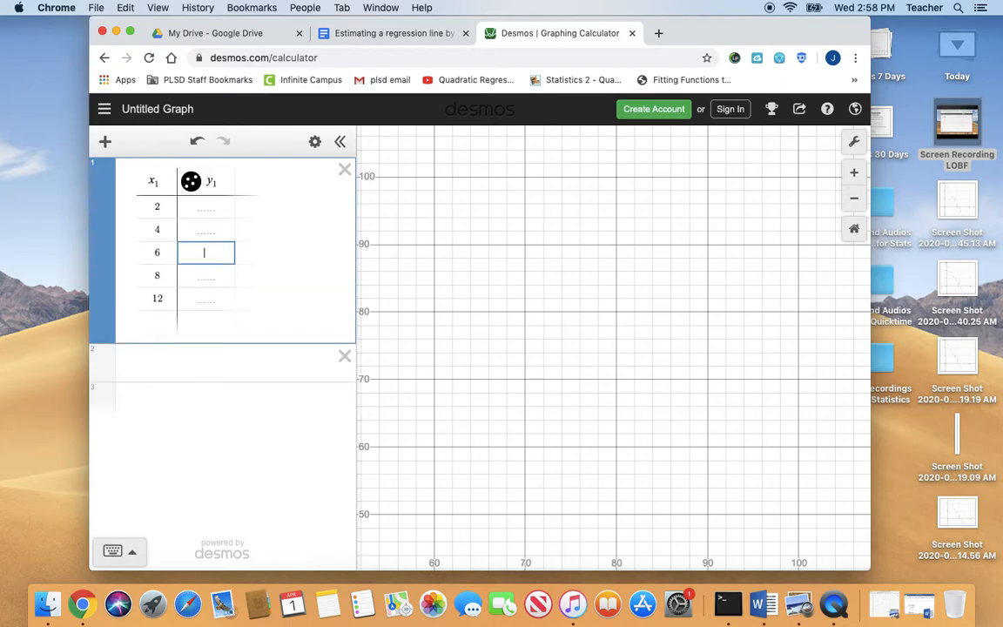
text(10)
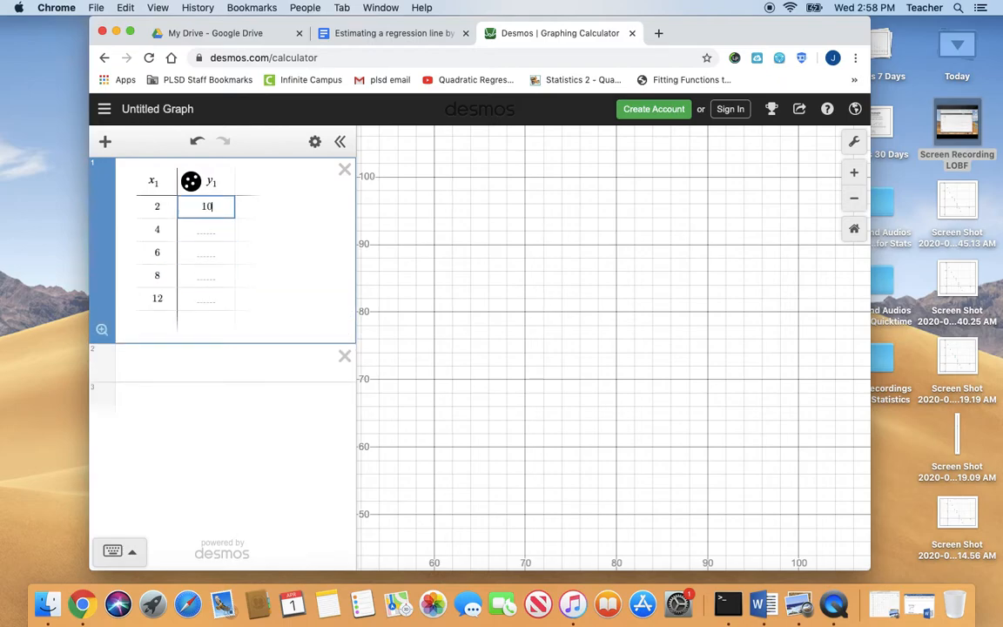
text(.4)
key(Return)
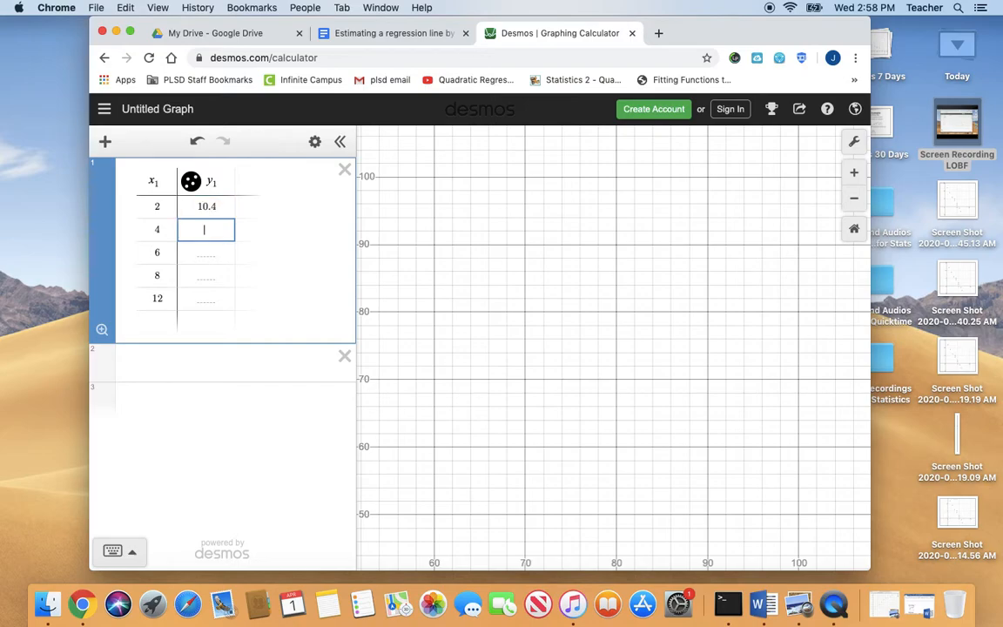
text(10.6)
key(Return)
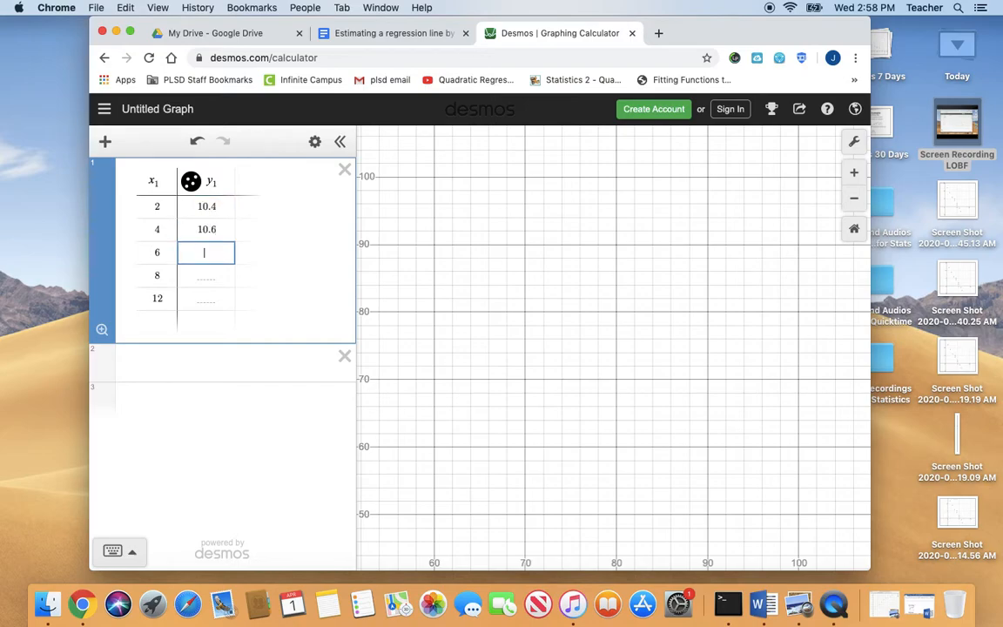
key(Return)
text(11.3)
key(Return)
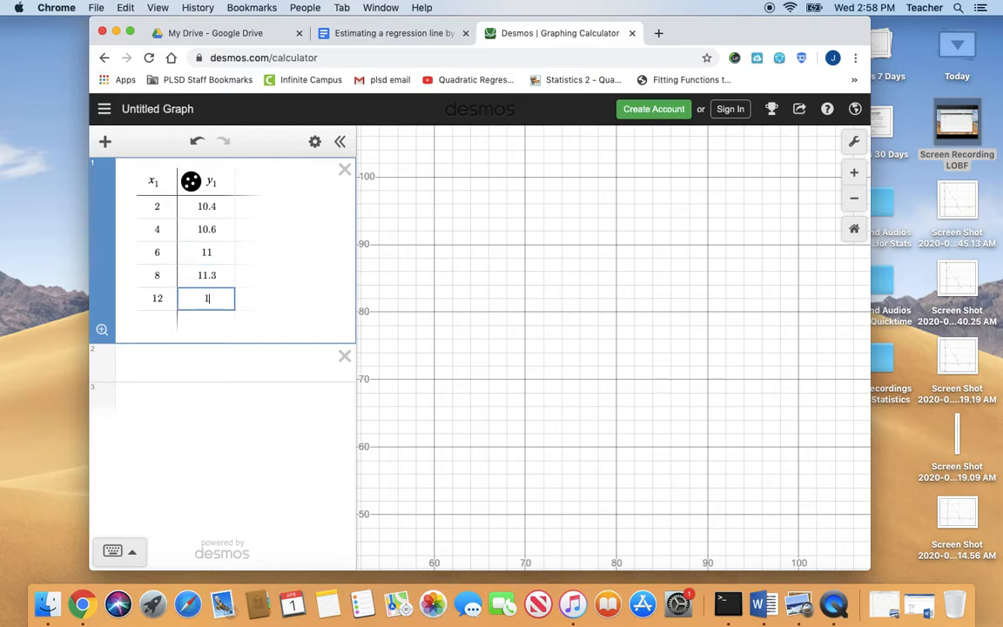
text(11.6)
Set the graph's x-axis range from 0 to 15
click(852, 141)
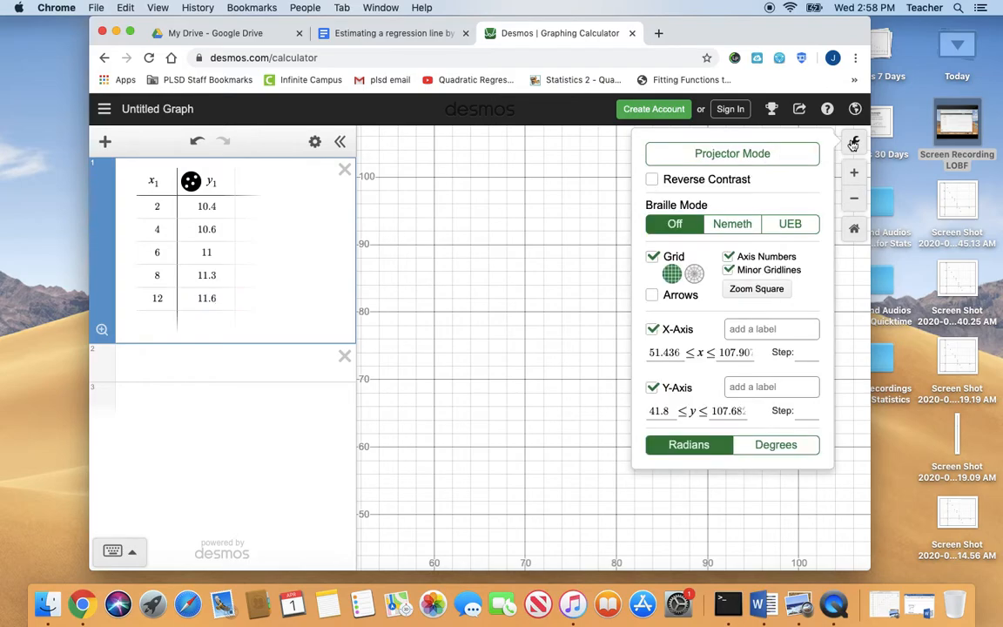
click(676, 349)
key(BackSpace)
key(BackSpace)
key(BackSpace)
key(BackSpace)
key(BackSpace)
key(BackSpace)
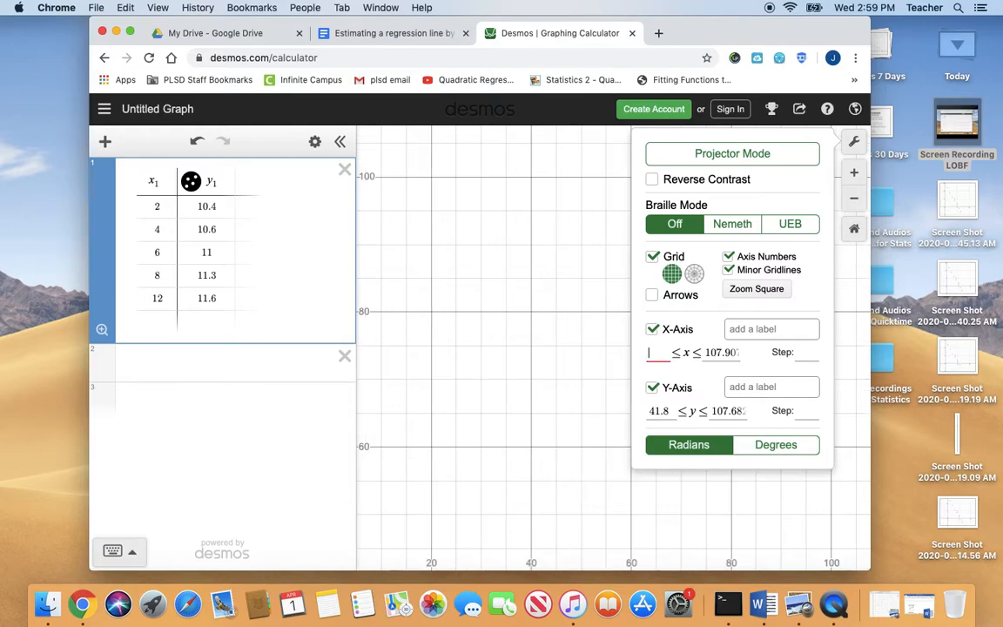
text(0)
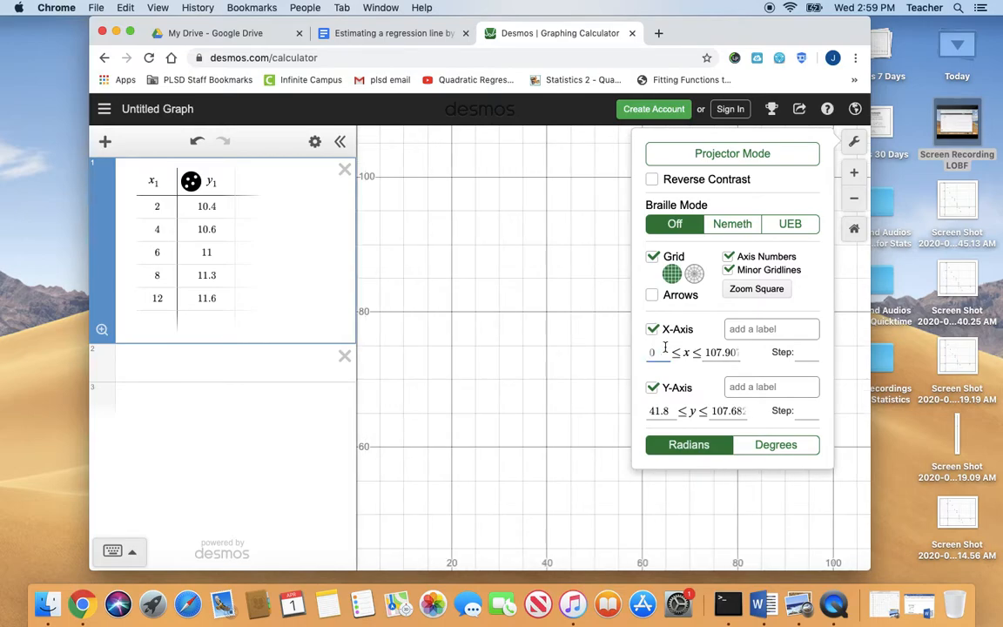
click(737, 352)
key(BackSpace)
key(BackSpace)
key(BackSpace)
key(BackSpace)
key(BackSpace)
key(BackSpace)
key(BackSpace)
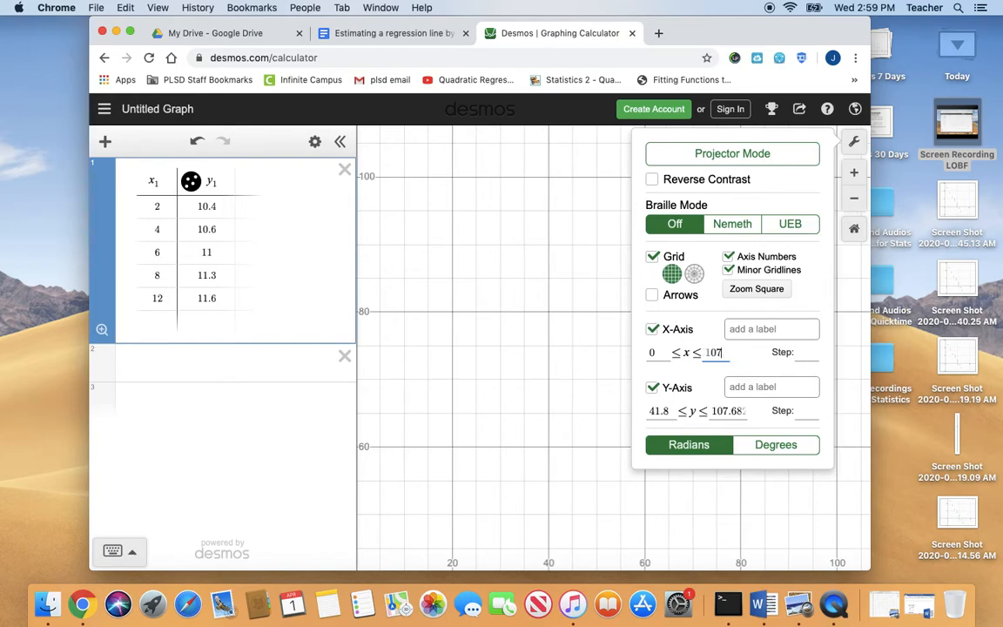
text(15)
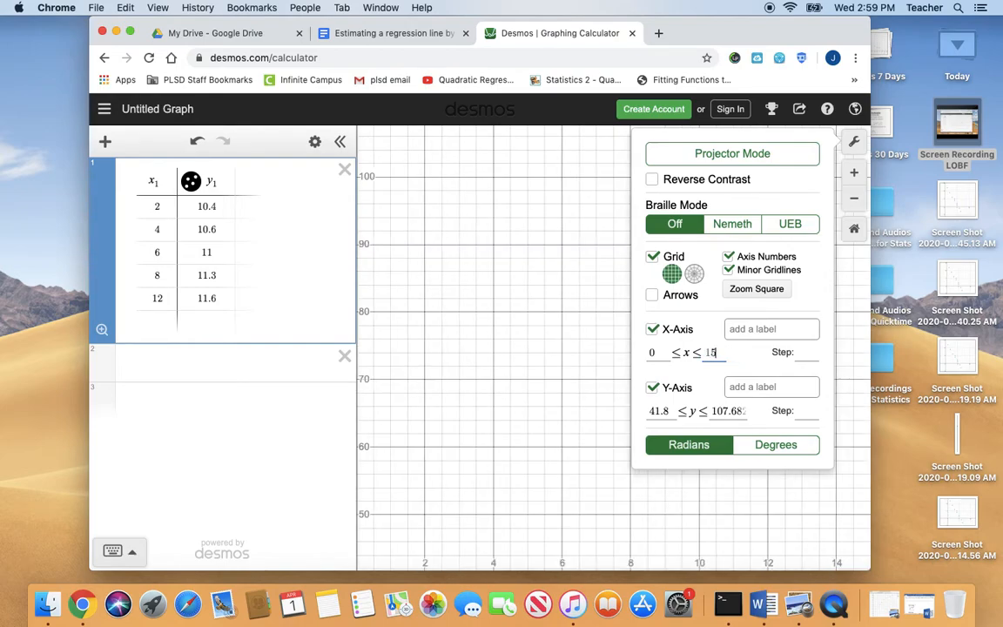
Set the y-axis range from 10 to 11.8 with a step of 0.2 and close the graph settings
click(671, 410)
key(BackSpace)
key(BackSpace)
key(BackSpace)
key(BackSpace)
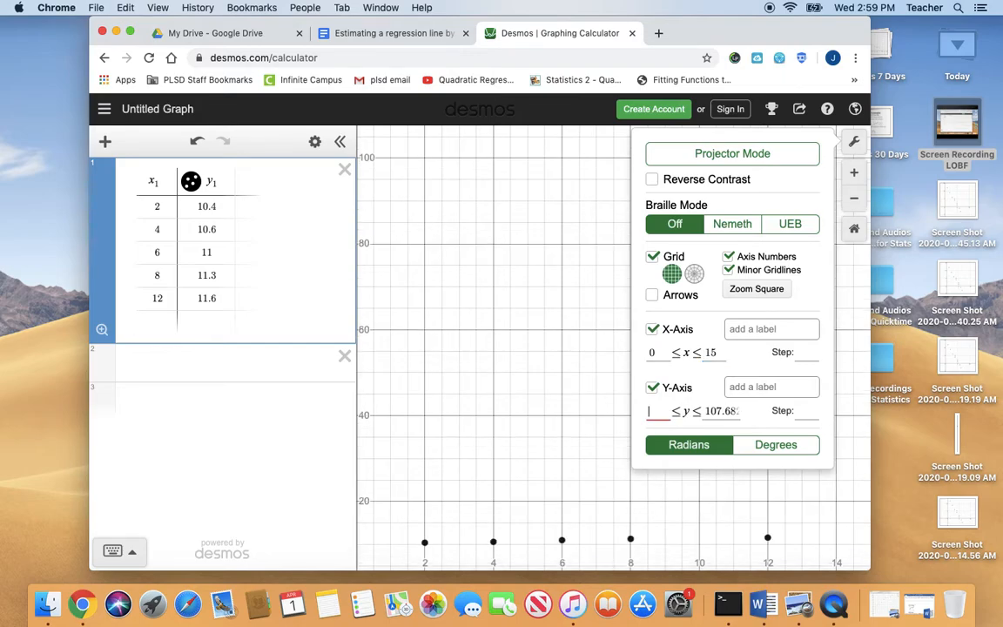
text(10)
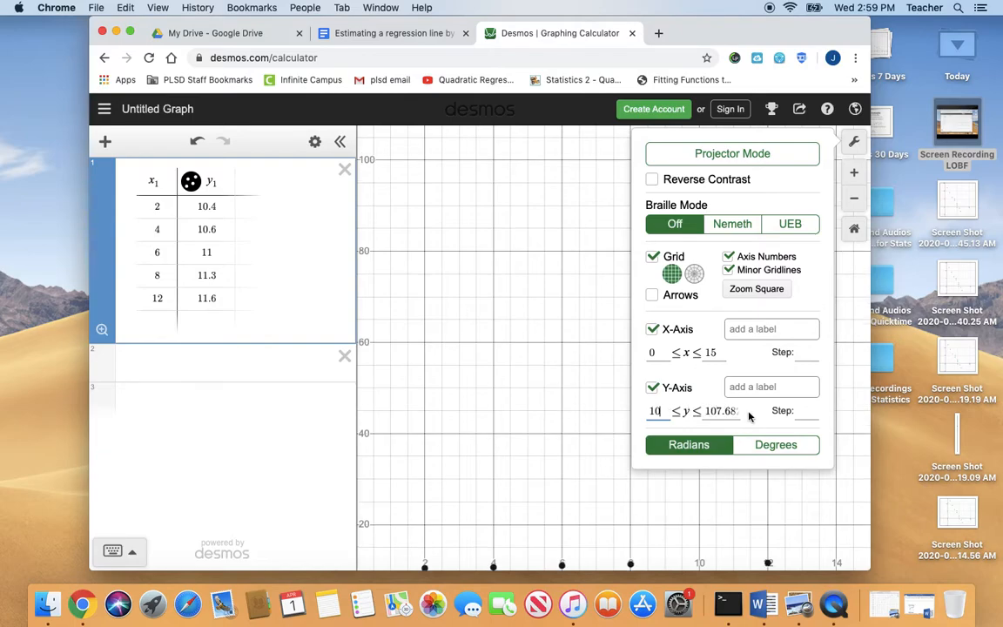
click(738, 409)
key(BackSpace)
key(BackSpace)
key(BackSpace)
key(BackSpace)
key(BackSpace)
key(BackSpace)
key(BackSpace)
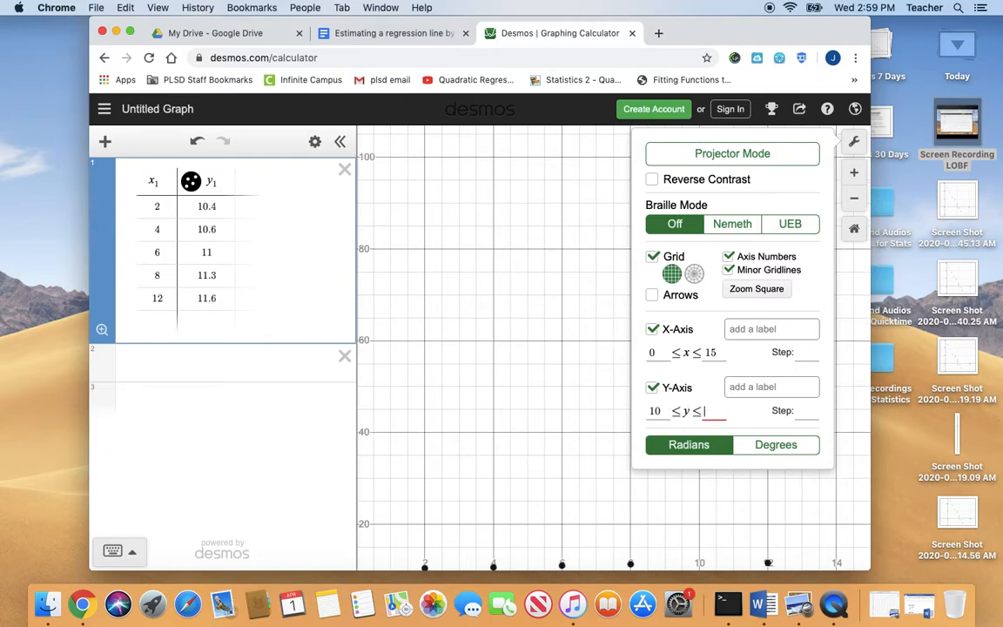
text(11.8)
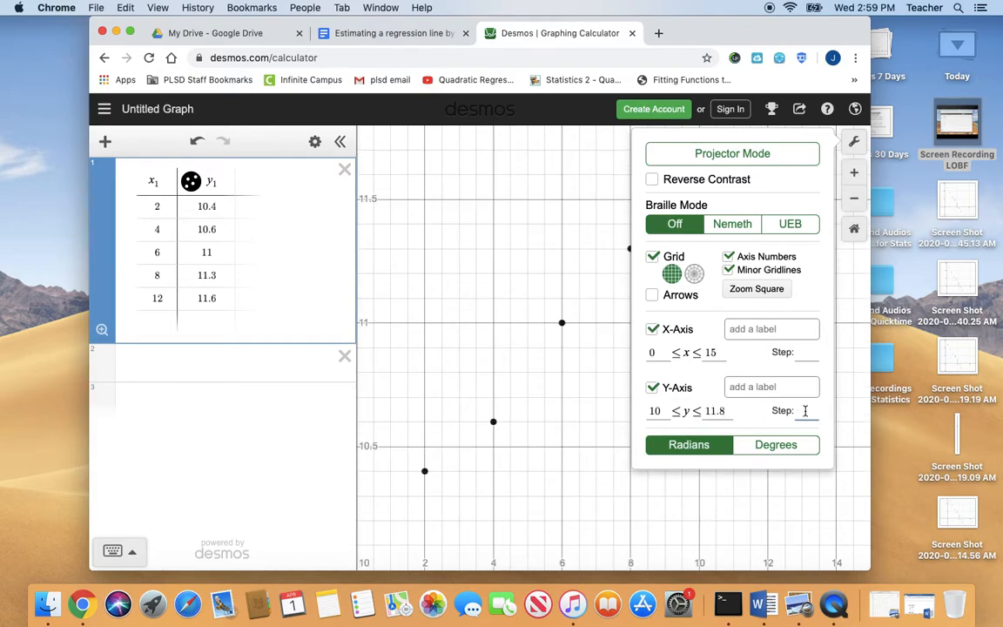
text(.2)
click(504, 408)
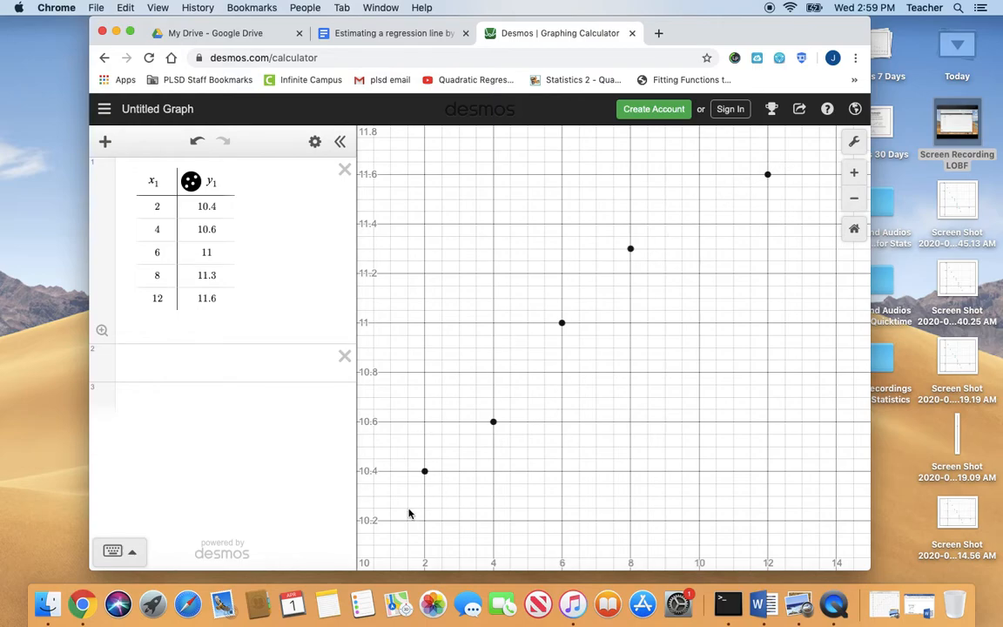
Enter the linear regression y₁ ~ ax₁ + b in the empty expression below the table
click(205, 364)
text(y1)
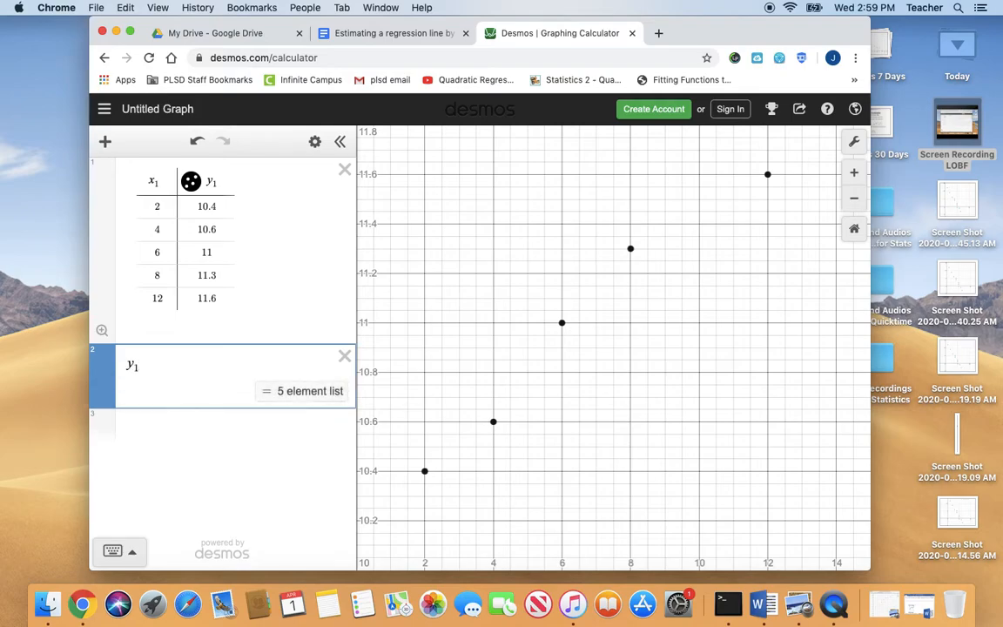
text( ~ ax)
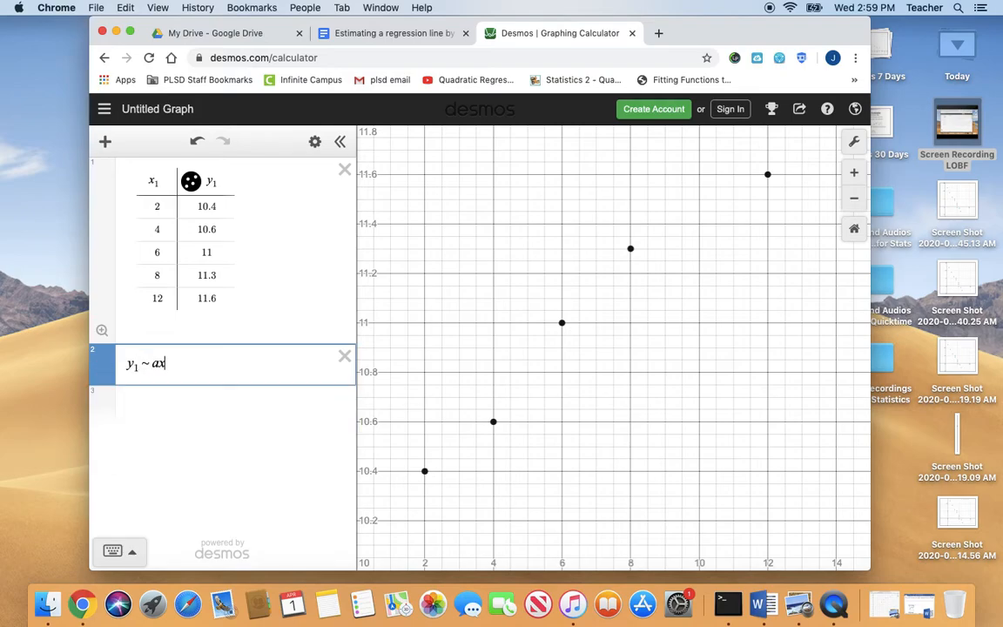
text(1 + b)
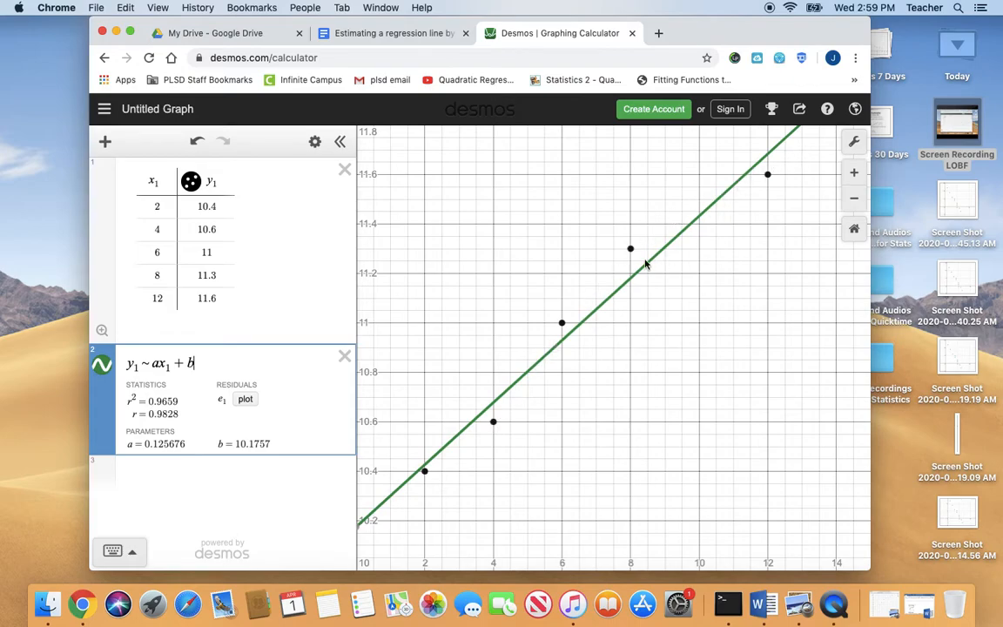
Open the NONLINEAR REGRESSION document in Word, examine its model equations and scatter plot shapes, and close it
click(921, 610)
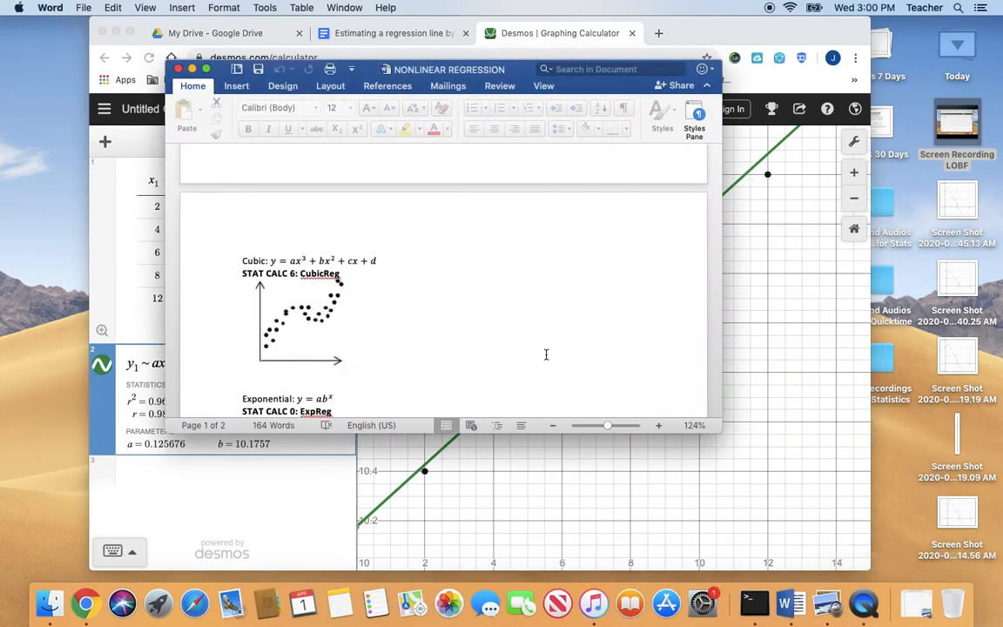
scroll(547, 357, down, 10)
scroll(545, 352, up, 1)
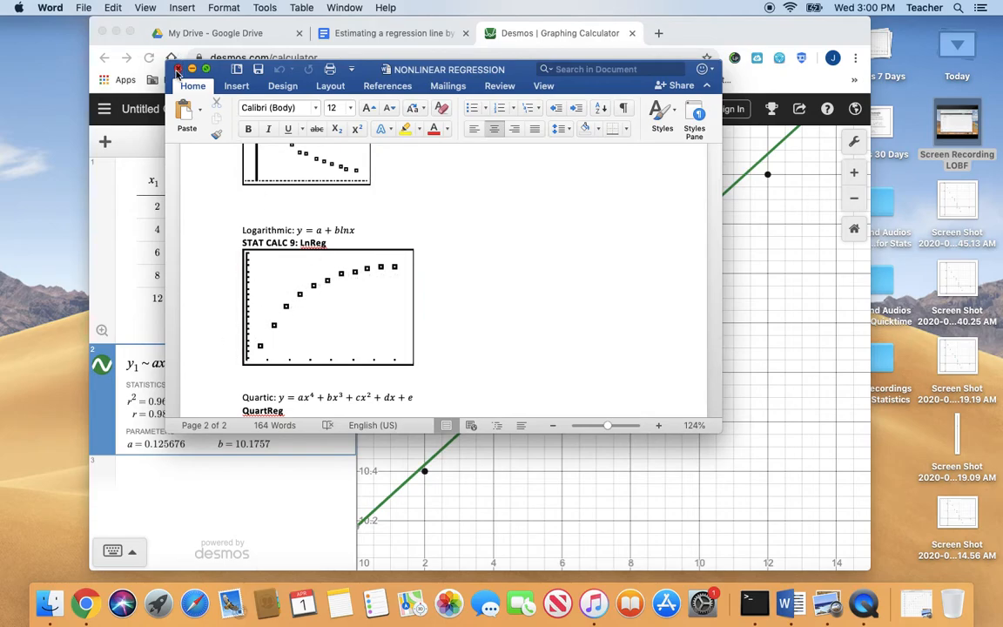
click(177, 70)
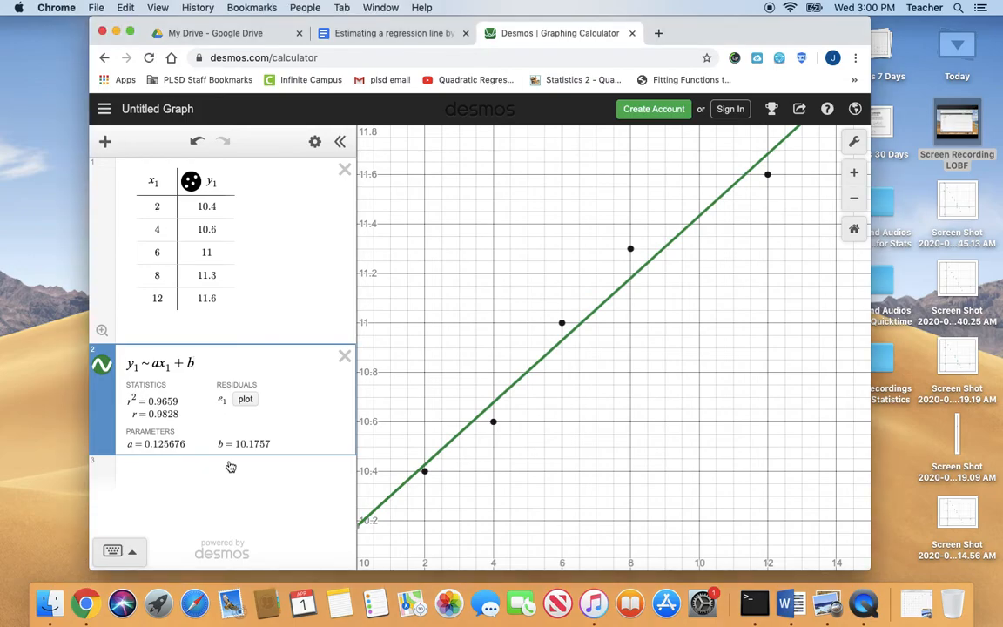
Enter the logarithmic regression y₁ ~ a + b ln x₁ in a new expression below the linear one
click(200, 472)
text(y)
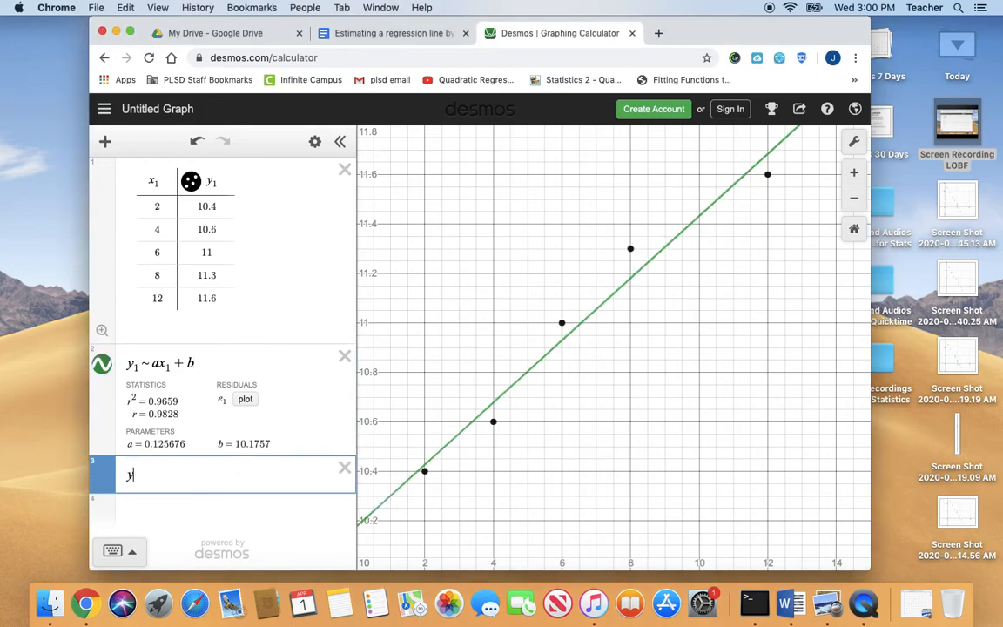
text(_1~ax_1)
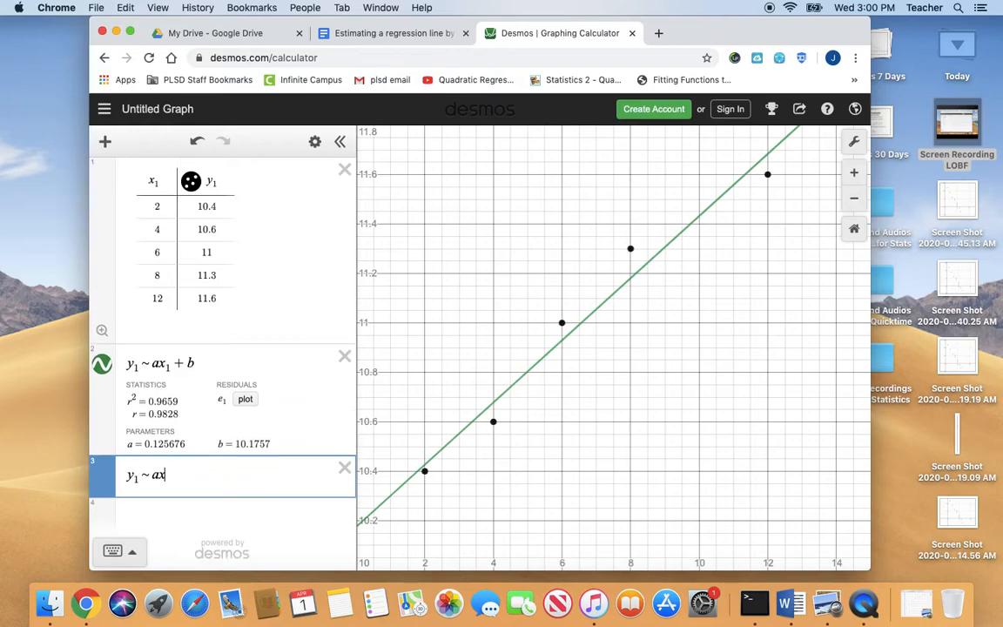
key(BackSpace)
key(BackSpace)
key(BackSpace)
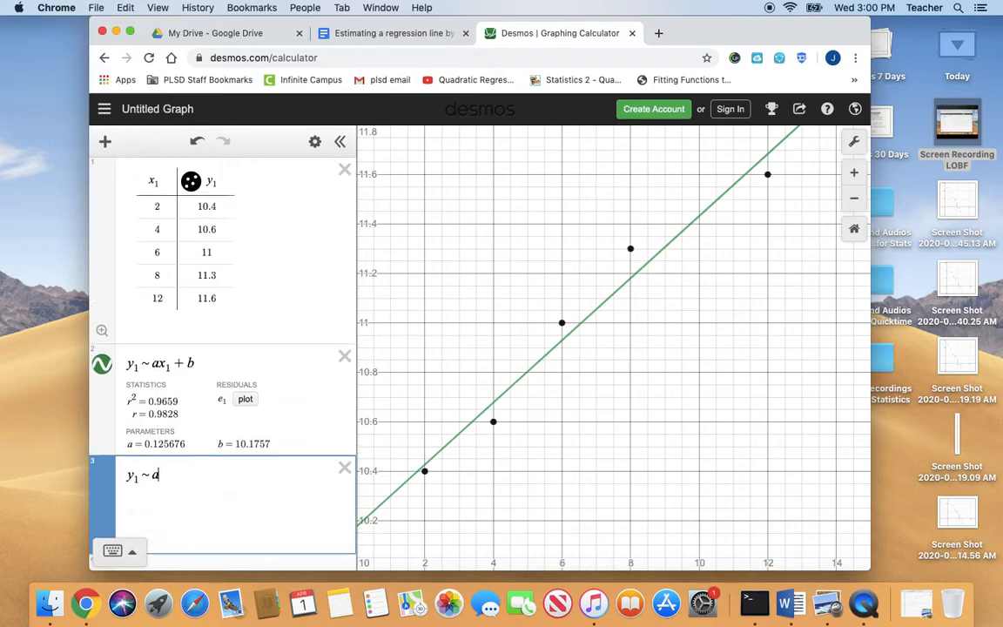
text(=)
key(BackSpace)
text(+)
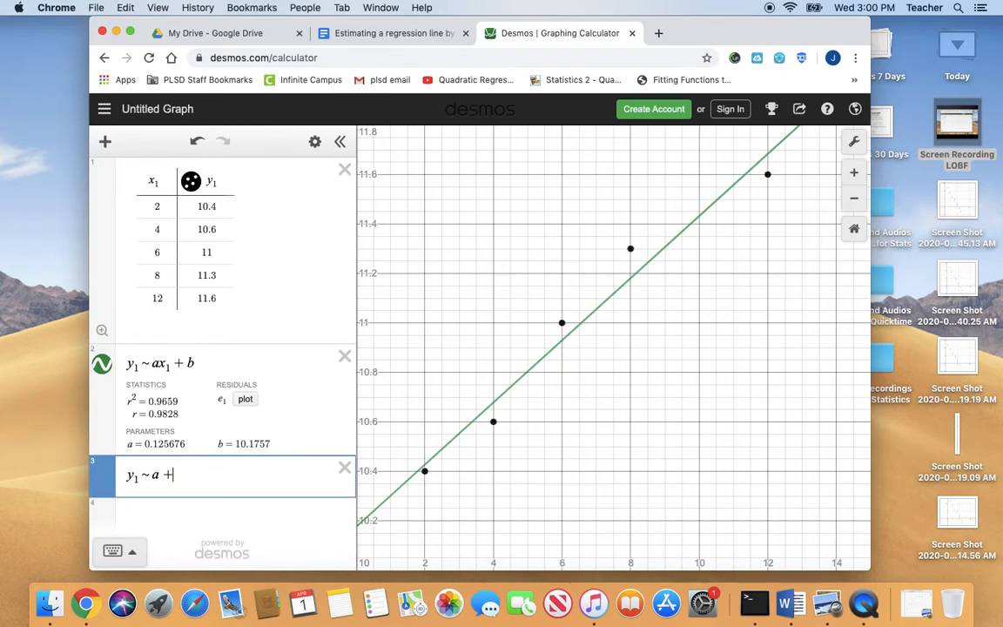
text( b ln x1)
Enter the quadratic regression y₁ ~ ax₁² + bx₁ + c in a new expression below the logarithmic one
scroll(177, 512, down, 3)
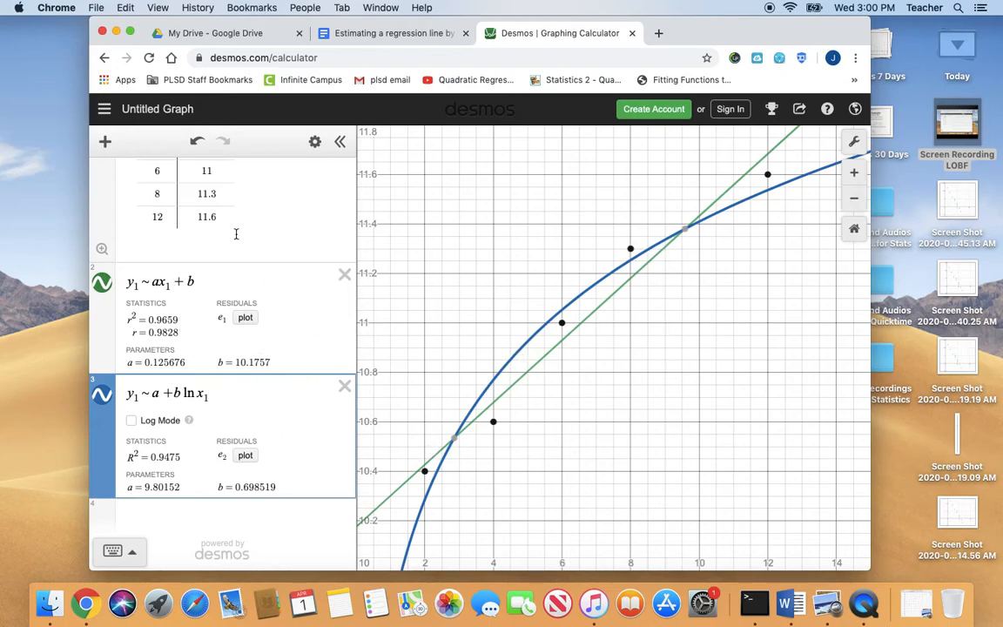
scroll(235, 233, up, 3)
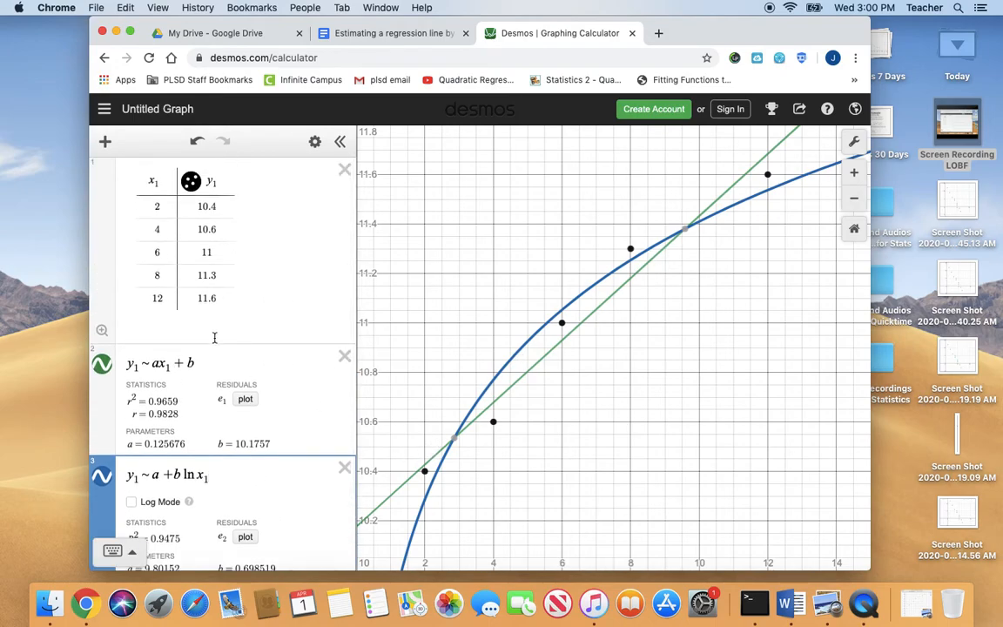
scroll(214, 337, down, 3)
click(333, 510)
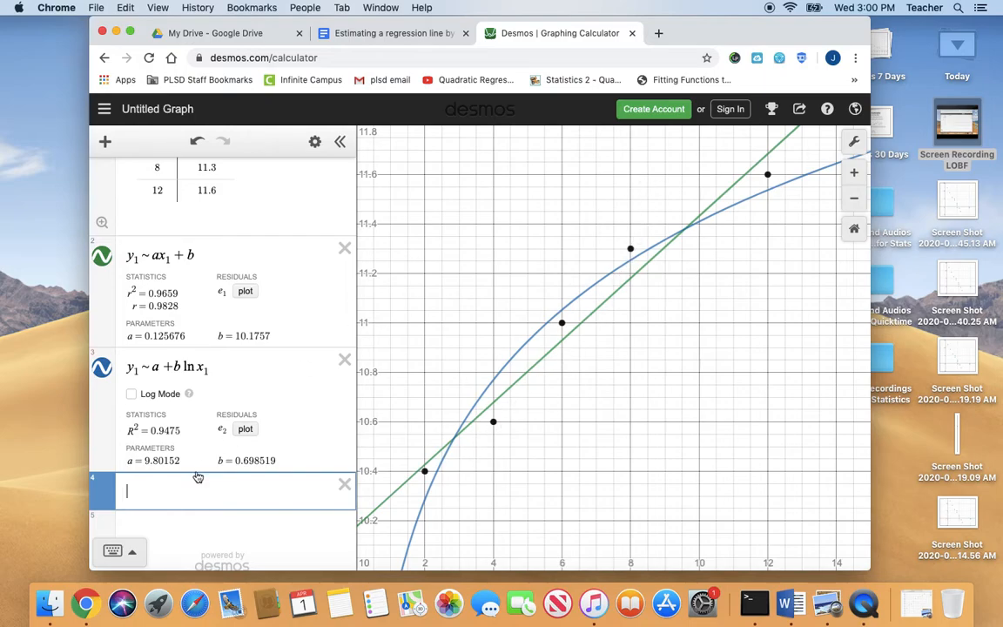
text(y1 )
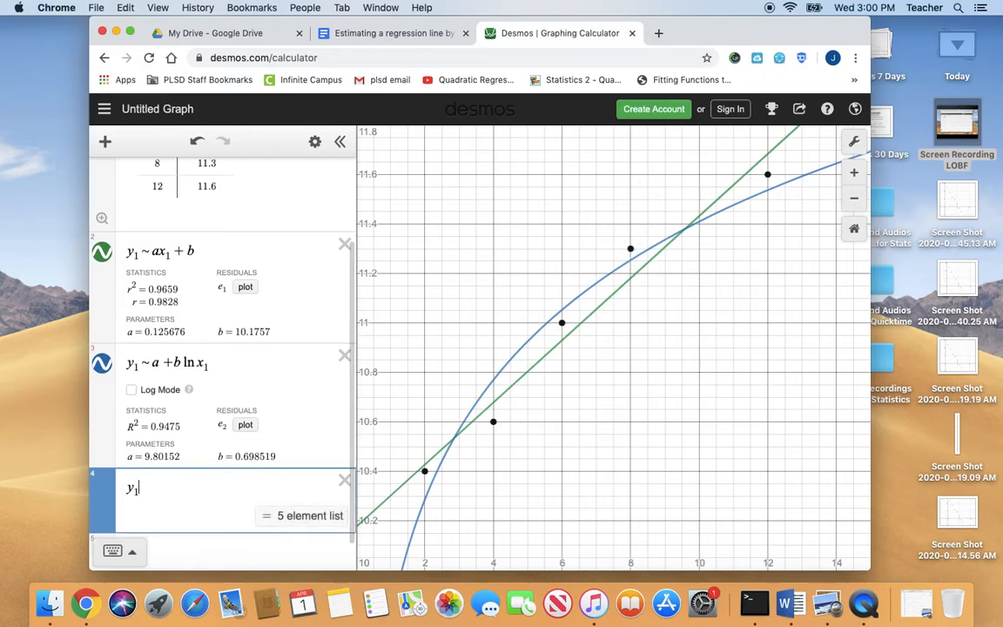
text(~ ax)
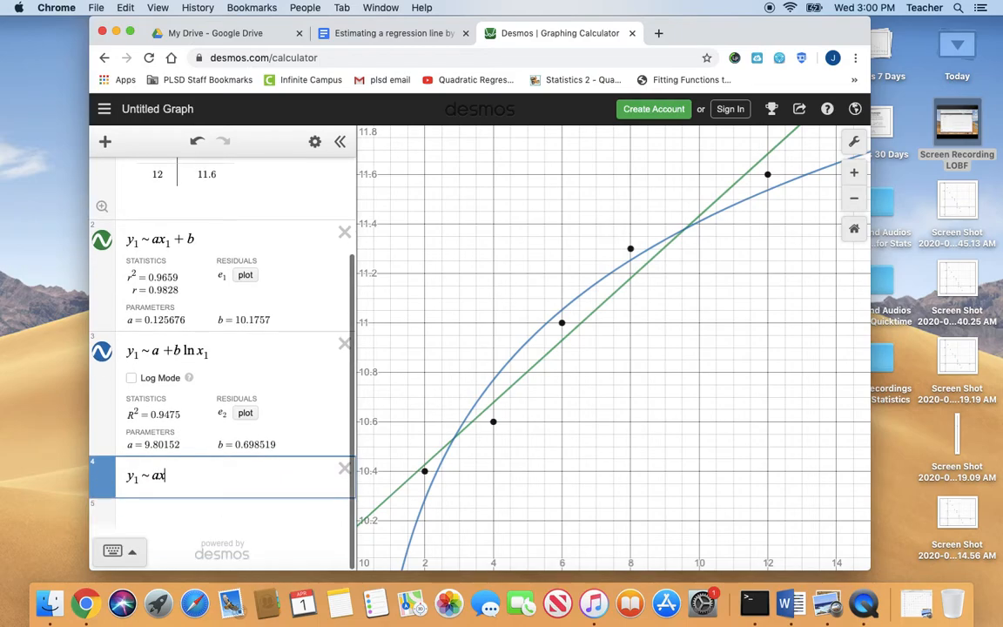
text(1)
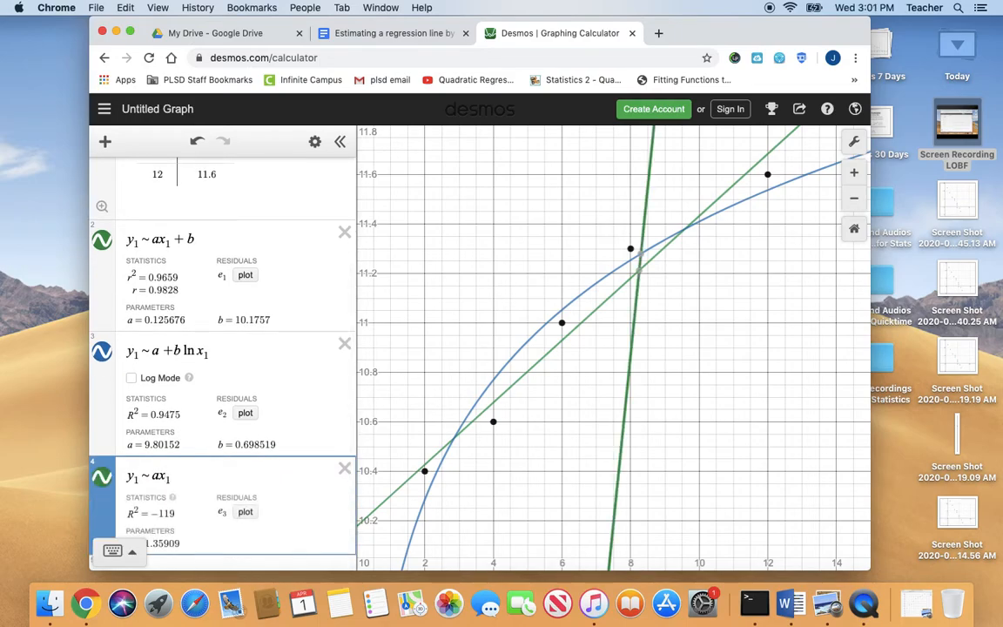
click(124, 552)
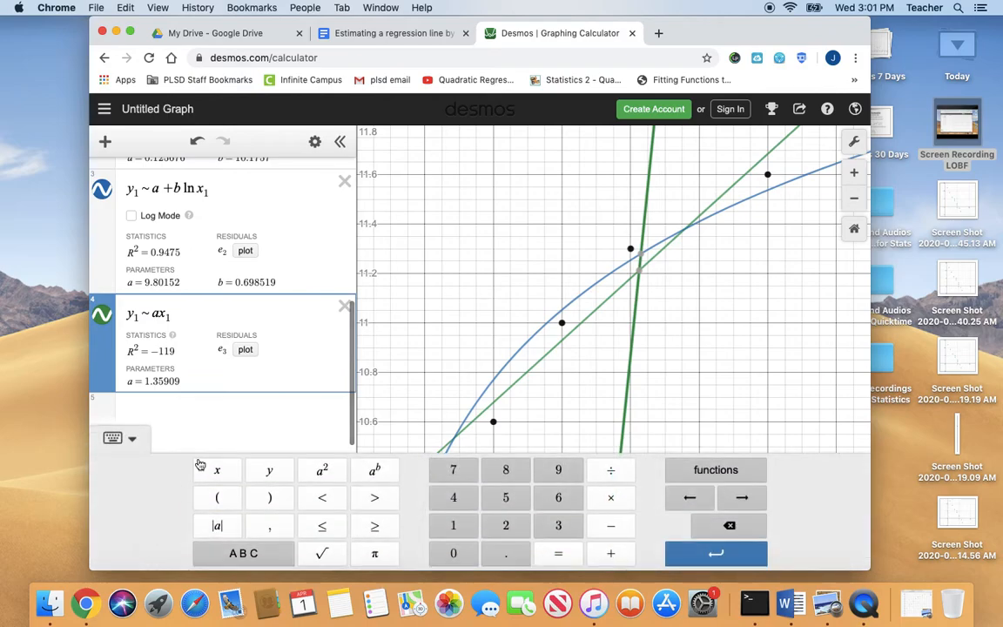
click(318, 468)
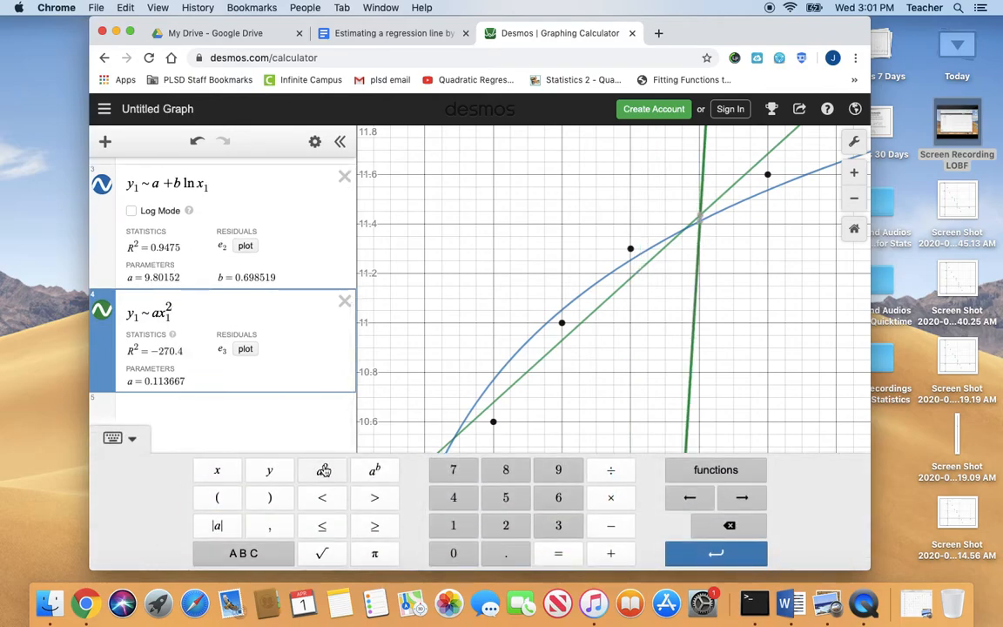
text(+ bx1 )
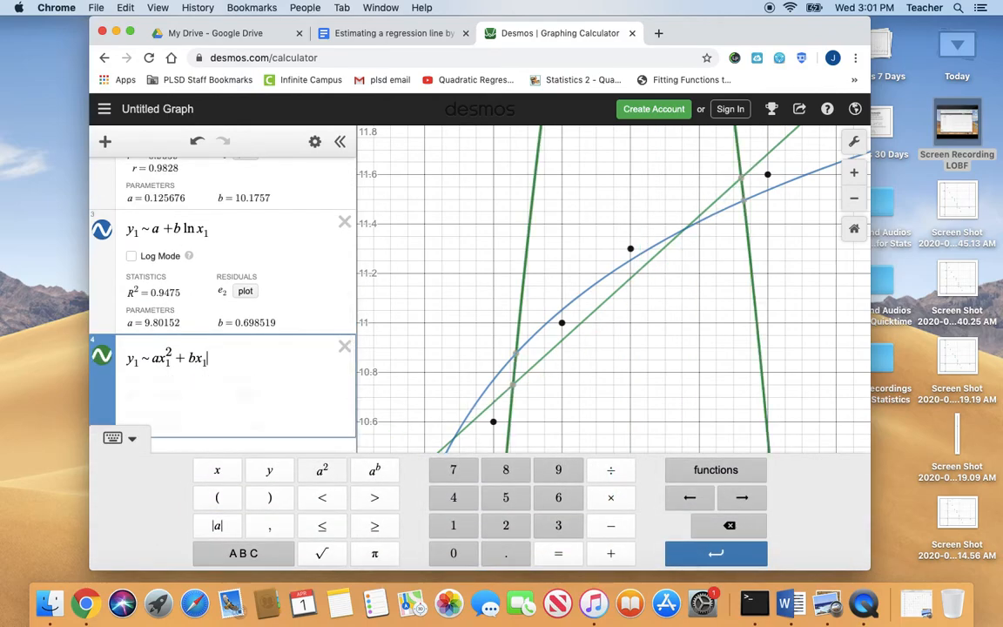
text(+ c)
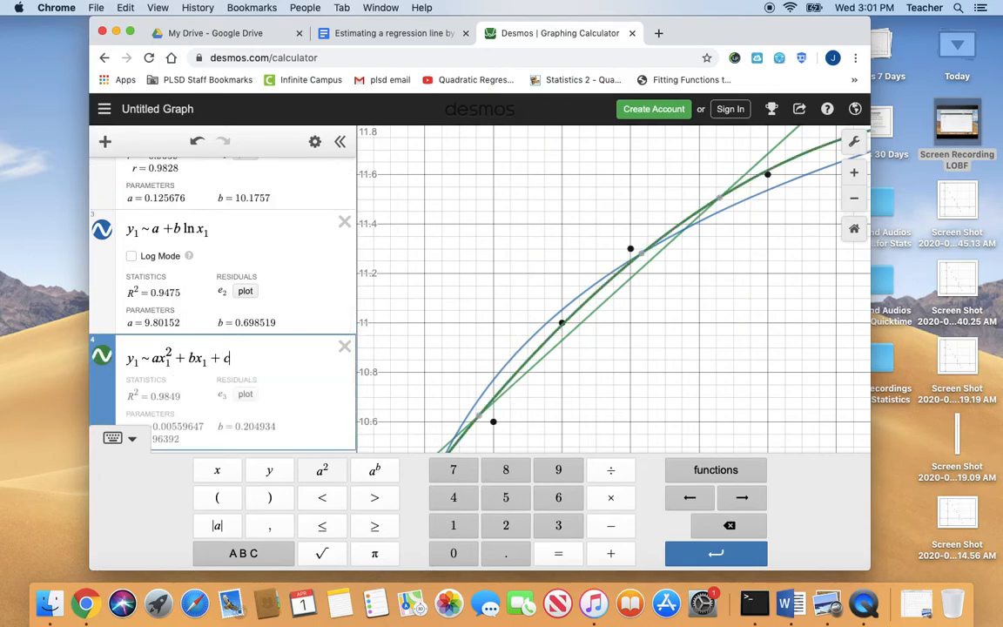
click(132, 441)
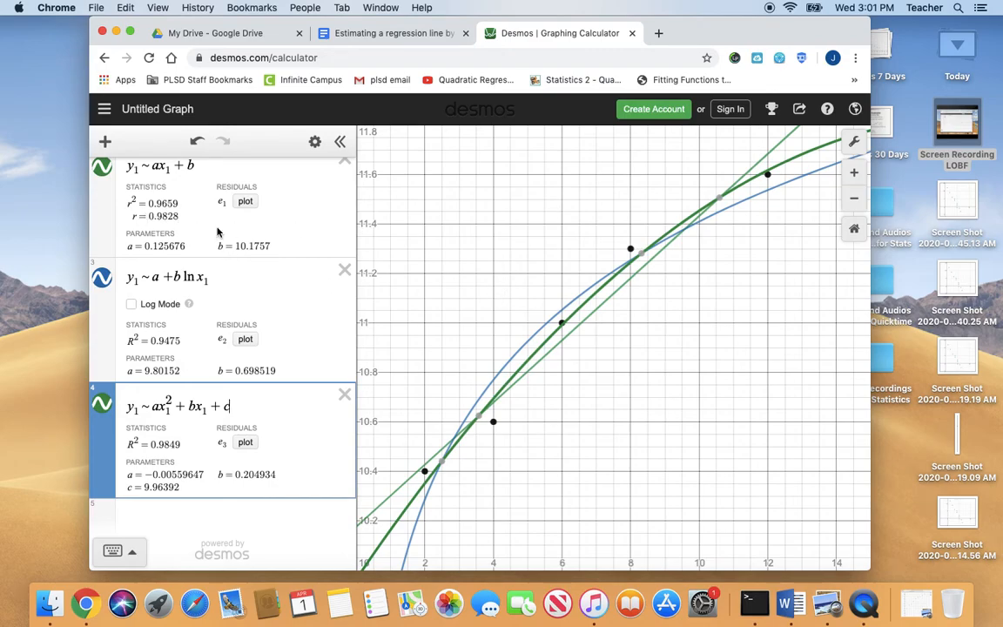
Replace the table's x₁ values with 3, 5, 7, 9 and 11, and add 15 in a sixth row
scroll(218, 231, up, 5)
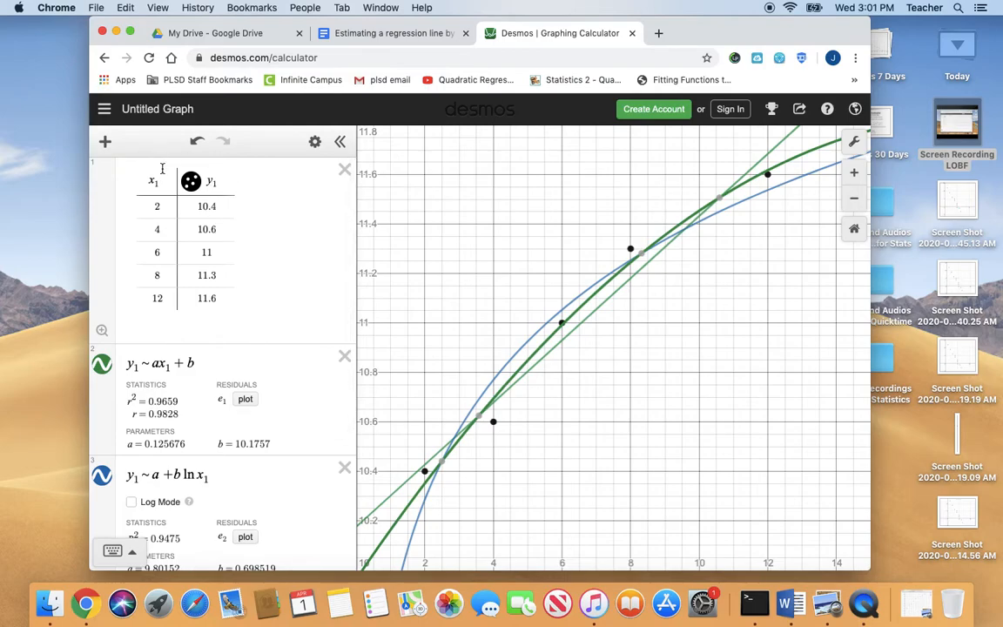
double_click(170, 207)
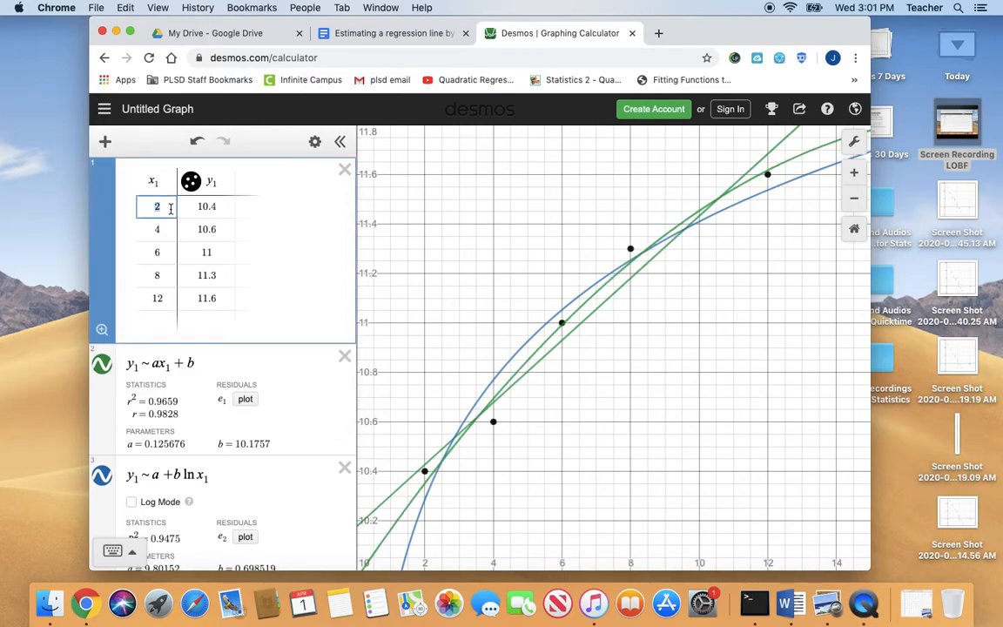
text(3)
key(Return)
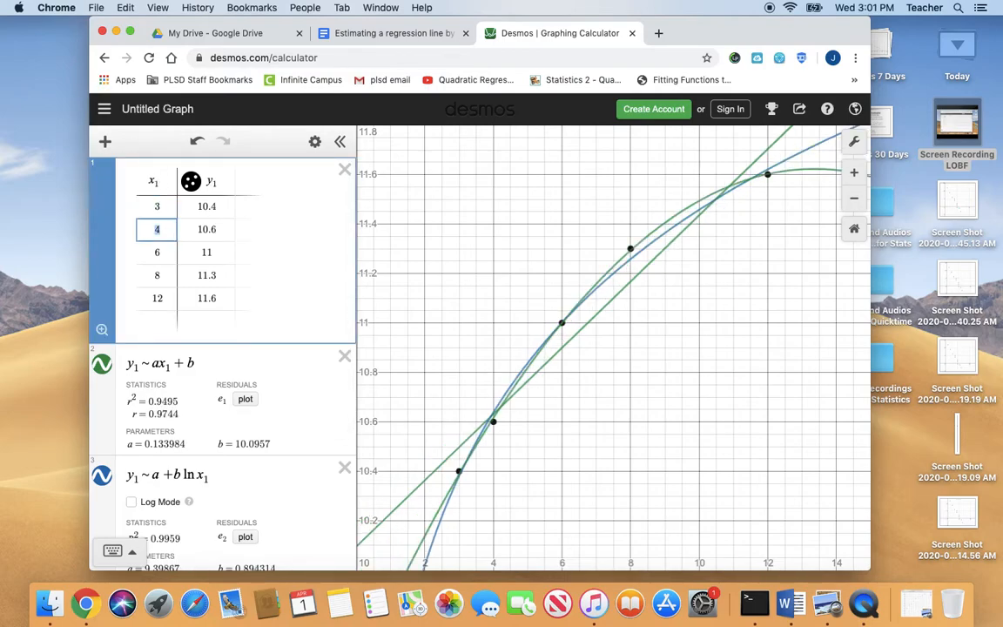
text(5)
key(Tab)
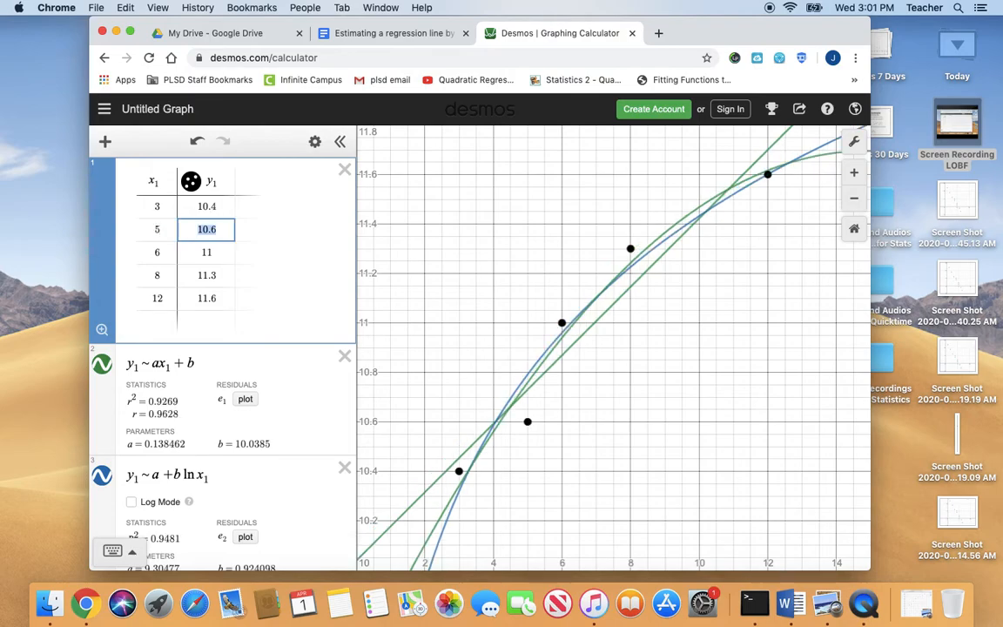
key(shift+Tab)
key(Return)
text(7)
key(Return)
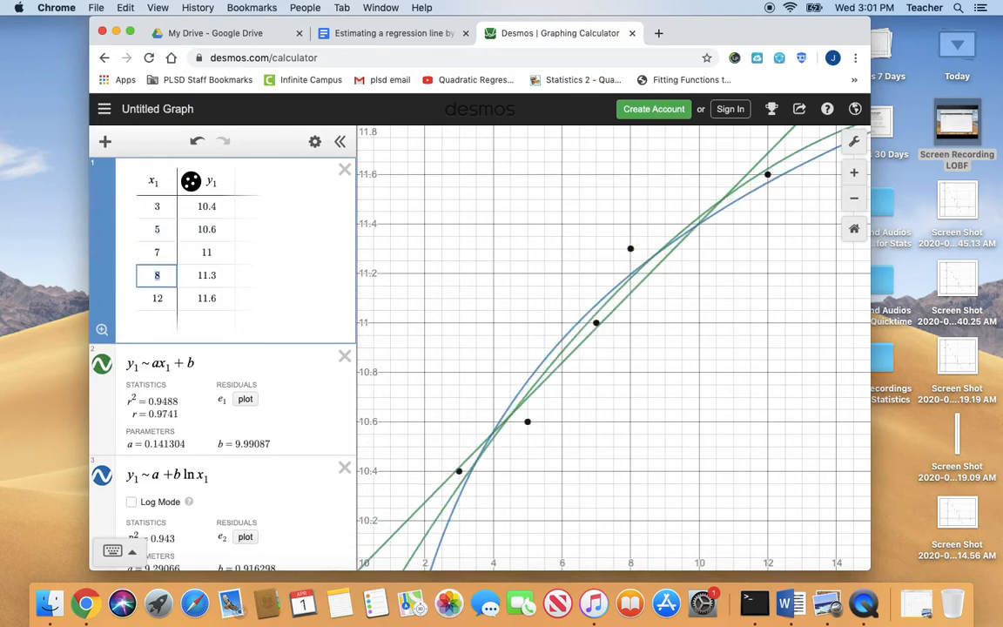
text(9)
key(Return)
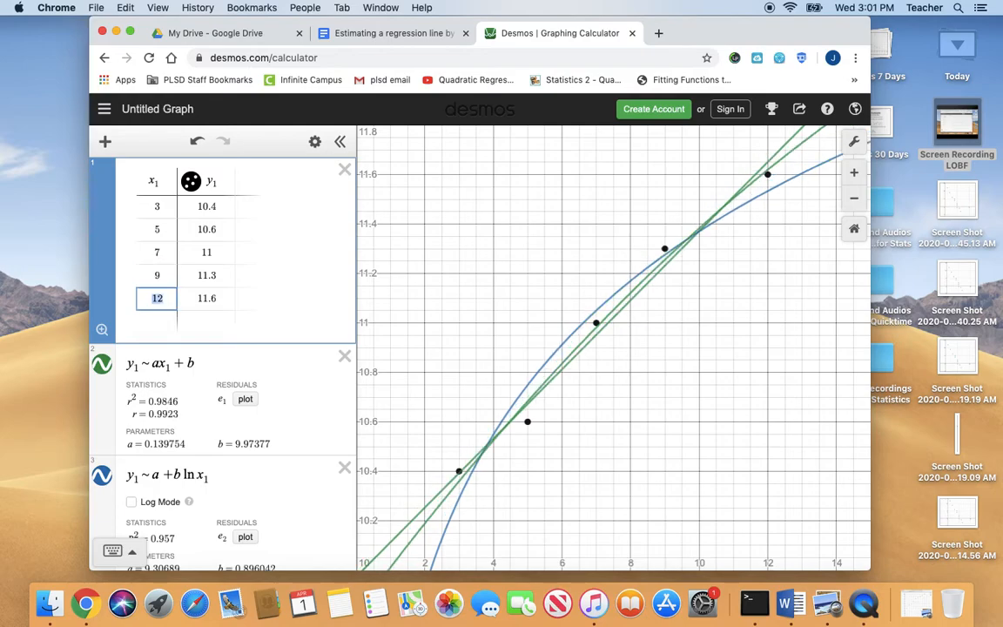
text(11)
key(Return)
text(15)
Fill the table's y₁ column with 250, 428, 792, 1257, 2040 and 4517, starting from the first row
key(Tab)
key(Up)
key(Up)
key(Up)
key(Up)
key(Up)
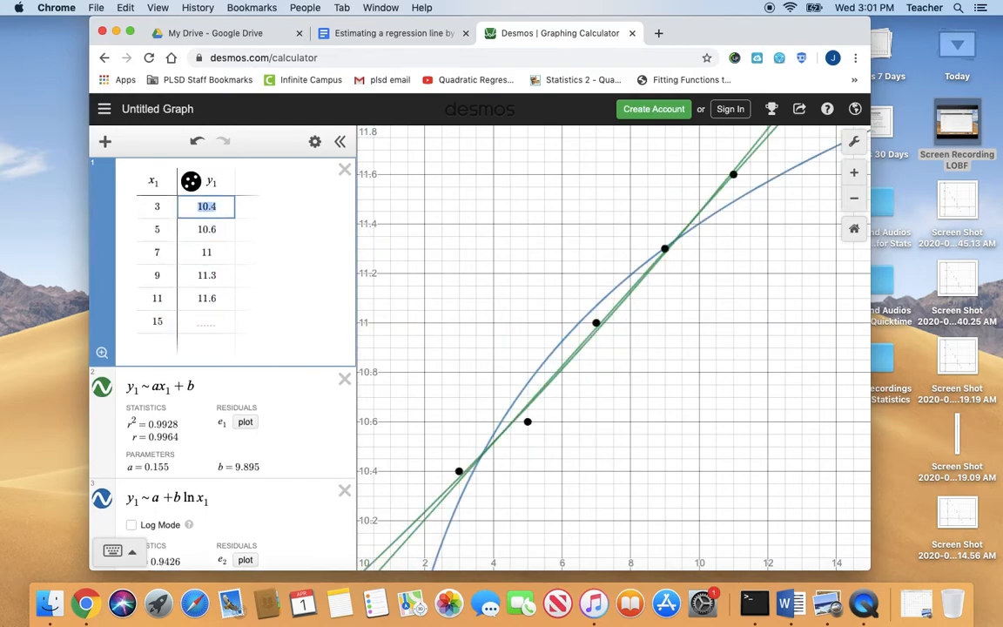
text(250)
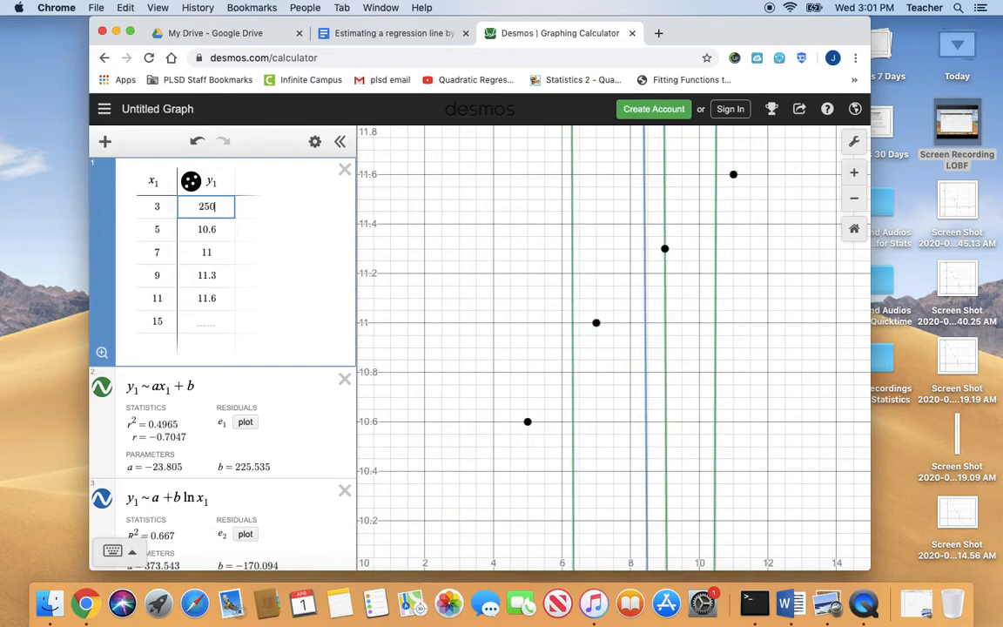
key(Return)
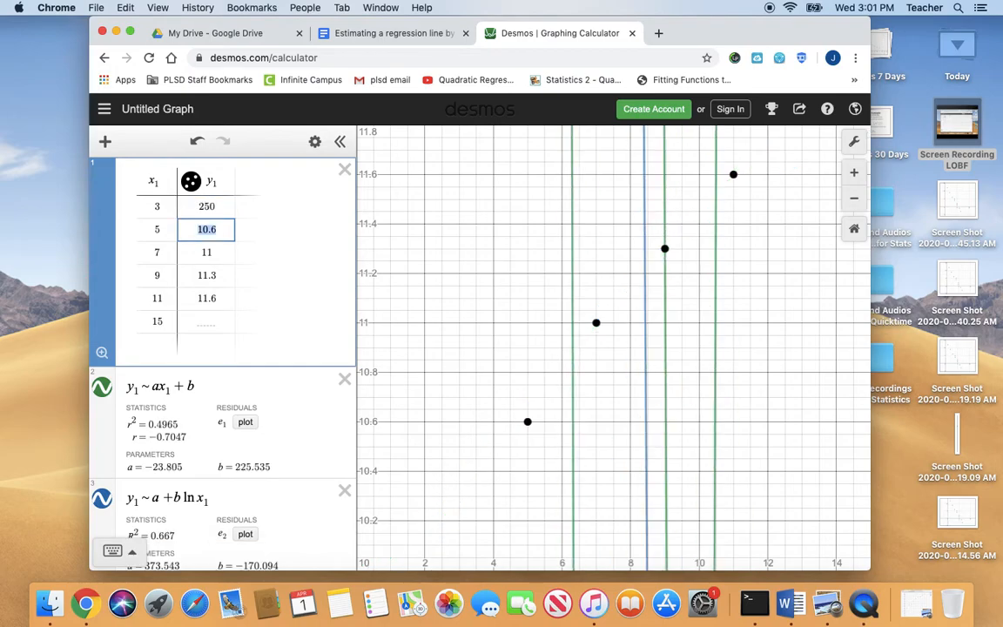
text(428)
key(Return)
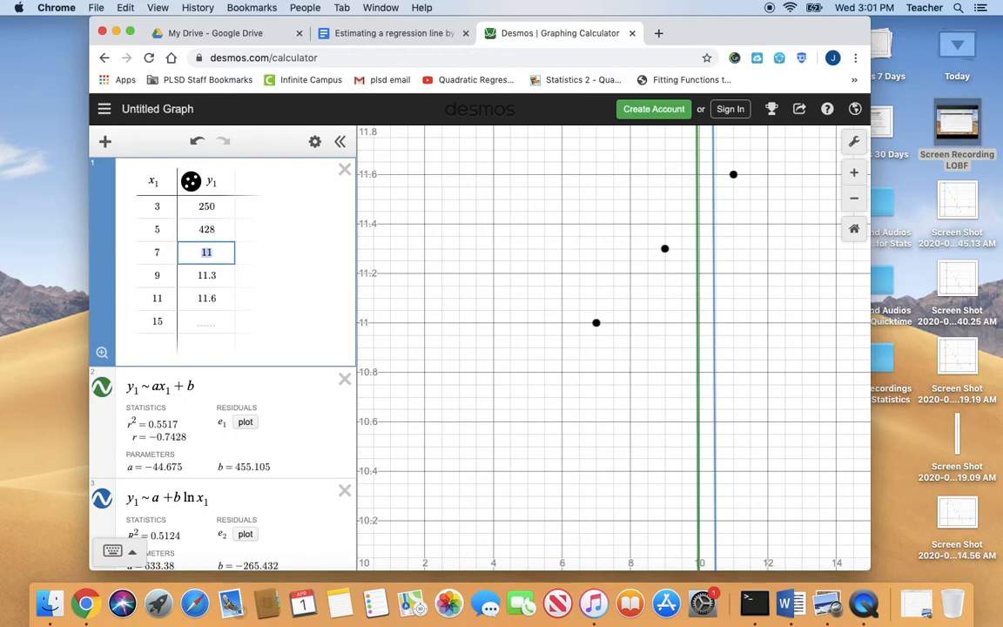
text(792)
key(Return)
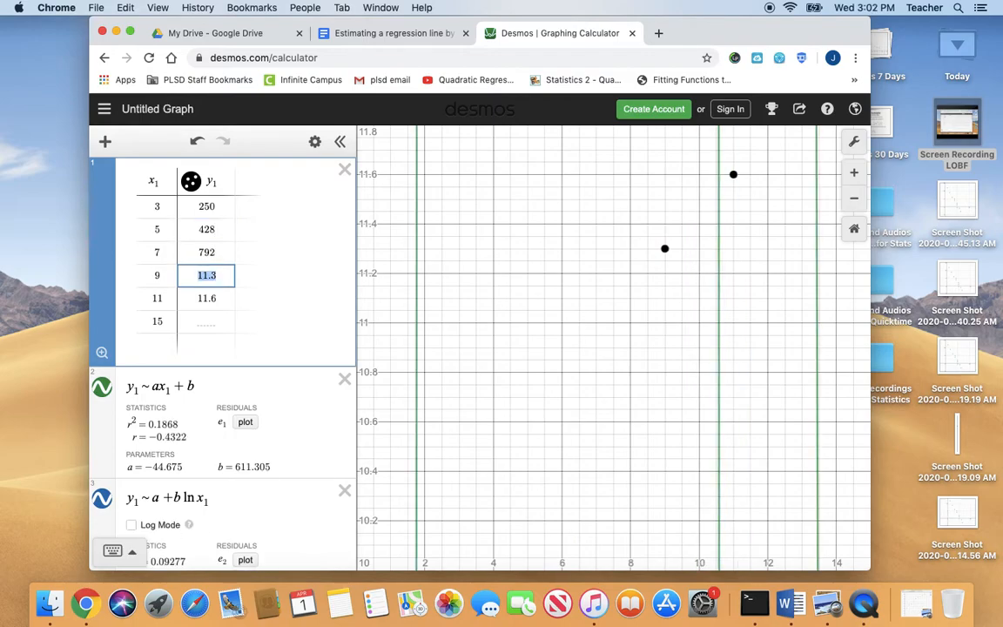
text(1257)
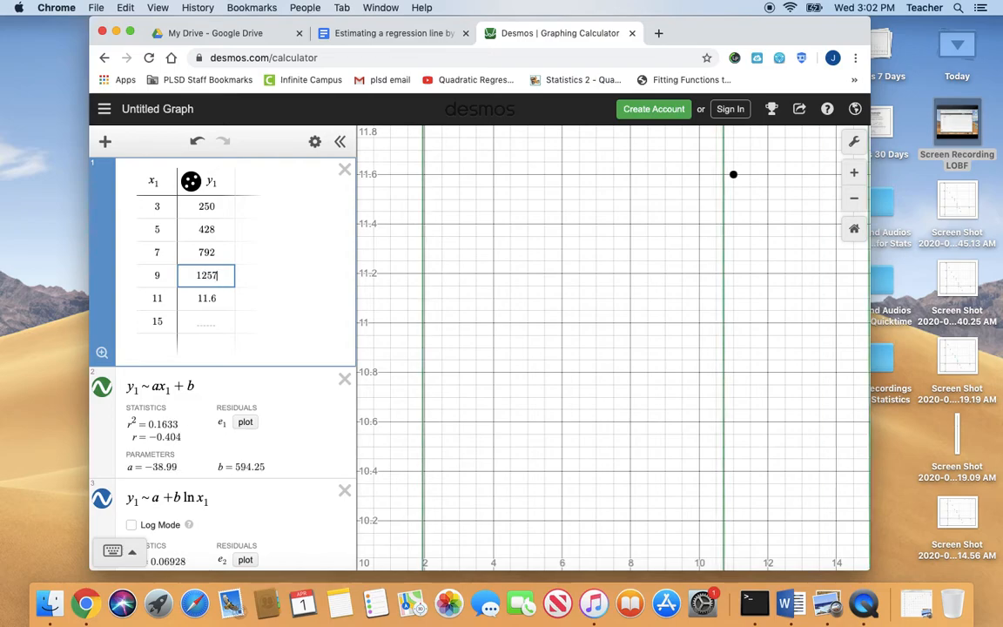
key(Return)
text(2040)
key(Return)
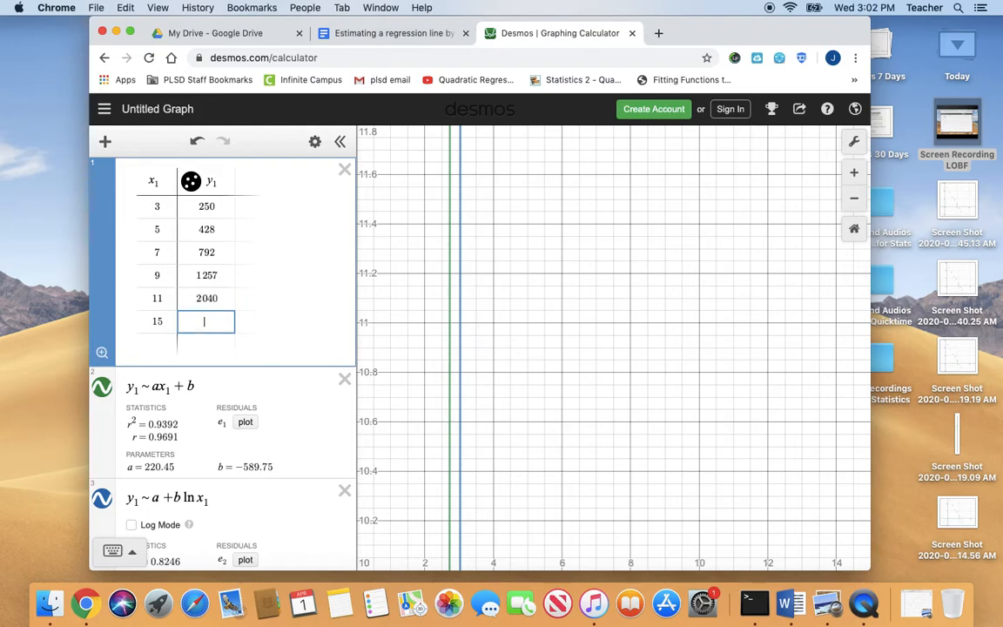
text(4517)
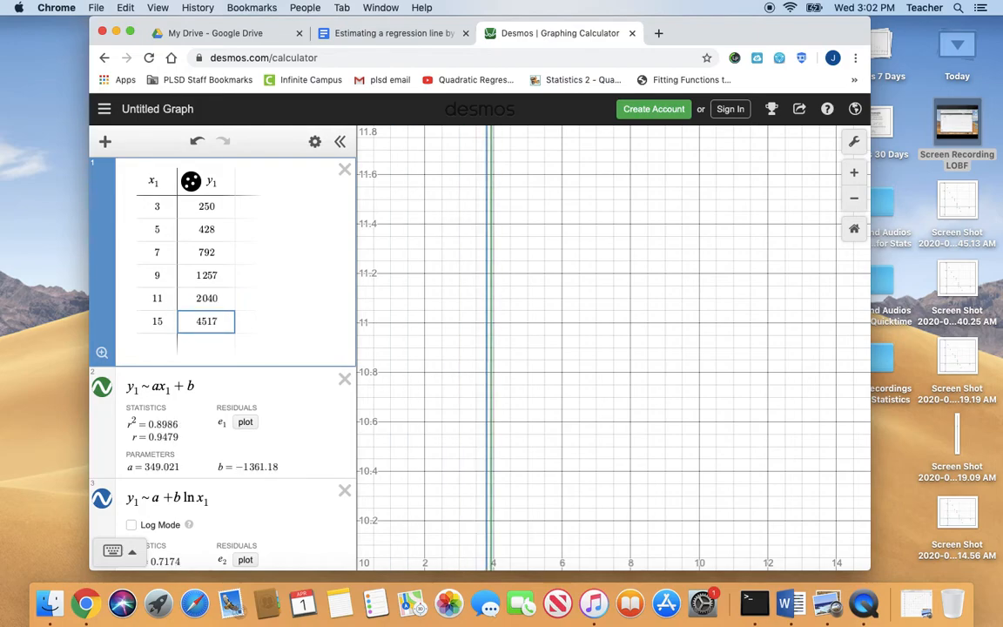
Open the graph settings and set the x-axis upper limit to 20
click(856, 143)
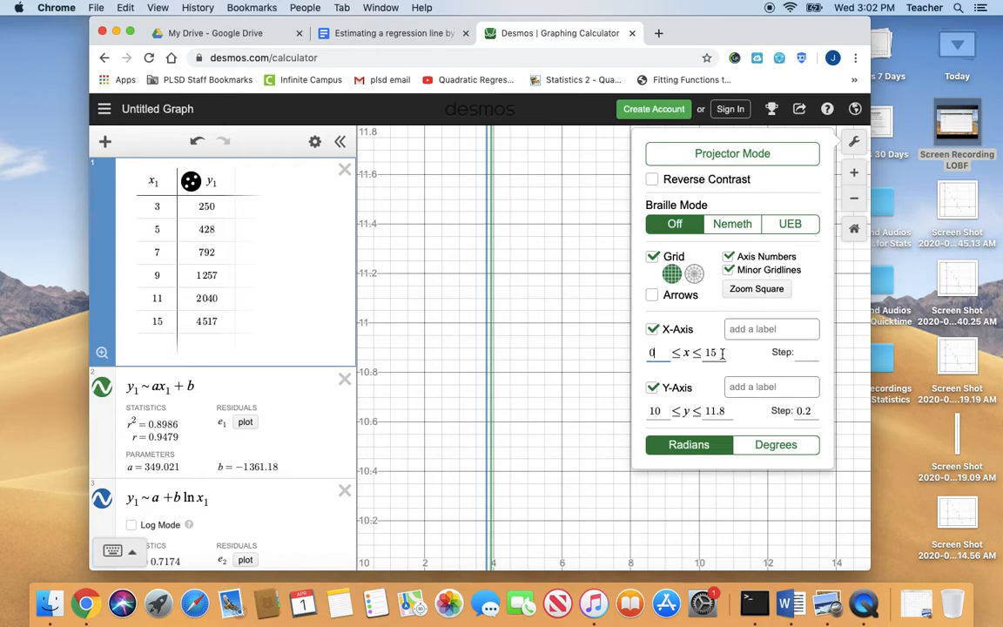
key(BackSpace)
key(BackSpace)
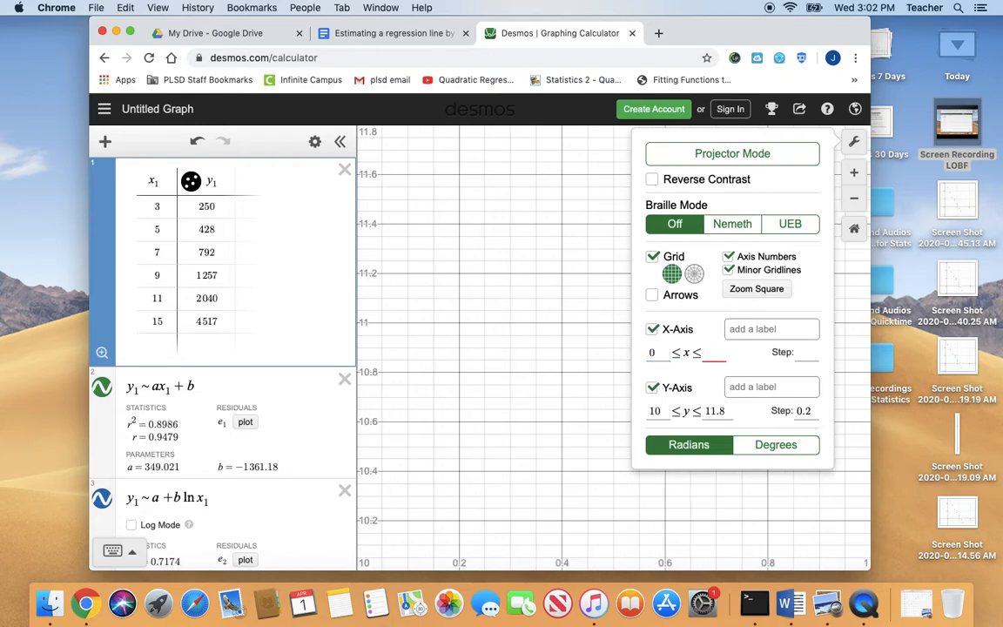
text(20)
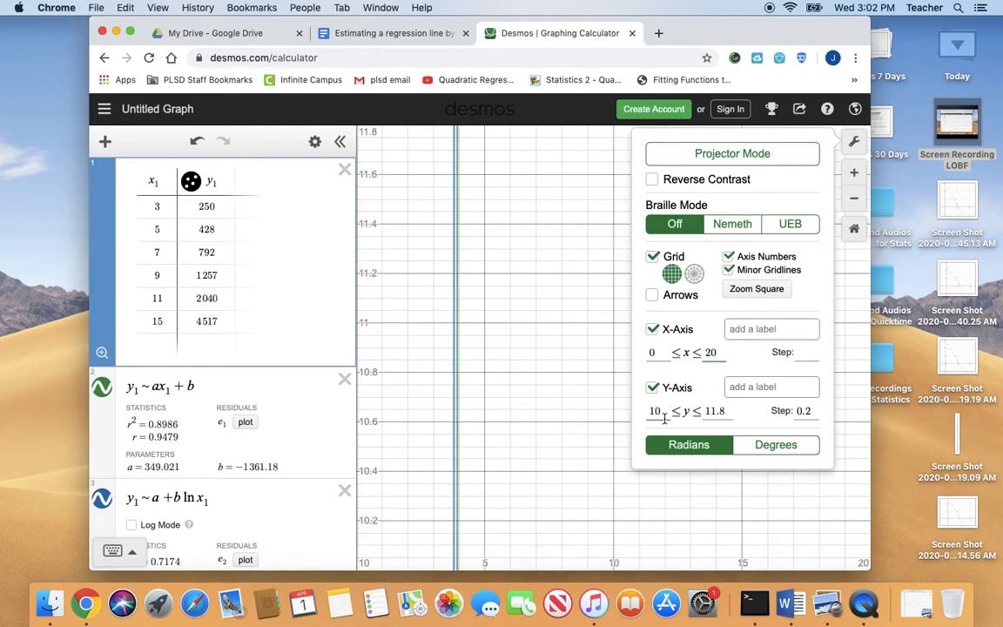
Set the y-axis range from 200 to 5000 with a step of 100 and close the graph settings
click(661, 411)
key(BackSpace)
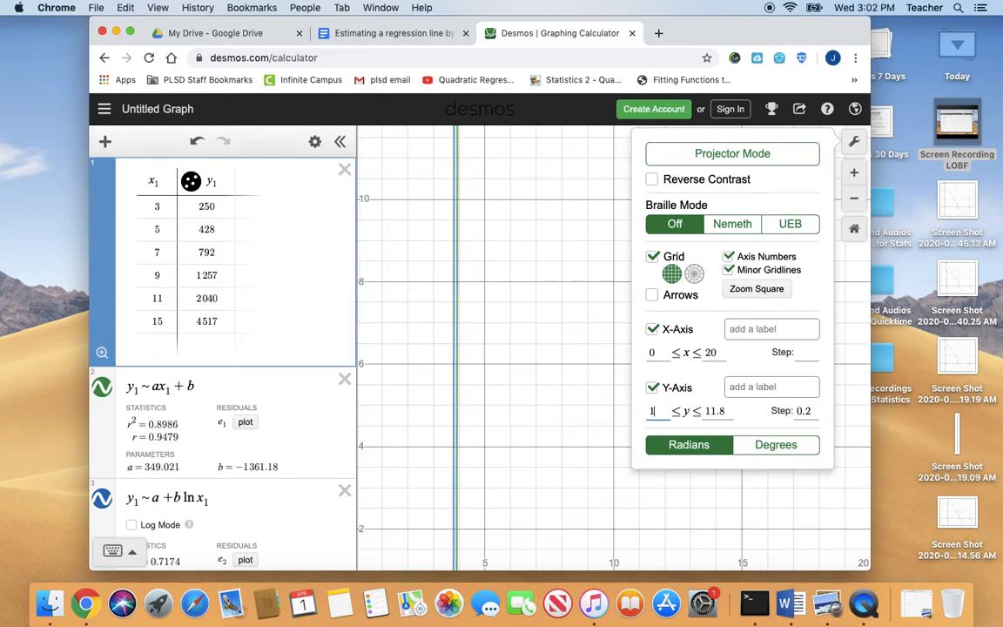
text(200)
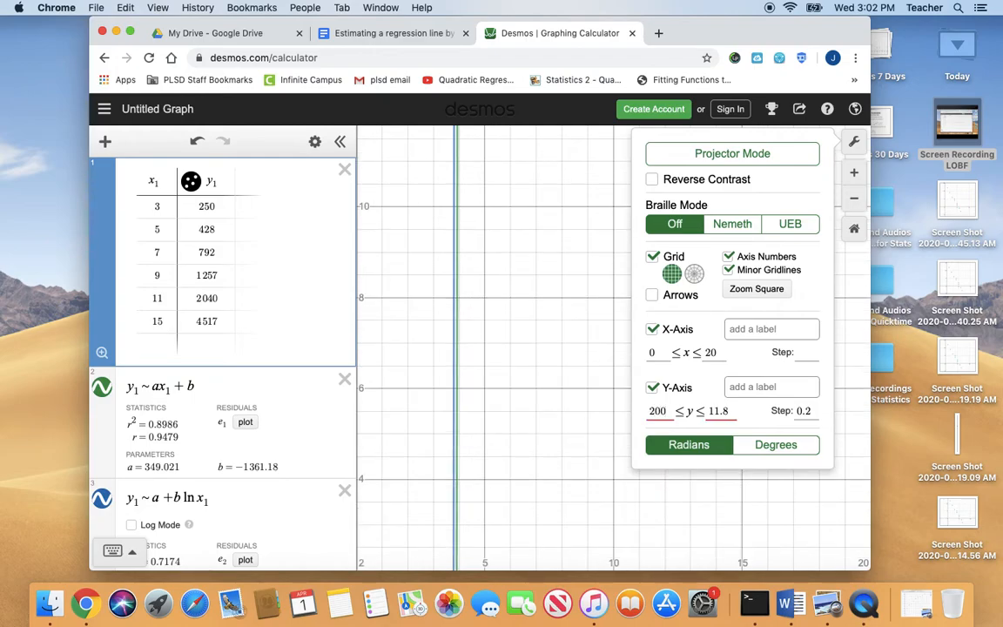
click(735, 409)
key(BackSpace)
text(5000)
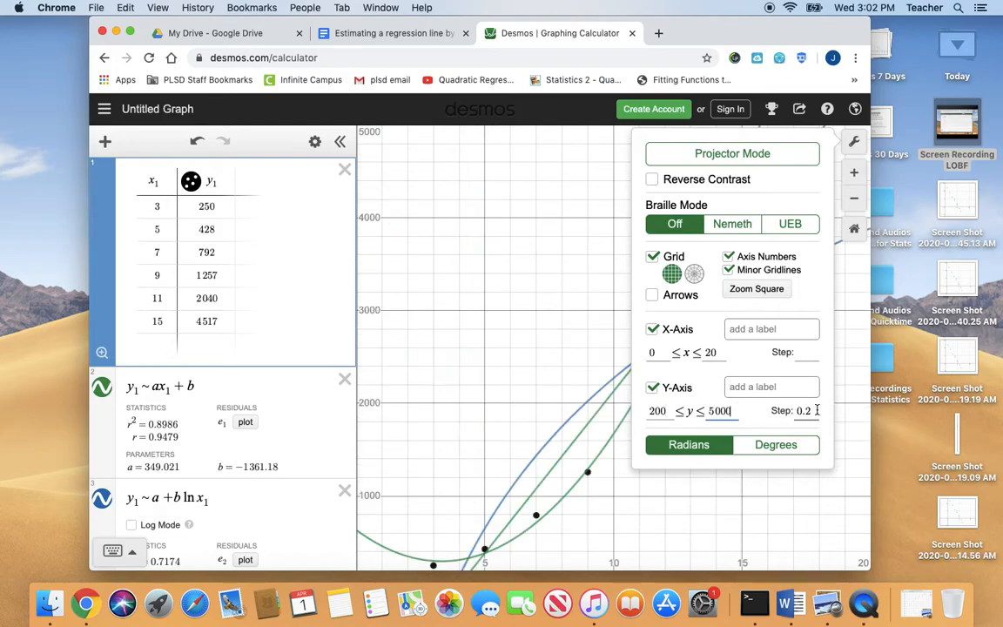
key(BackSpace)
key(BackSpace)
text(100)
click(559, 373)
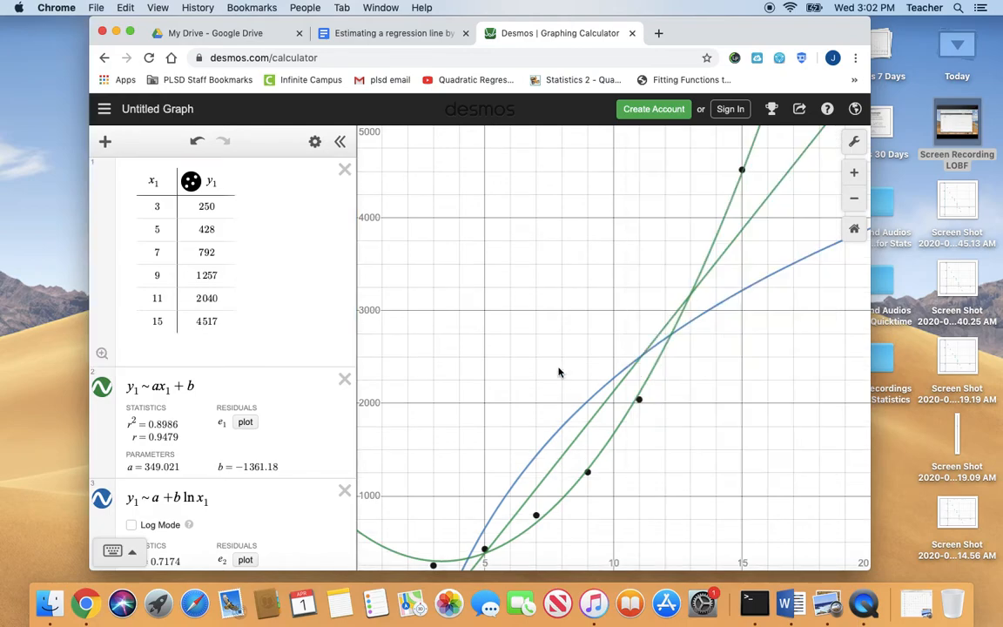
Delete the linear regression y₁ ~ ax₁ + b after comparing the three curves over a wider range
scroll(467, 462, down, 3)
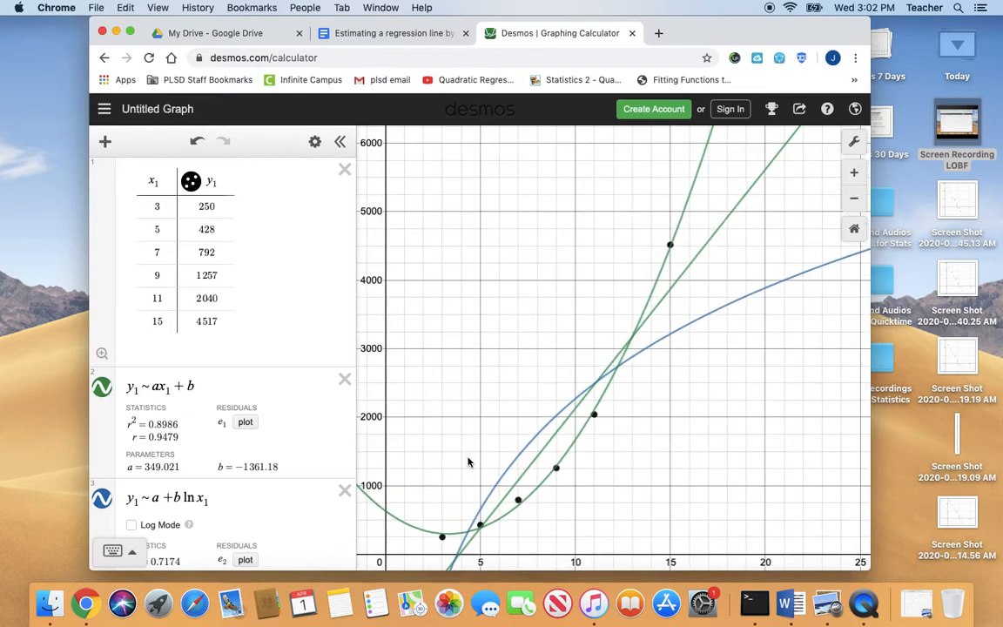
scroll(467, 462, down, 3)
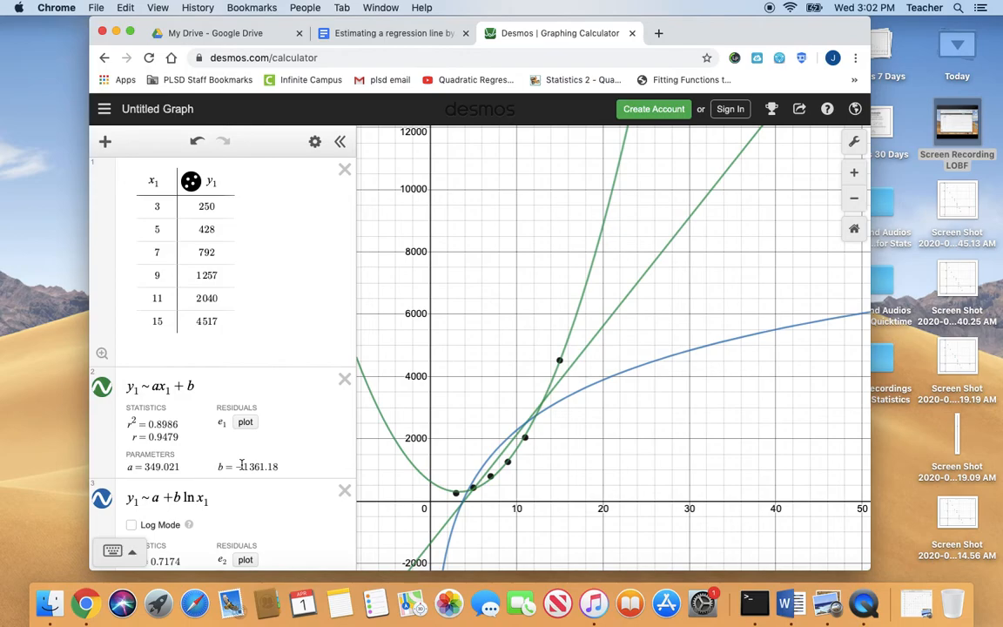
click(345, 381)
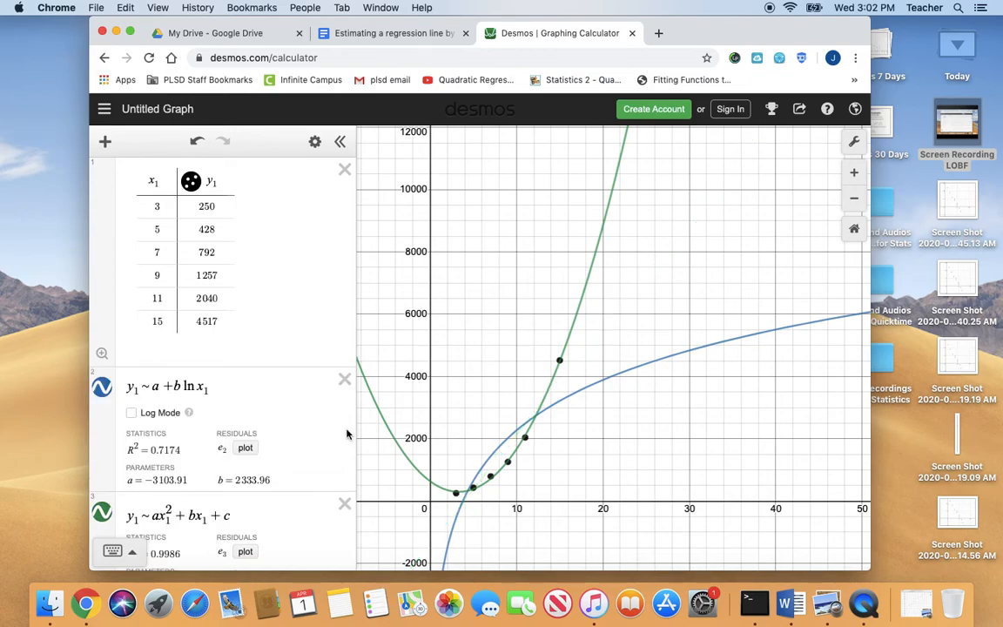
Delete the logarithmic regression y₁ ~ a + b ln x₁ and the quadratic regression y₁ ~ ax₁² + bx₁ + c
click(345, 381)
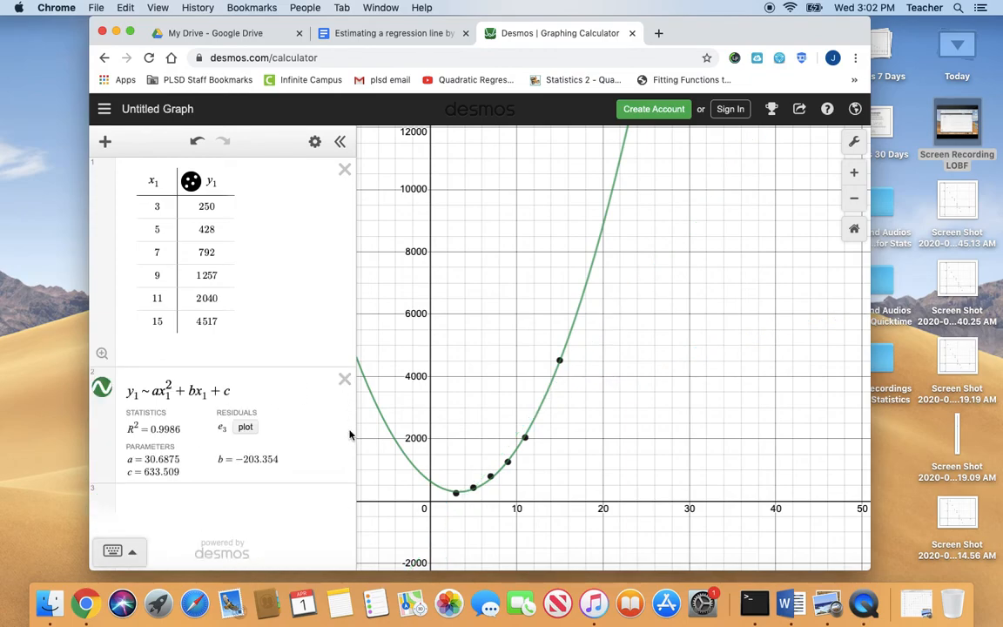
click(345, 382)
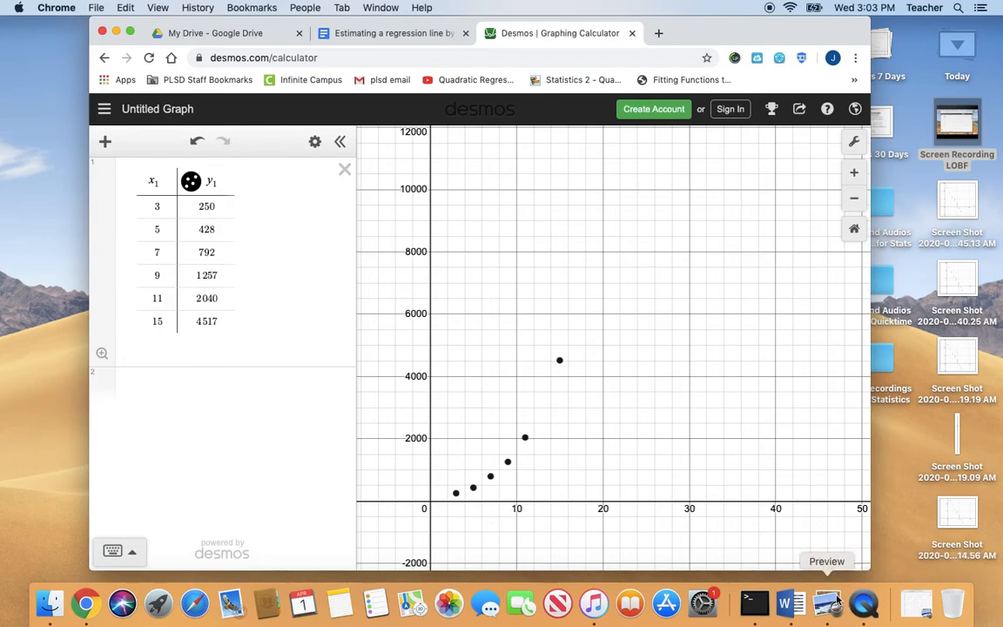
click(793, 603)
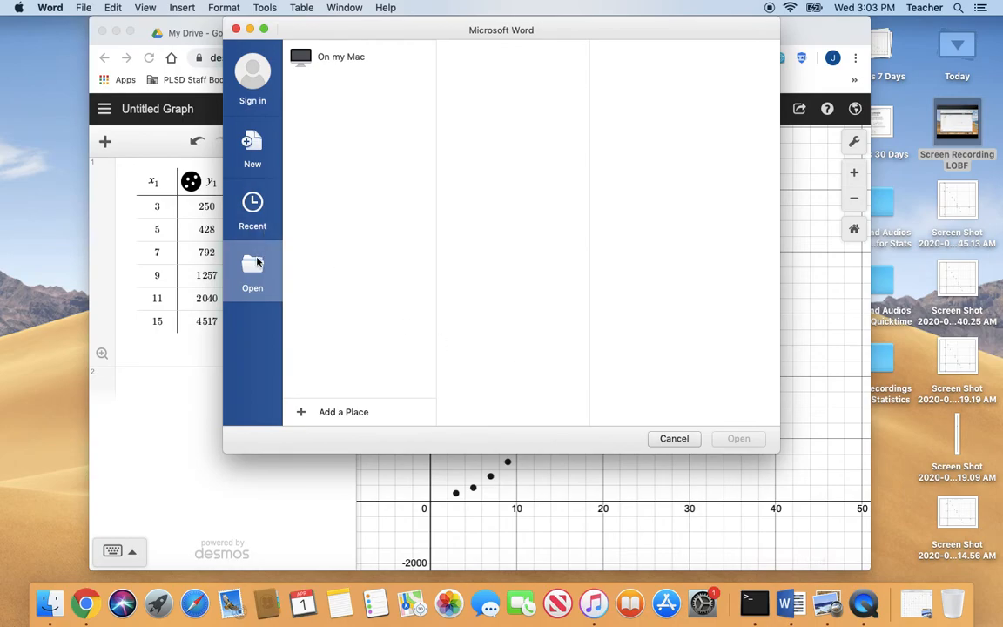
click(338, 57)
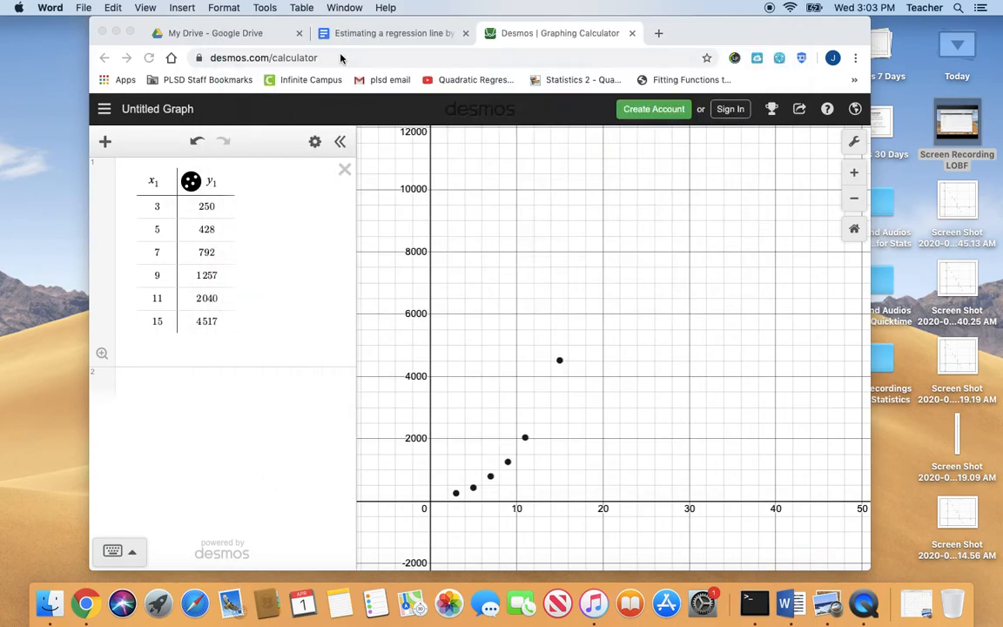
double_click(381, 241)
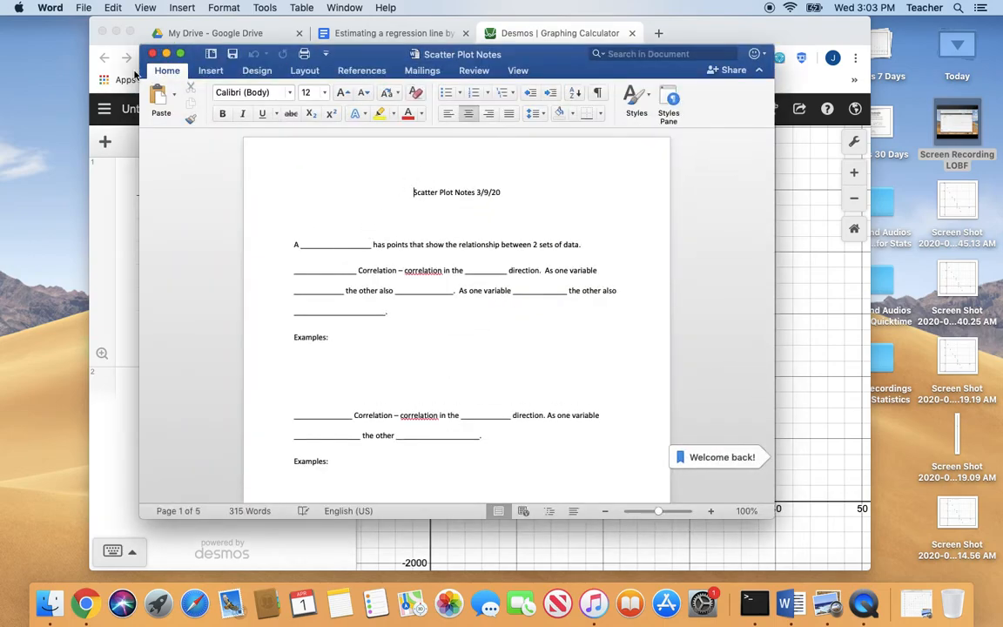
click(153, 55)
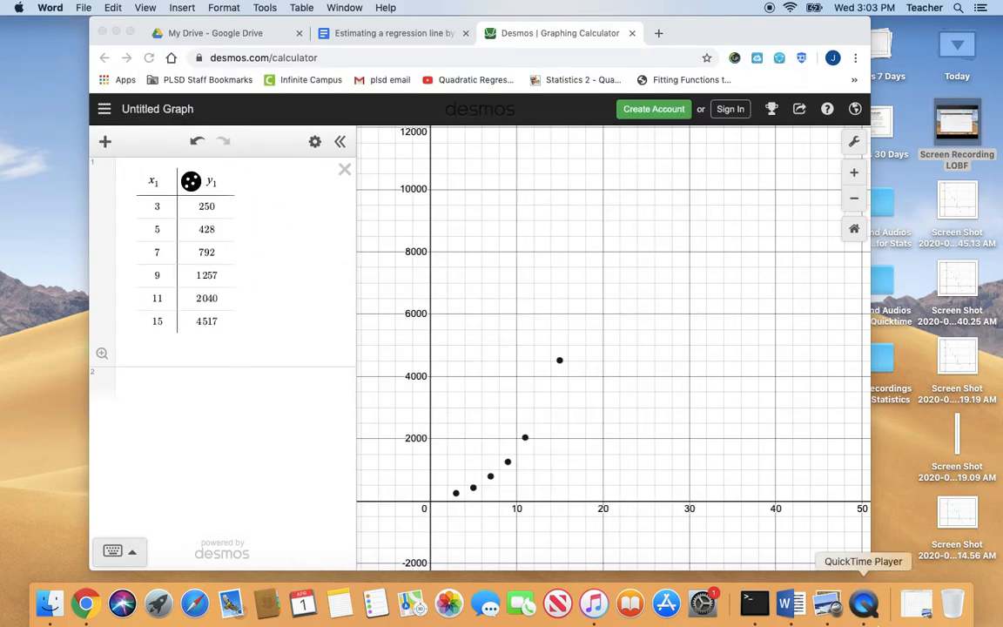
Switch to Microsoft Word and open the NONLINEAR REGRESSION document from the Documents folder on the Mac
click(789, 602)
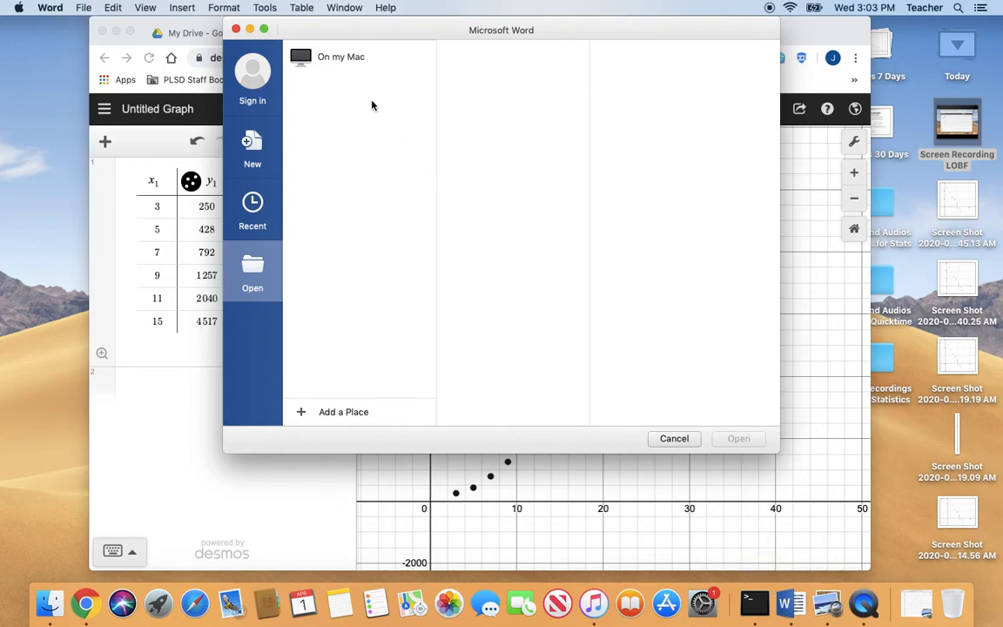
click(349, 64)
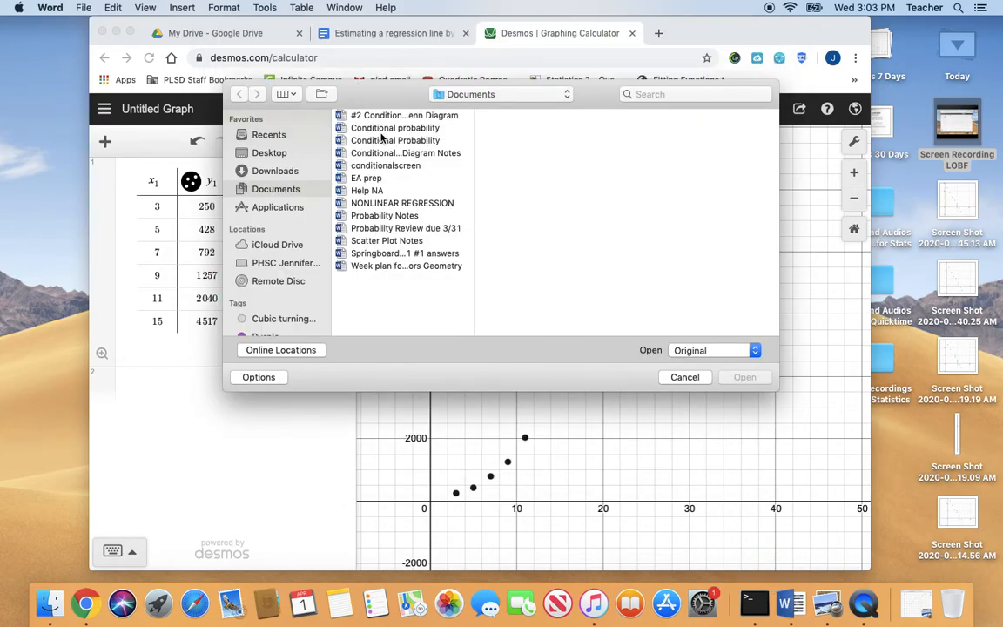
click(405, 203)
double_click(404, 204)
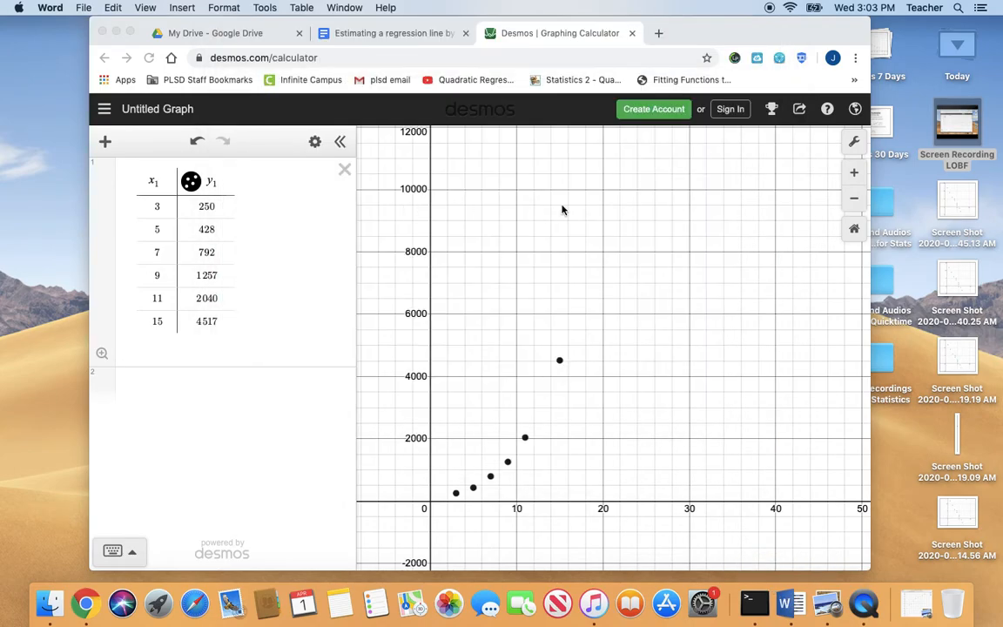
Look through the regression notes for the cubic, exponential and logarithmic equation forms and example plots, and close the document
scroll(503, 229, down, 10)
scroll(503, 229, down, 10)
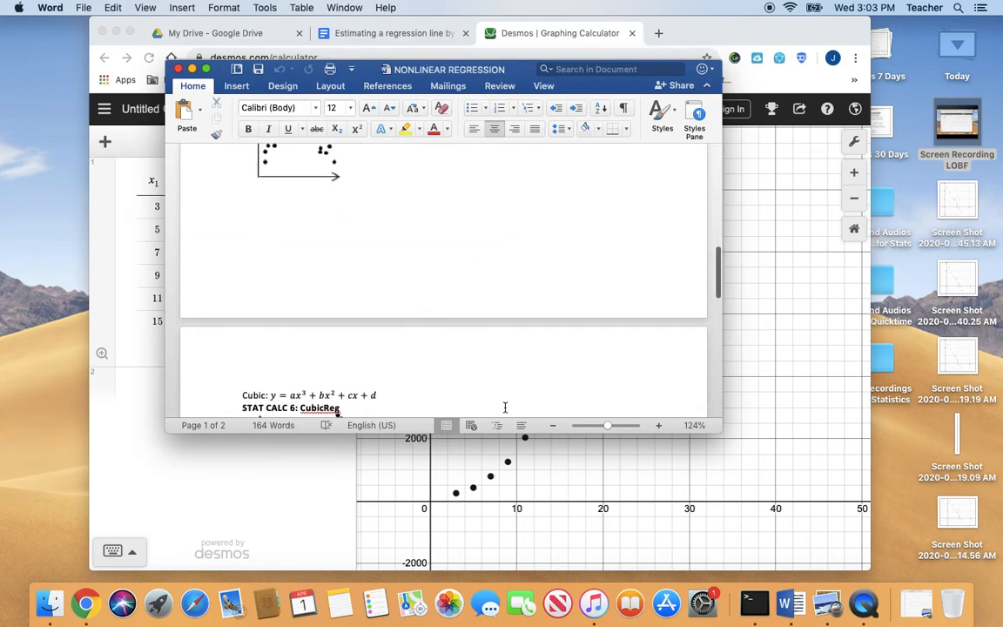
scroll(464, 311, down, 6)
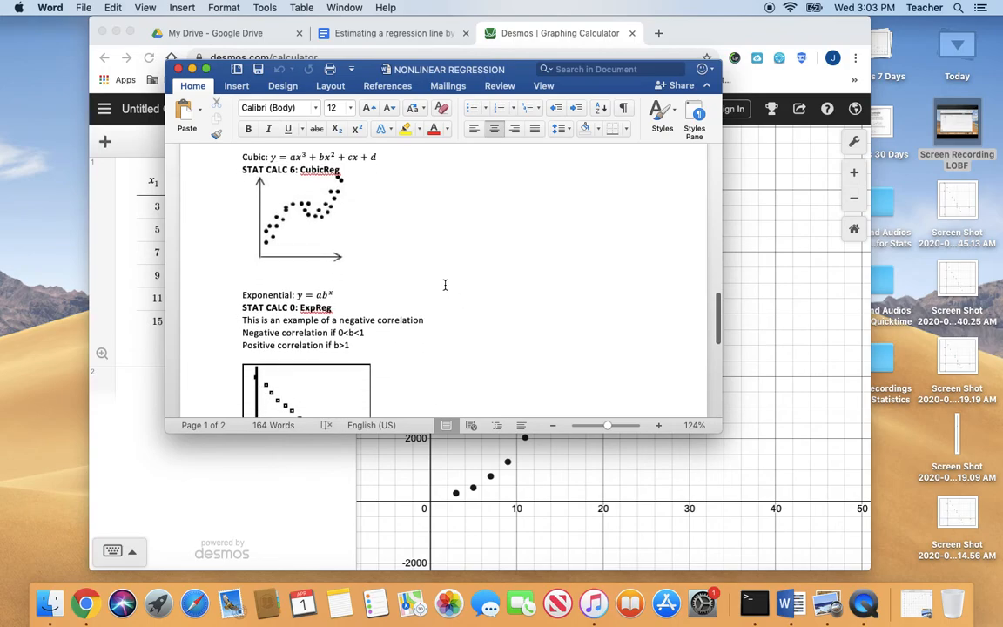
scroll(399, 261, down, 5)
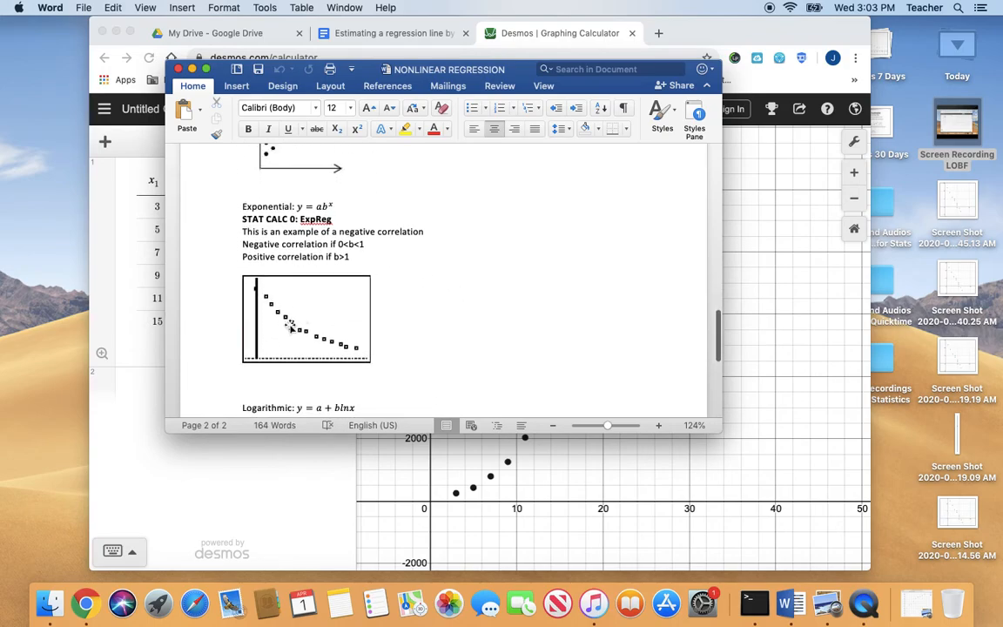
scroll(385, 348, down, 3)
scroll(384, 348, up, 15)
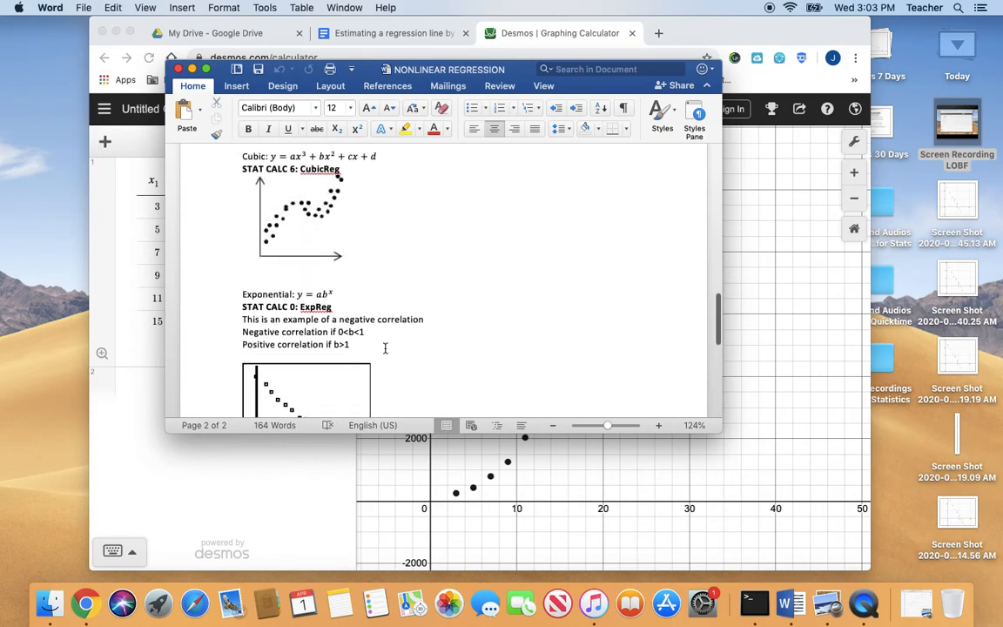
scroll(384, 348, up, 20)
scroll(385, 348, down, 3)
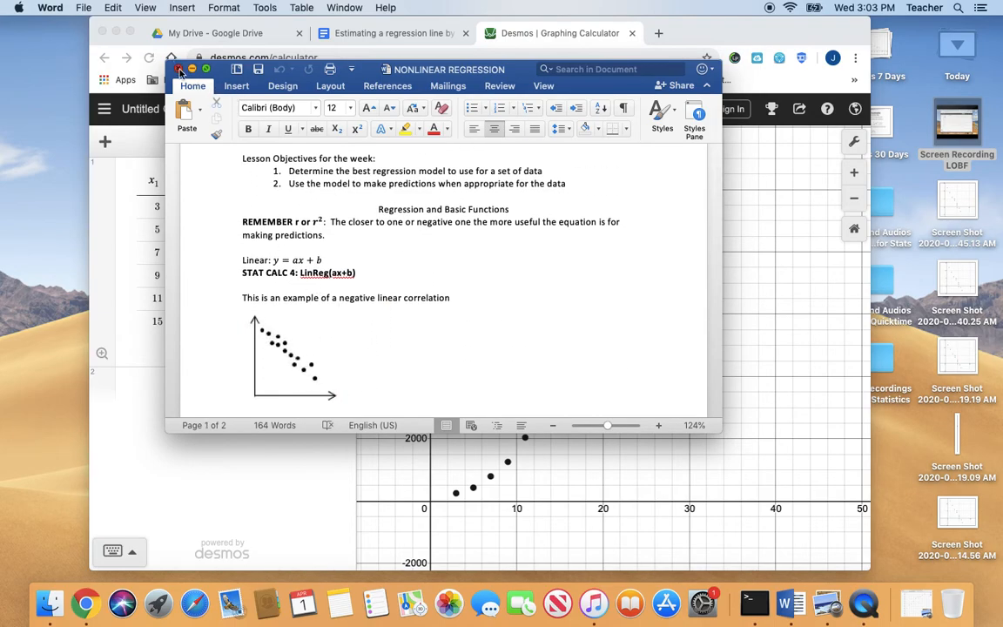
click(178, 70)
Return to Desmos and add the linear regression y₁ ~ ax₁ + b below the data table
click(183, 386)
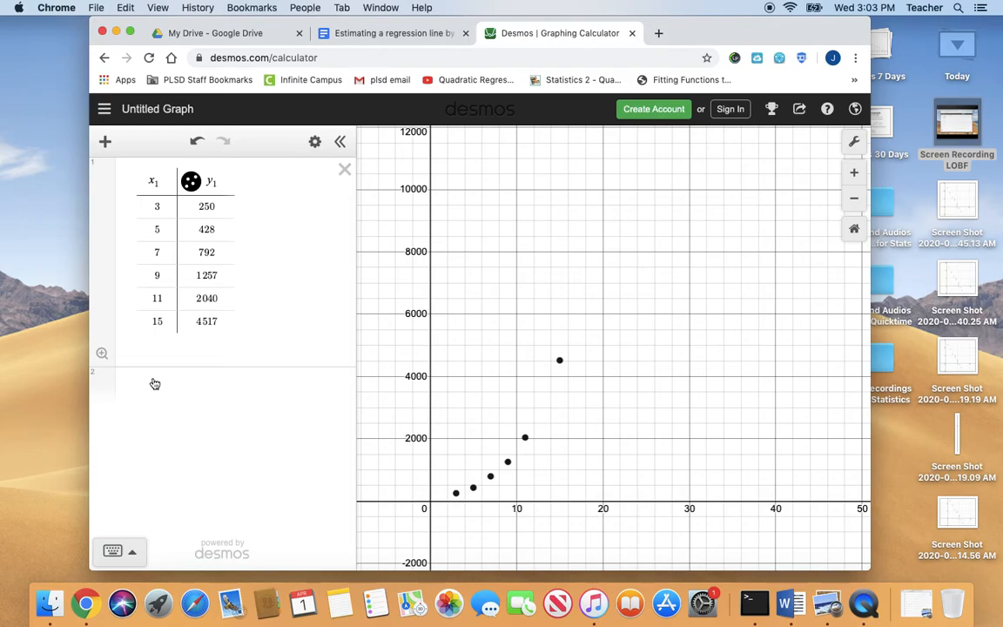
click(153, 380)
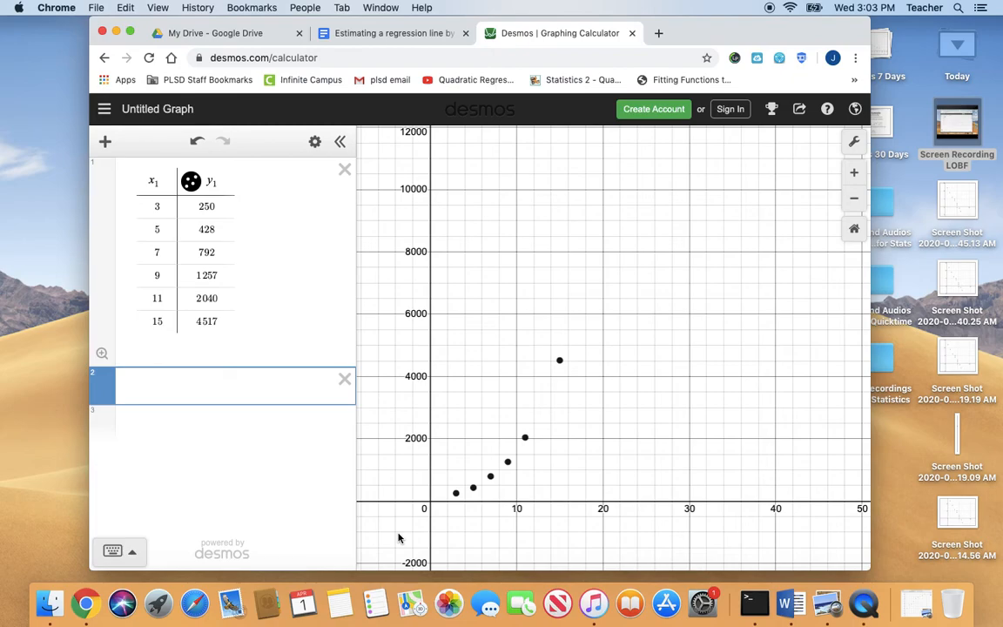
text(y1 ~)
text(ax1 )
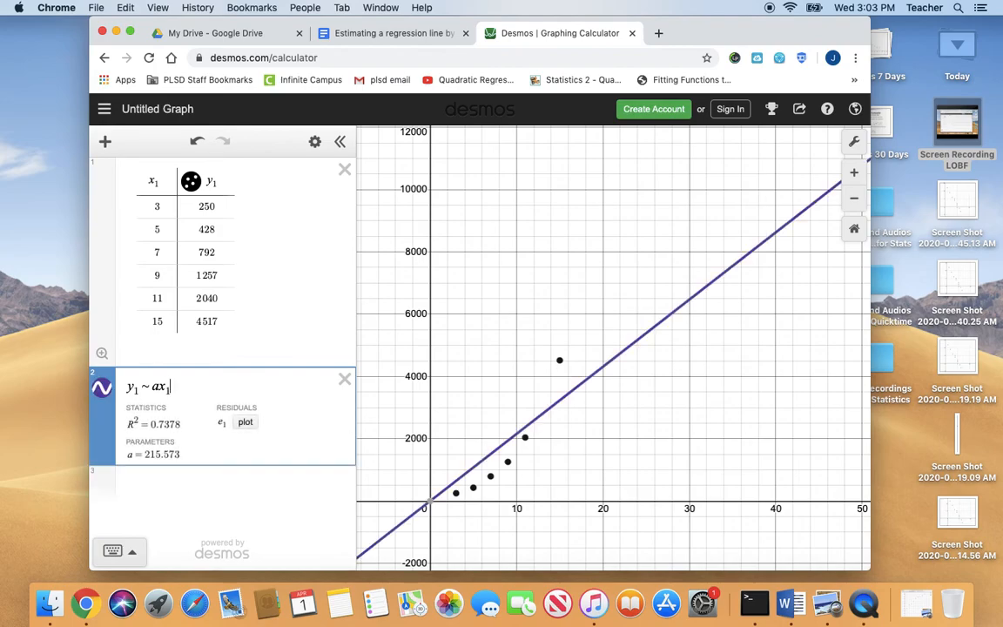
text(+ b)
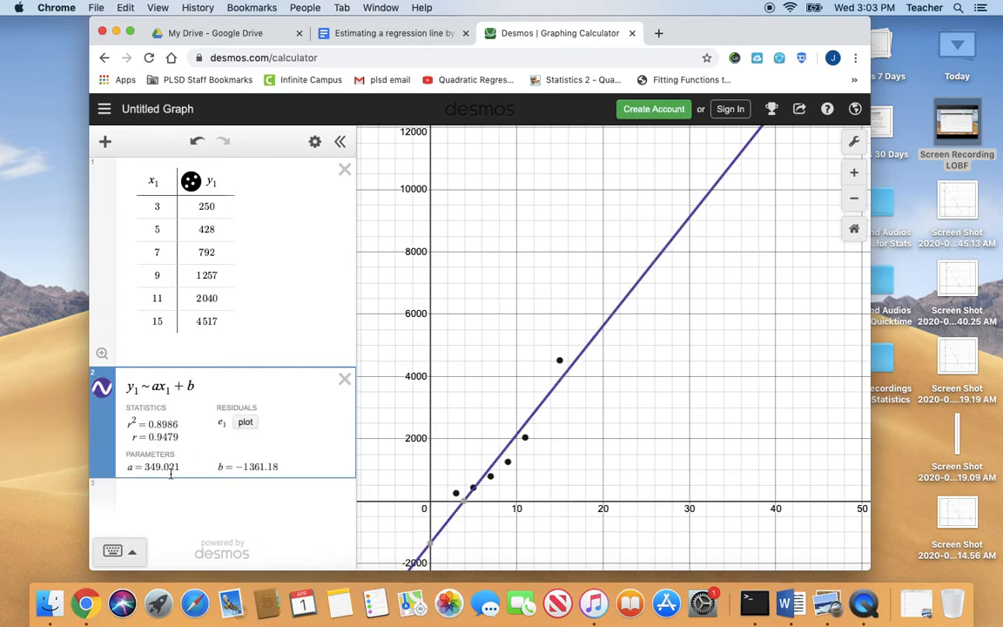
Add the exponential regression y₁ ~ a·b^(x₁) below the linear one and hide the on-screen keypad
click(235, 511)
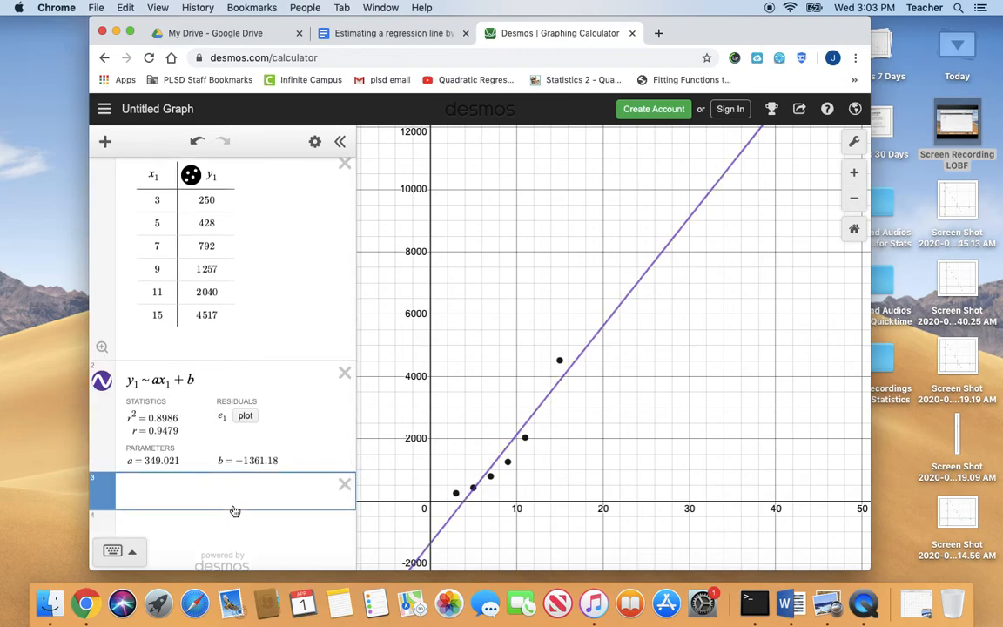
text(y1~a)
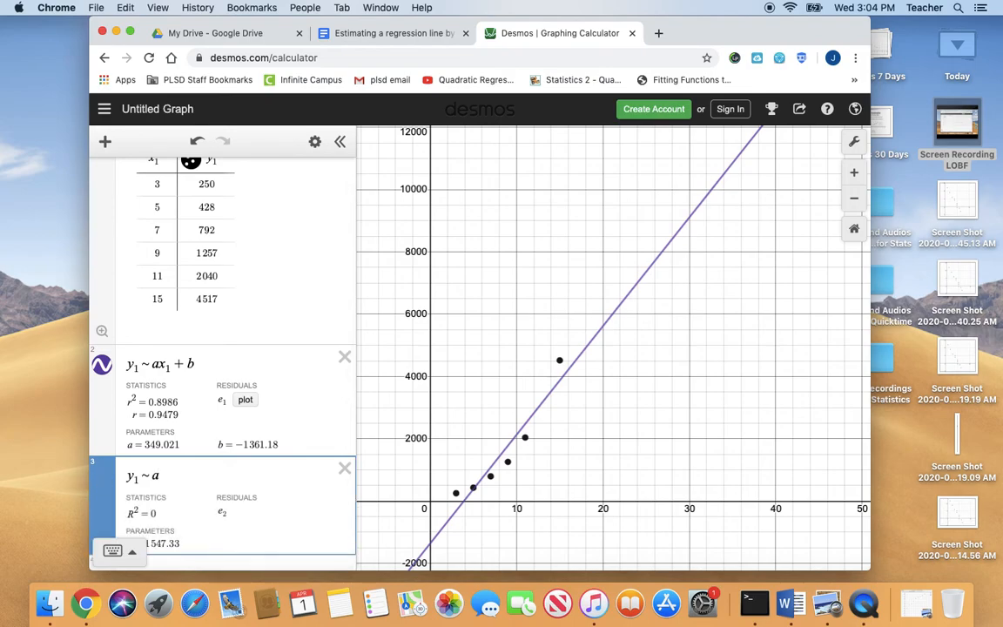
text(*)
text(b)
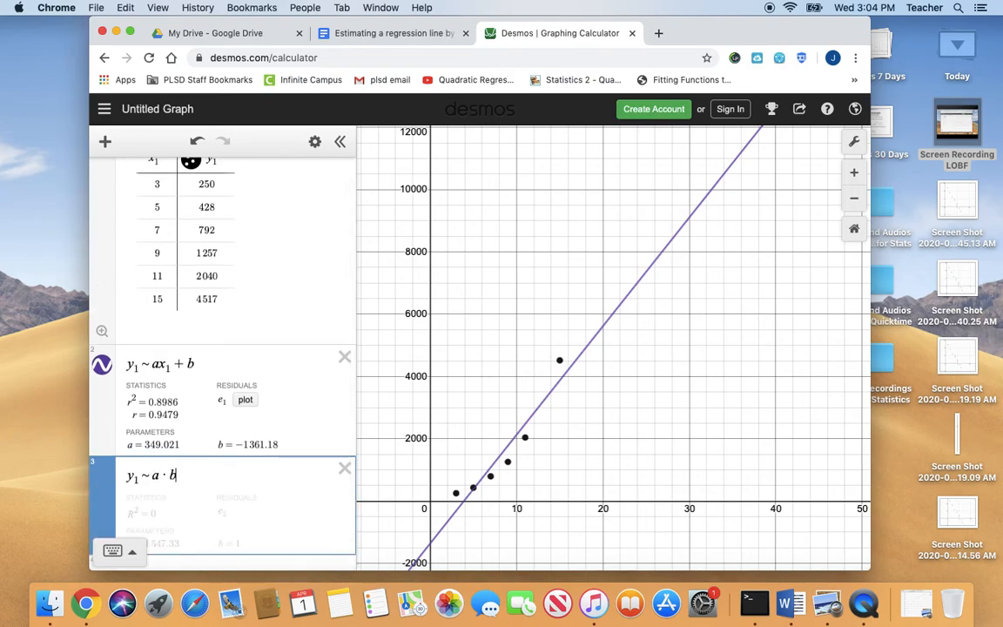
click(134, 558)
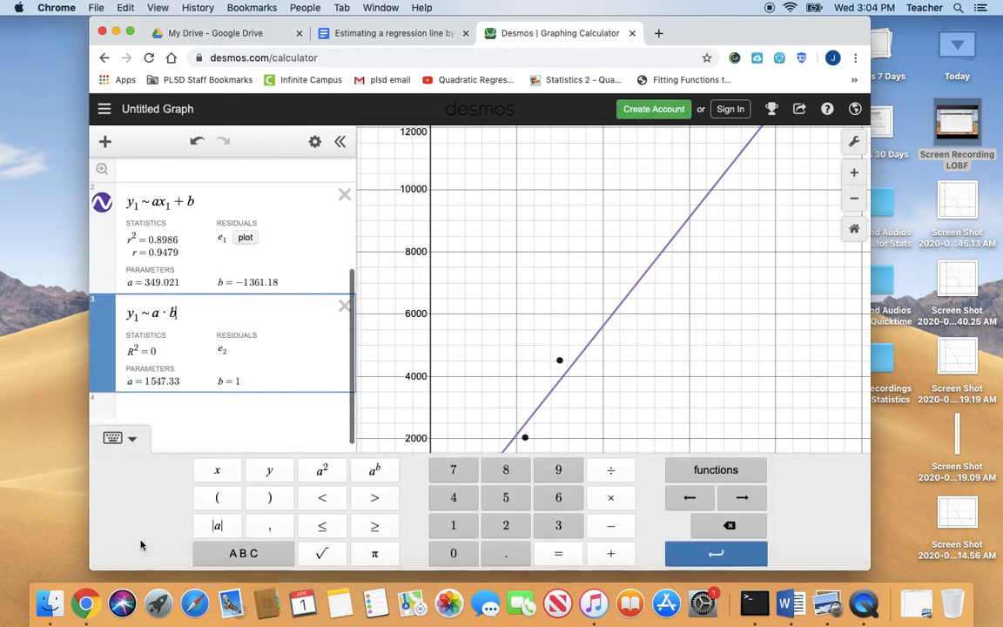
click(373, 473)
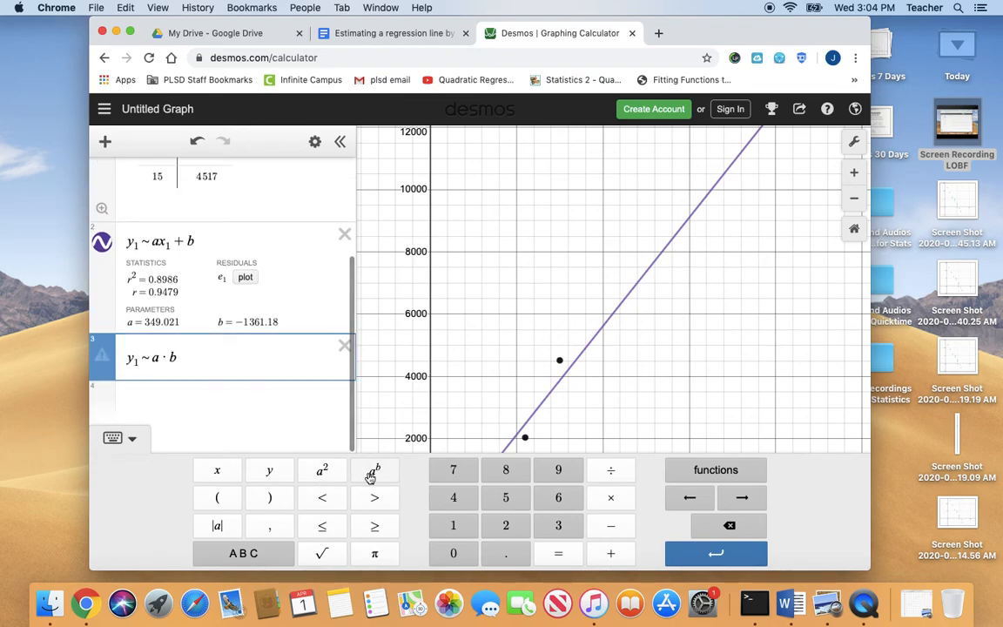
text(x1)
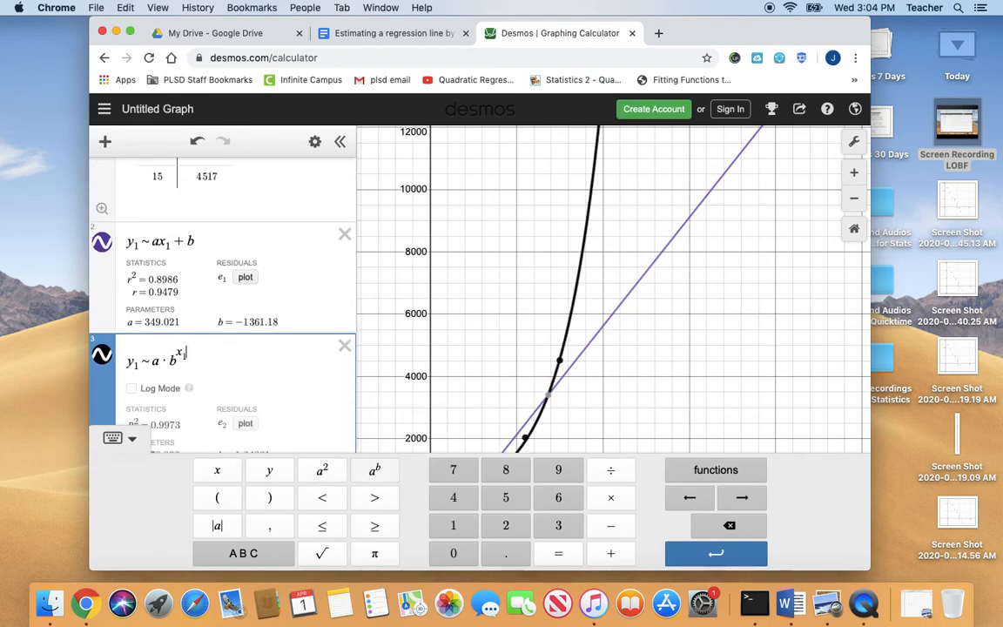
click(132, 438)
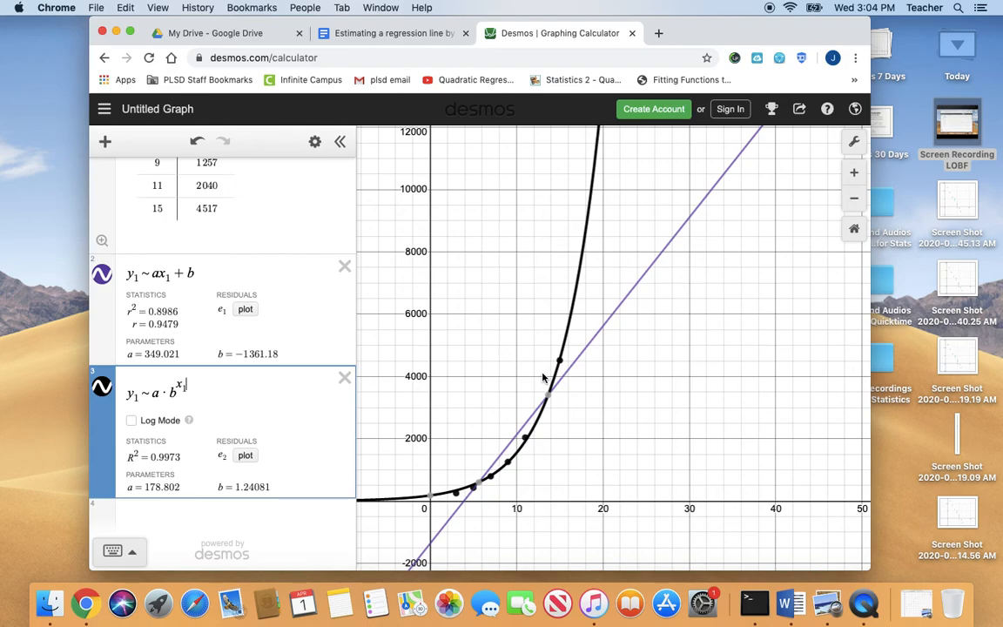
Switch to QuickTime Player and enter Screen Recording FRF as the name for saving the new screen recording on the Desktop
click(863, 603)
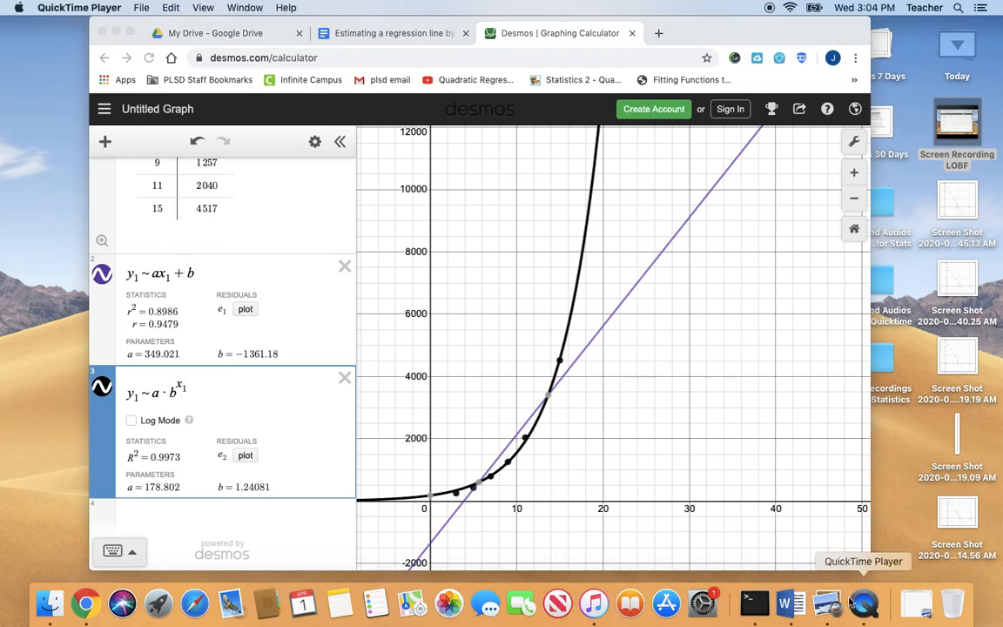
click(79, 7)
click(97, 116)
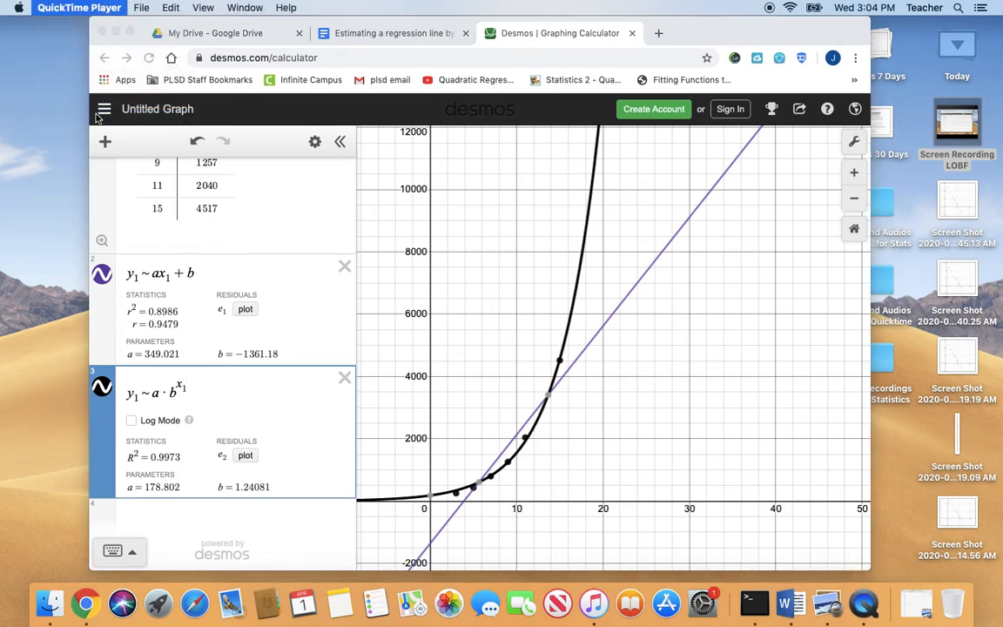
click(202, 181)
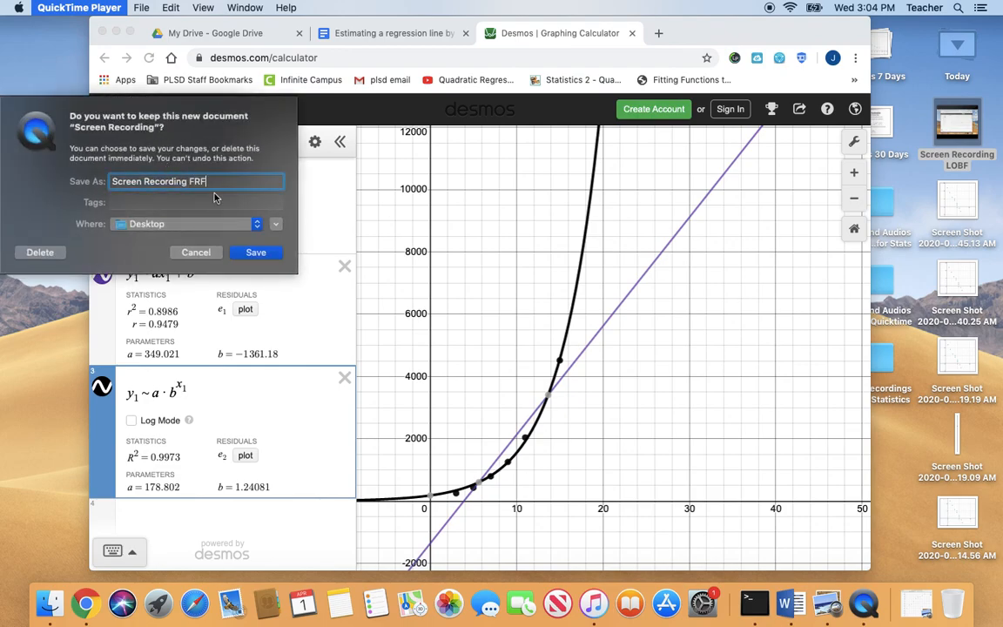